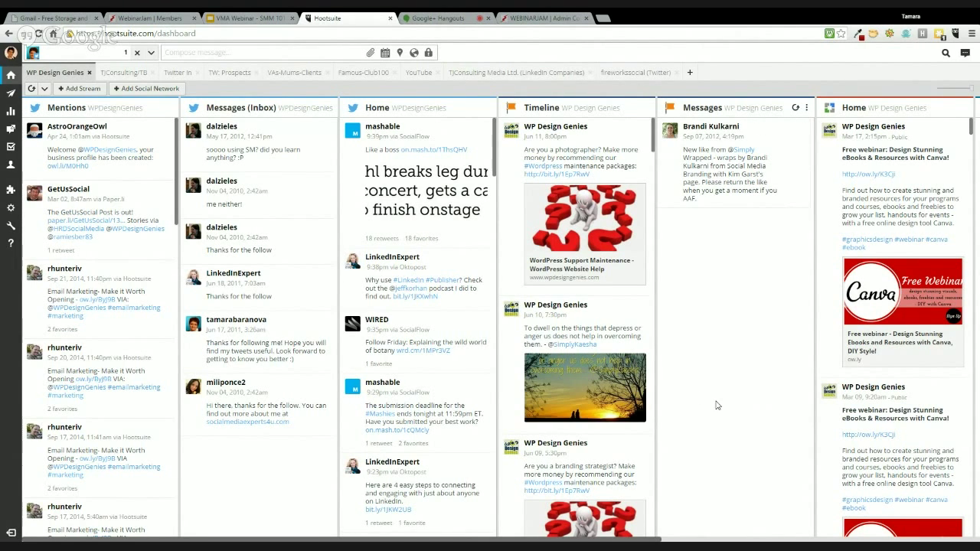
Show the stream types offered for the WP Design Genies Facebook Page in the Add a stream box
click(954, 109)
scroll(763, 530, right, 3)
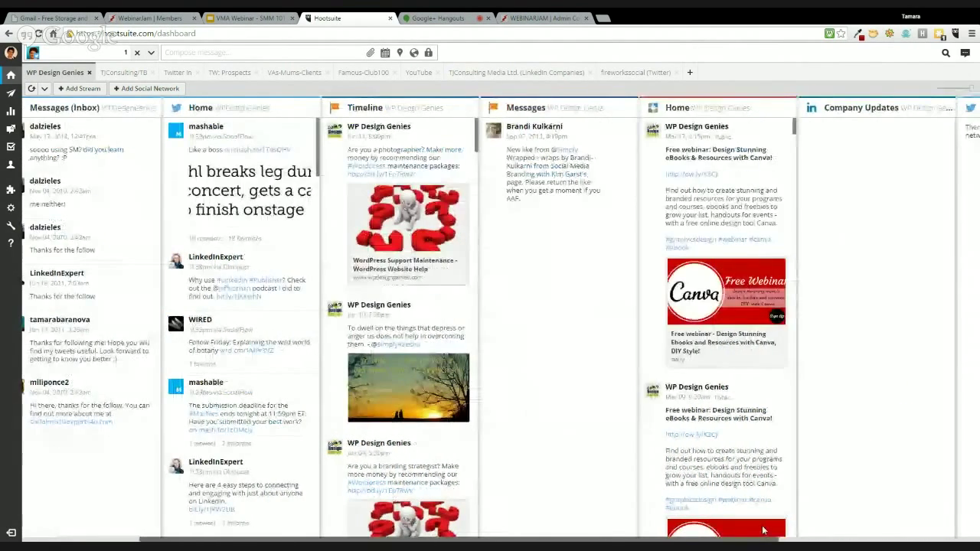
scroll(879, 529, right, 3)
scroll(879, 528, right, 2)
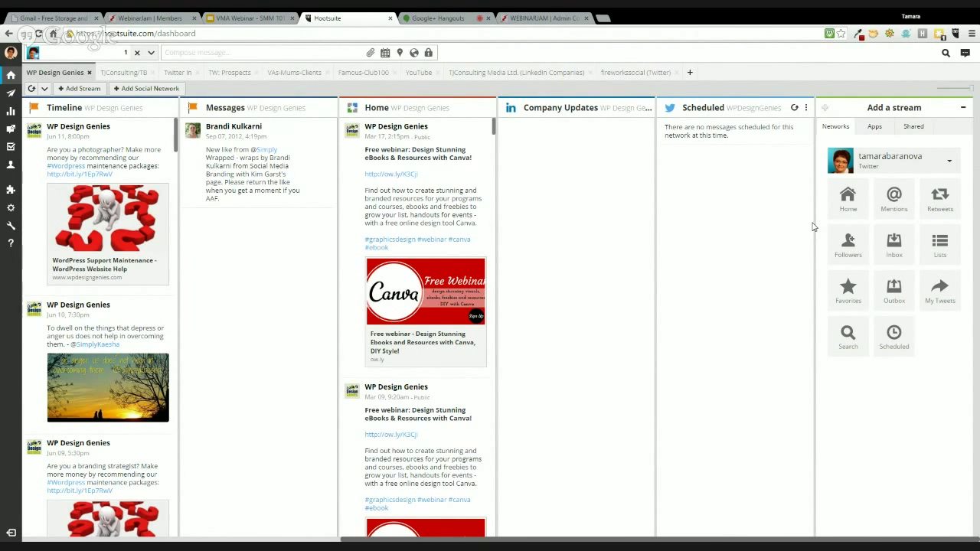
click(892, 160)
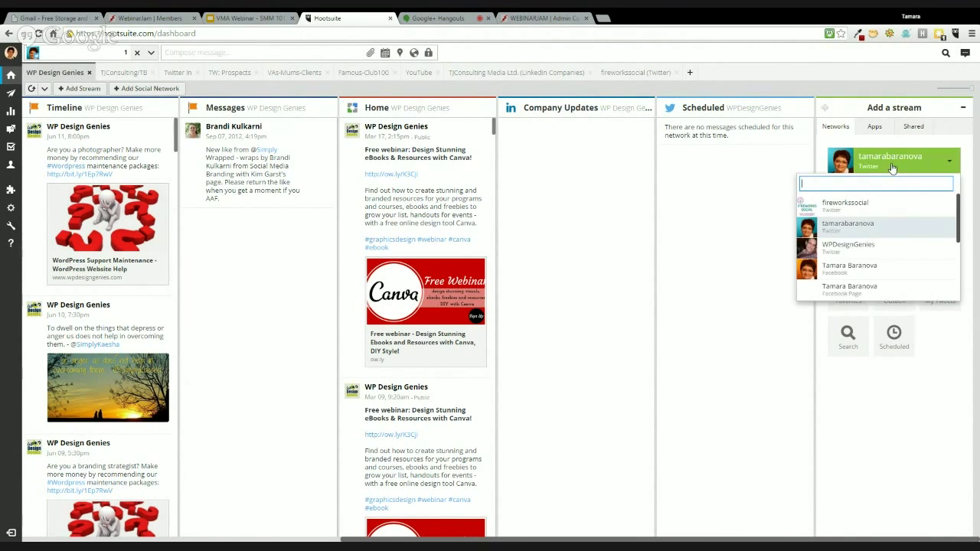
scroll(882, 236, down, 1)
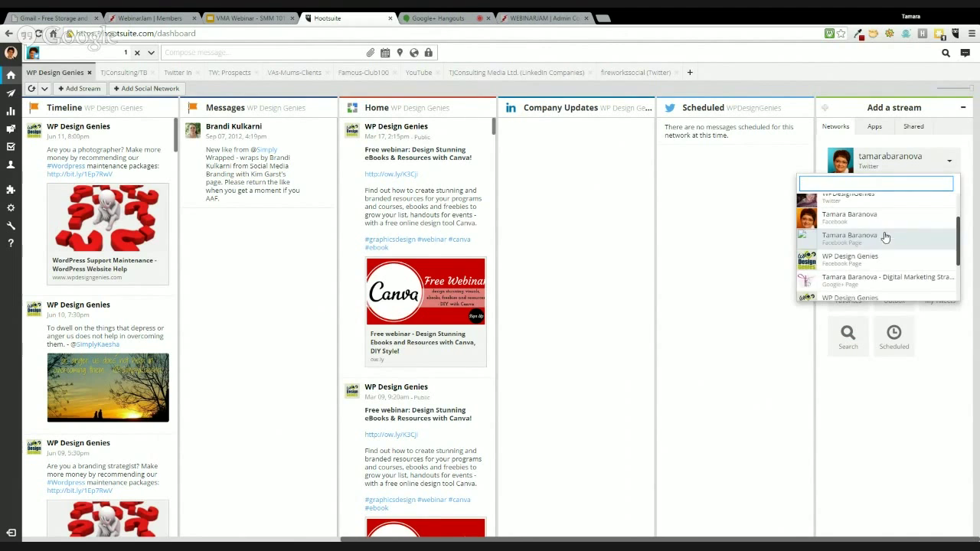
click(880, 256)
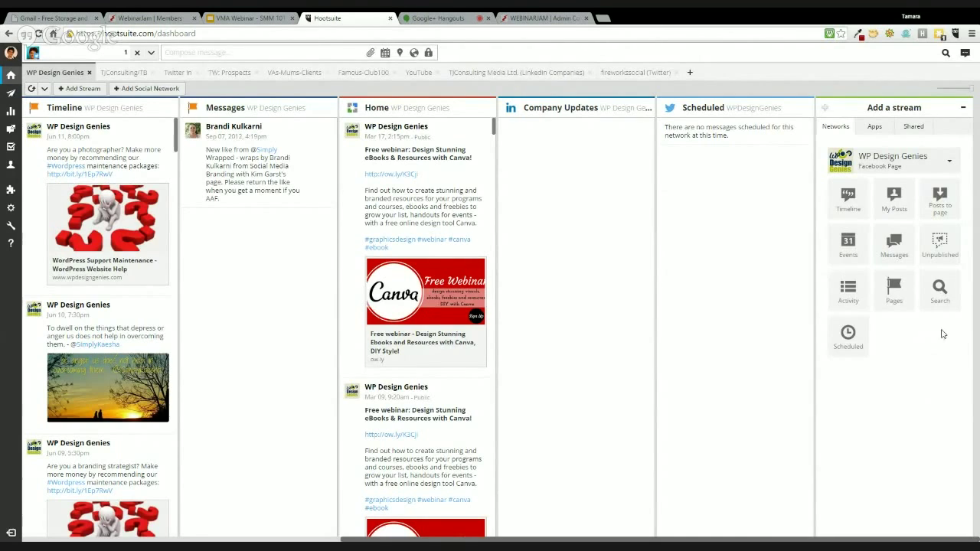
Switch the new stream's network to the WP Design Genies Google+ Page to view its stream types
click(928, 164)
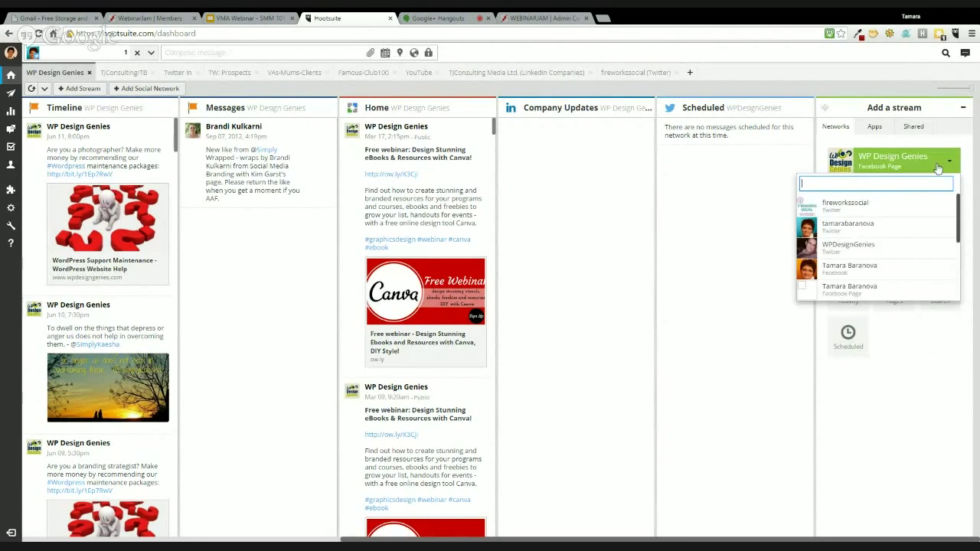
scroll(931, 230, down, 3)
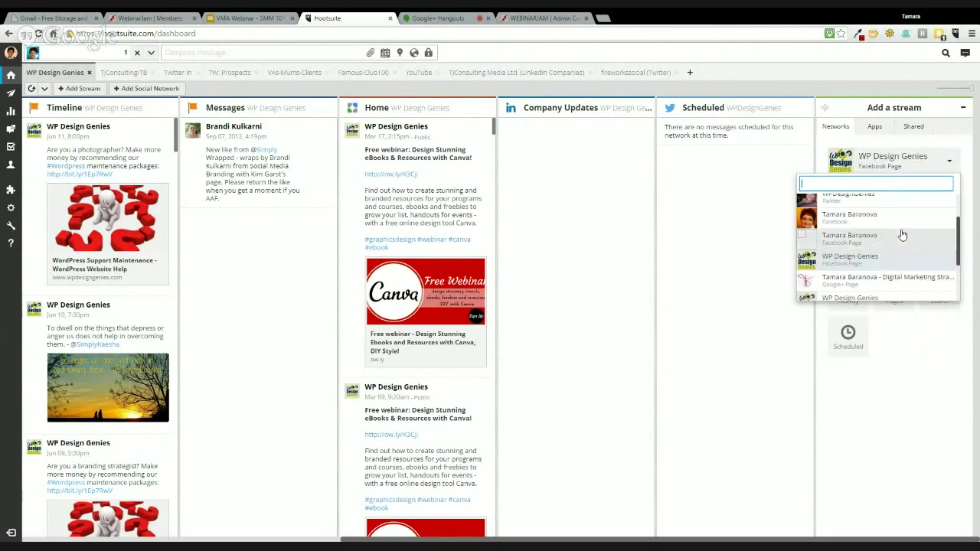
click(864, 250)
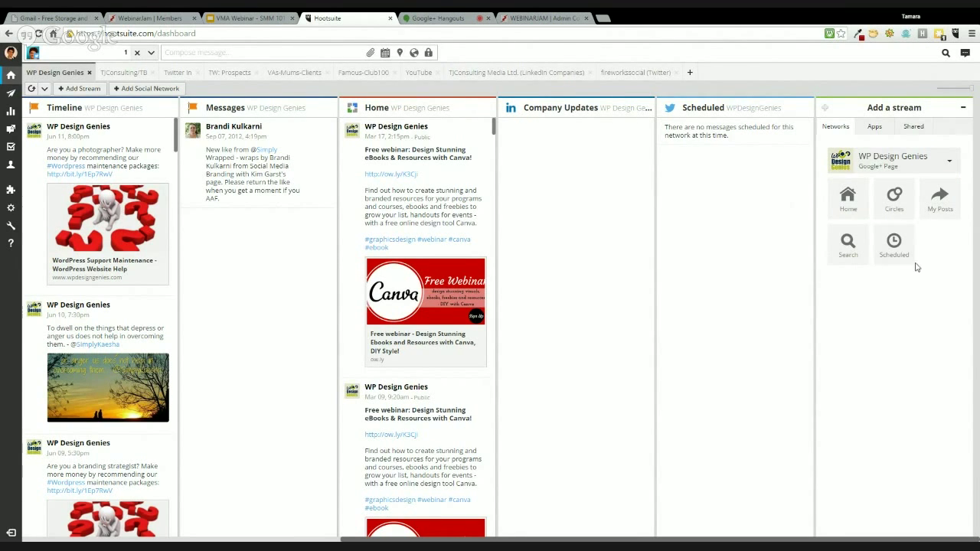
Switch the new stream's network to the personal LinkedIn profile to view its stream types
click(929, 159)
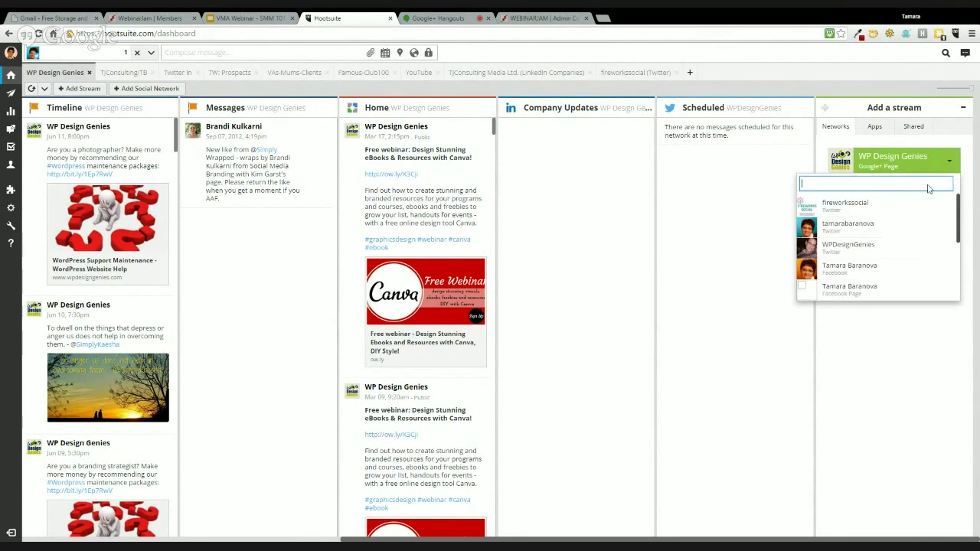
scroll(919, 238, down, 2)
scroll(920, 238, down, 1)
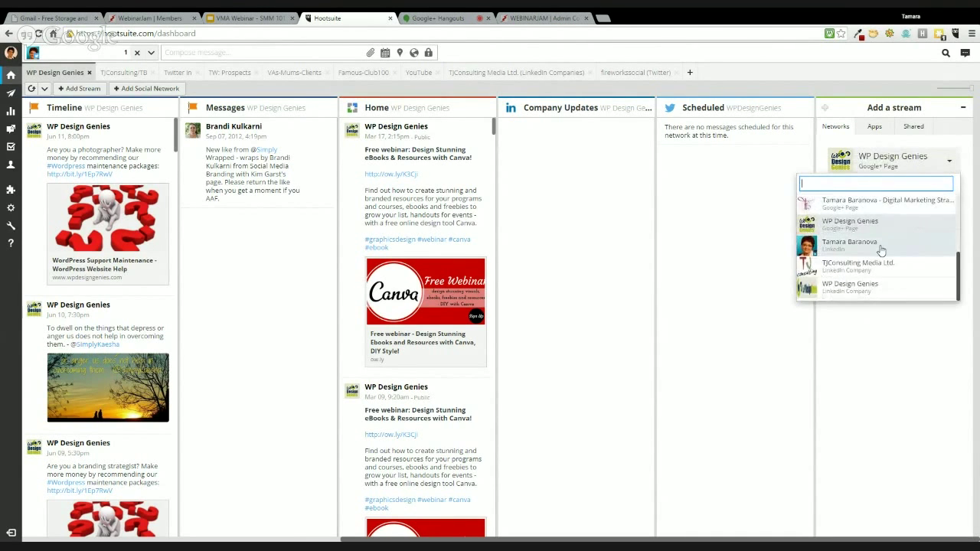
click(880, 250)
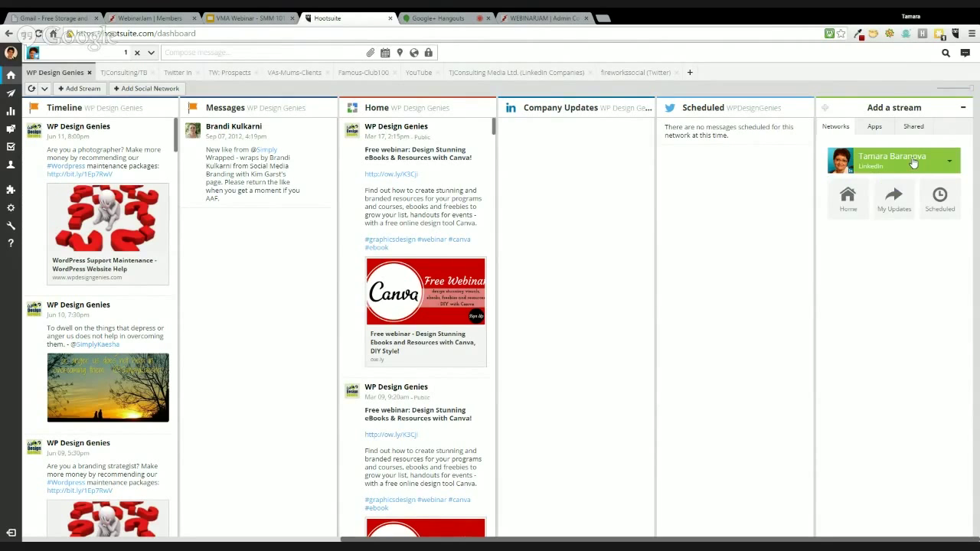
Switch the new stream's network to the TJConsulting Media Ltd. LinkedIn Company page to view its stream types
click(909, 166)
scroll(907, 253, down, 3)
scroll(907, 254, down, 1)
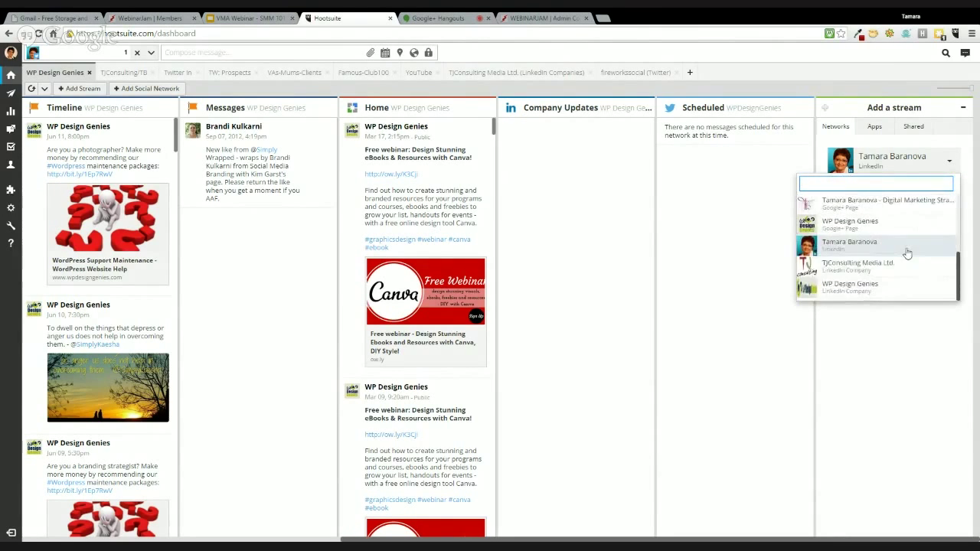
click(892, 272)
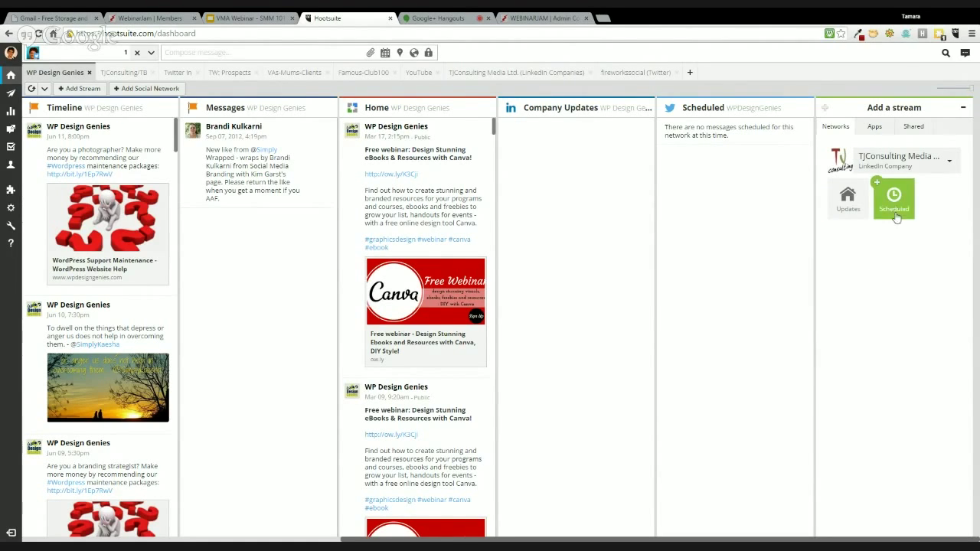
Browse all apps in the App Directory that can be added as streams, checking their descriptions and monthly fees, and close the directory
click(871, 127)
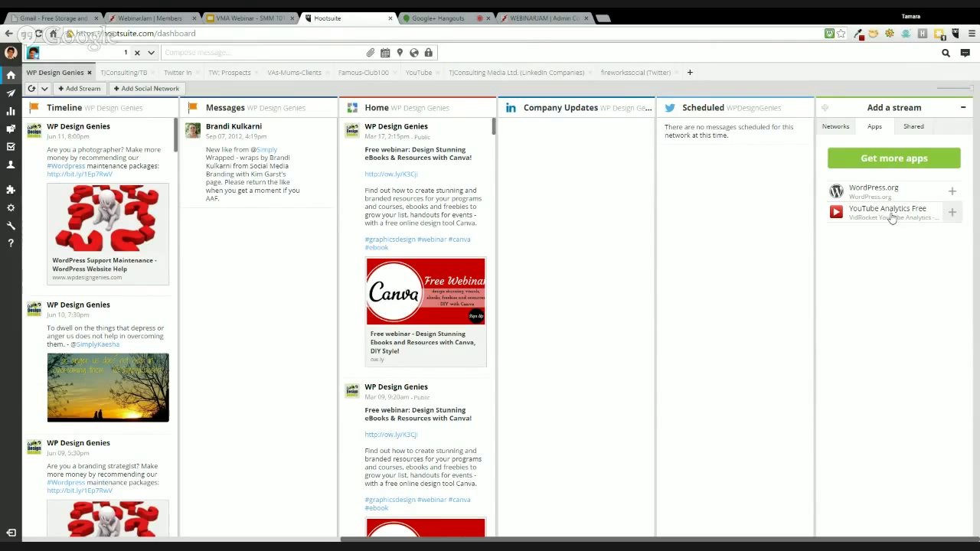
click(885, 166)
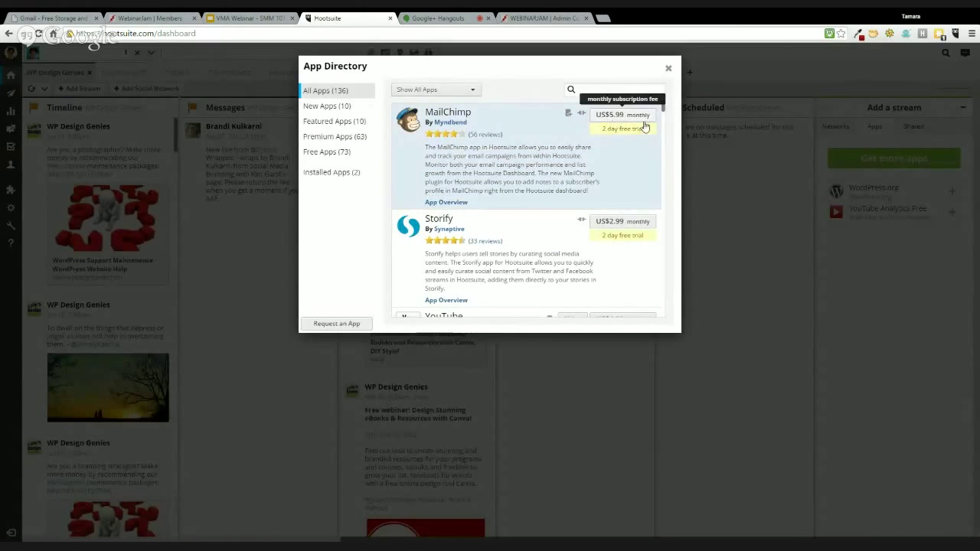
scroll(605, 183, down, 1)
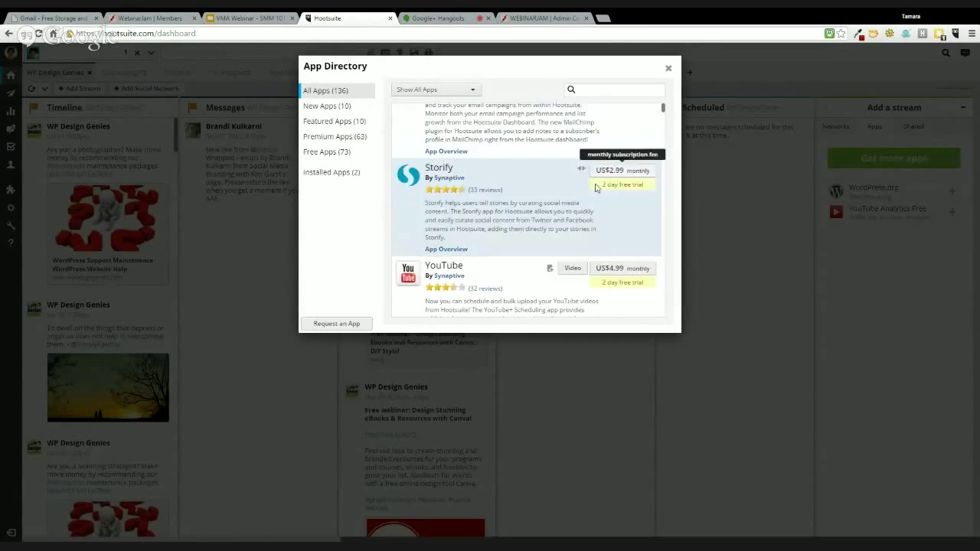
scroll(570, 213, up, 1)
scroll(571, 213, down, 1)
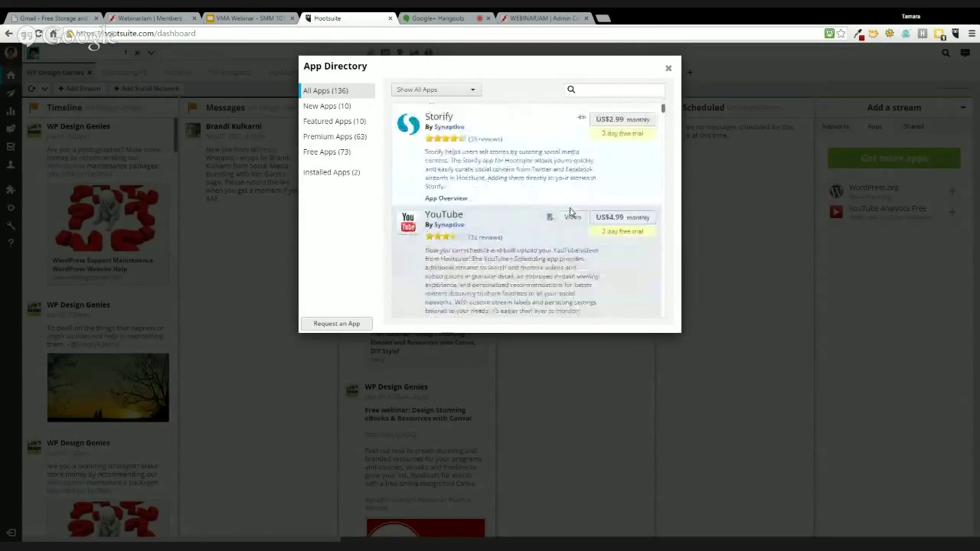
scroll(527, 225, down, 1)
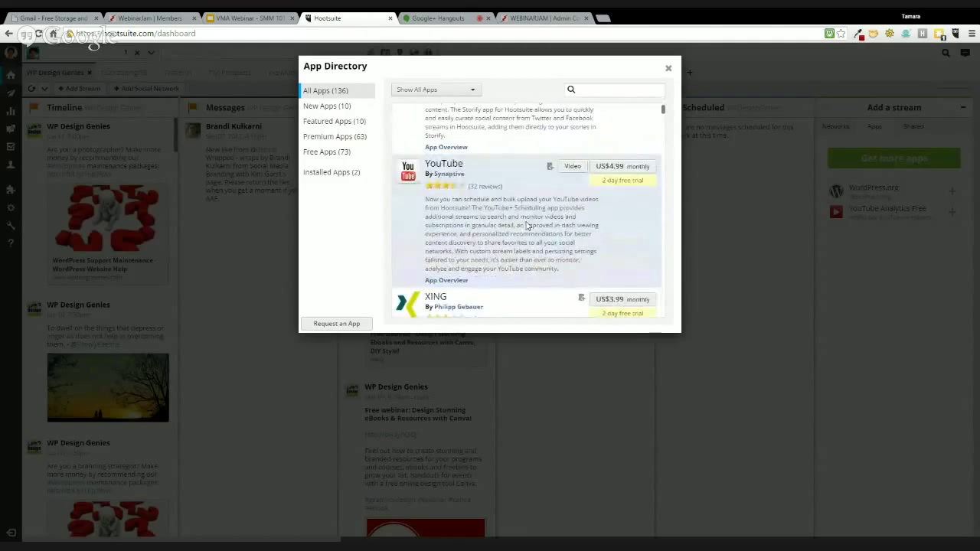
scroll(527, 226, down, 6)
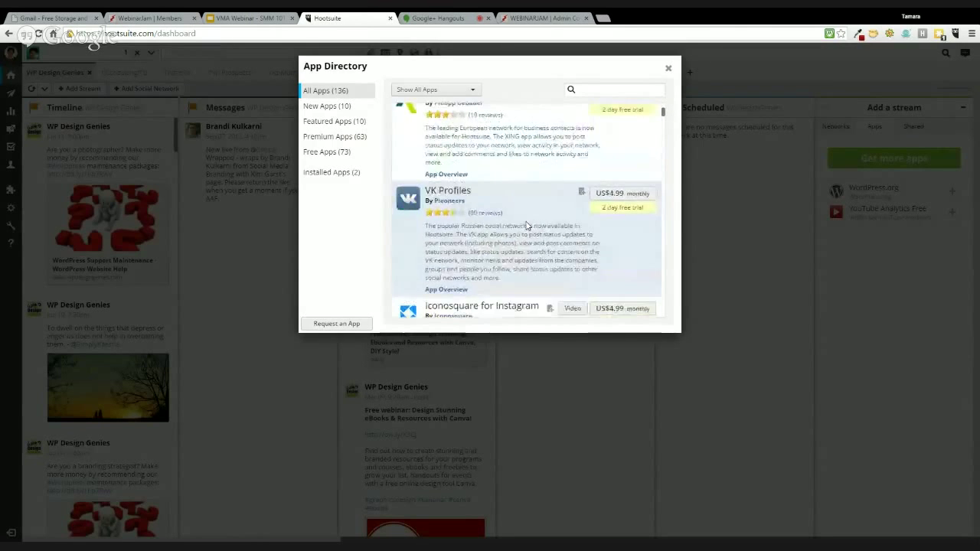
scroll(527, 226, down, 3)
scroll(526, 224, up, 1)
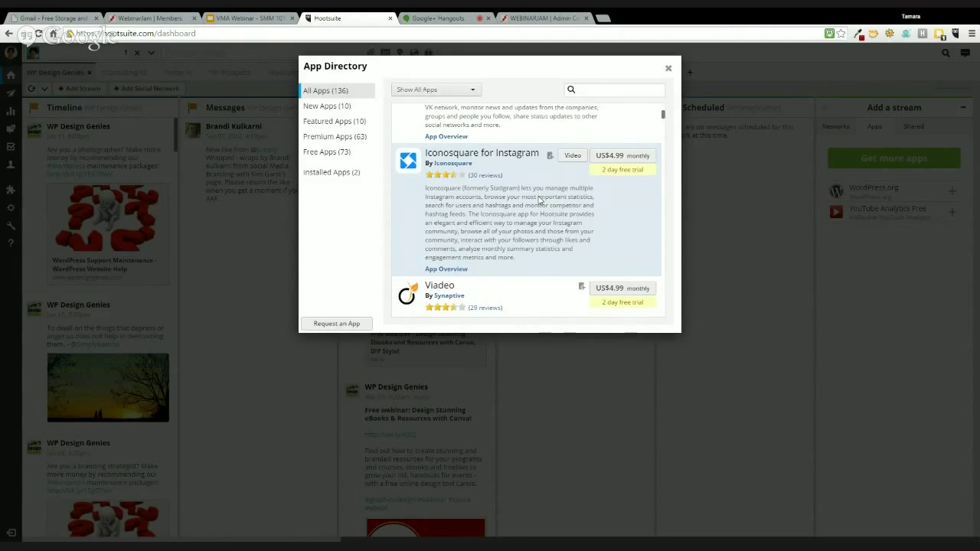
scroll(538, 200, down, 8)
scroll(538, 200, up, 1)
scroll(538, 200, down, 5)
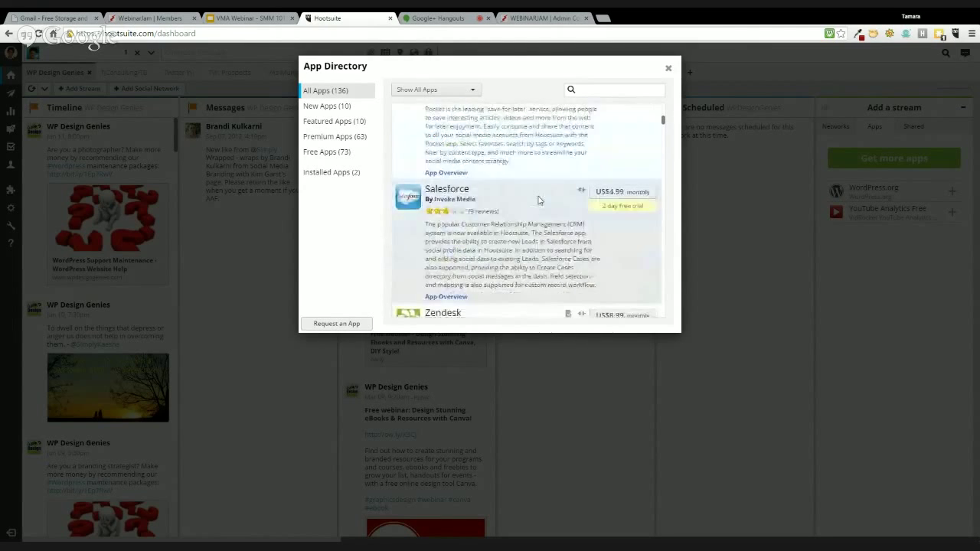
scroll(538, 200, down, 2)
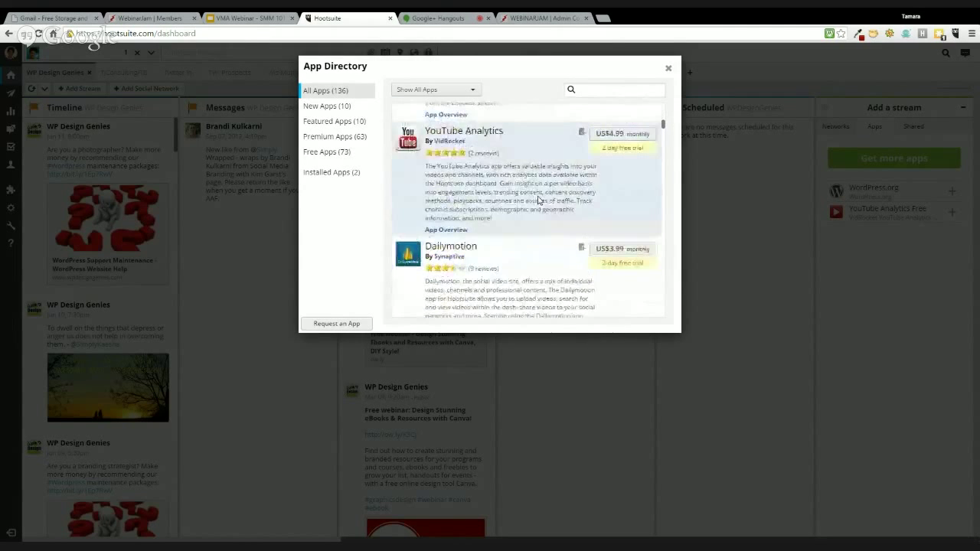
scroll(539, 200, up, 2)
scroll(539, 199, down, 5)
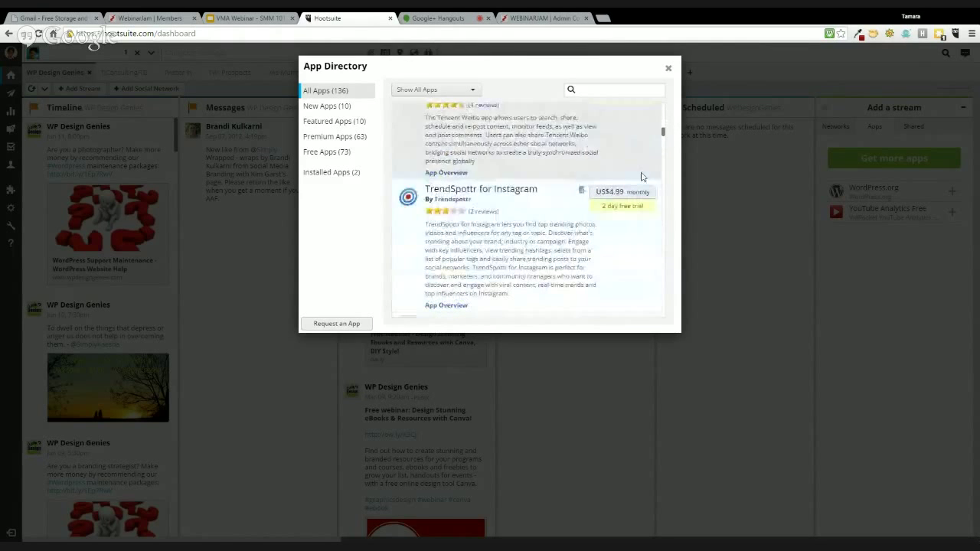
drag(663, 133, 662, 134)
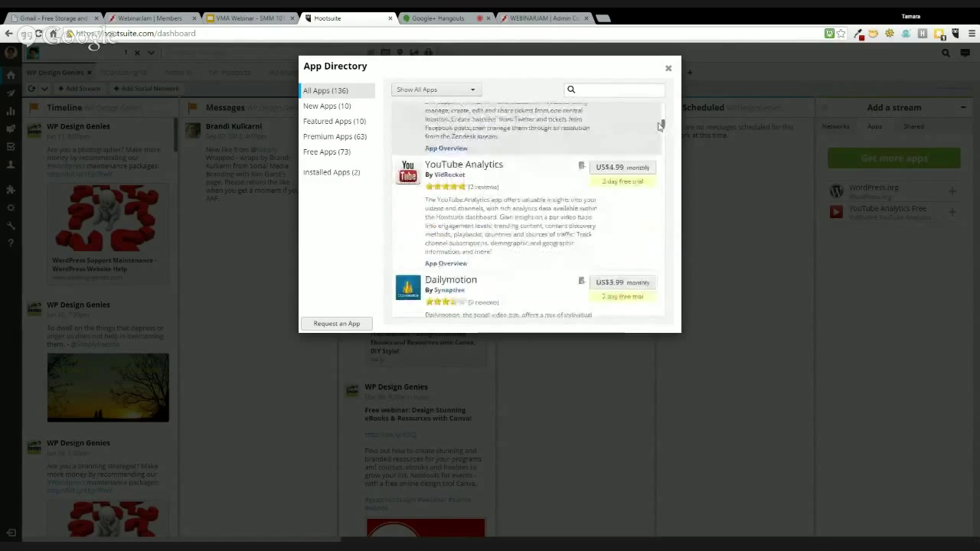
click(669, 70)
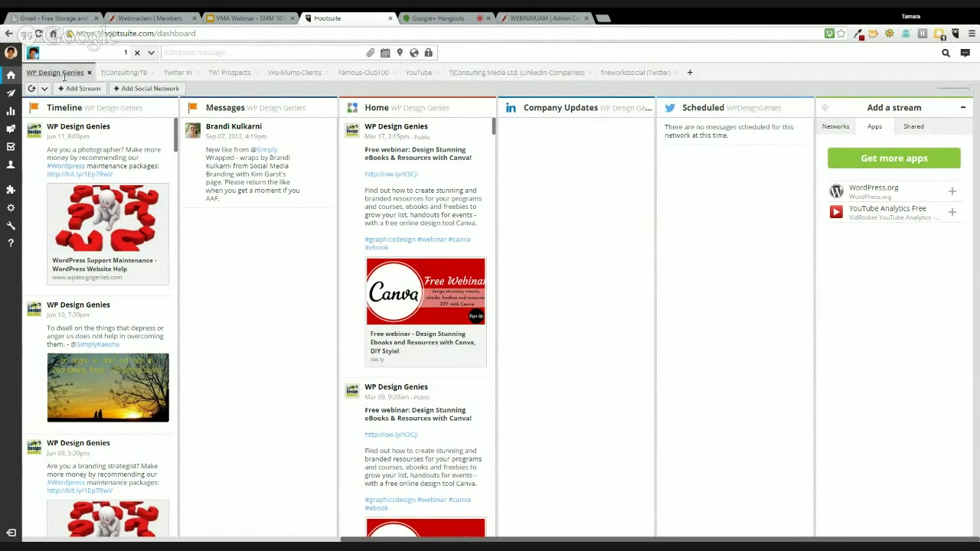
Look through the fireworkssocial (Twitter), TJConsulting Media Ltd. (LinkedIn Companies), YouTube and TJConsulting/TB dashboard tabs
click(635, 74)
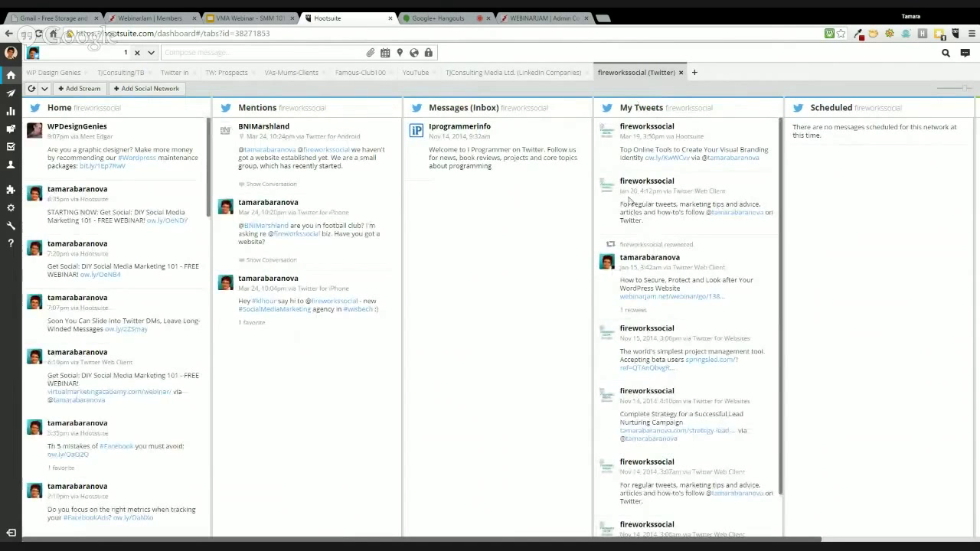
click(503, 75)
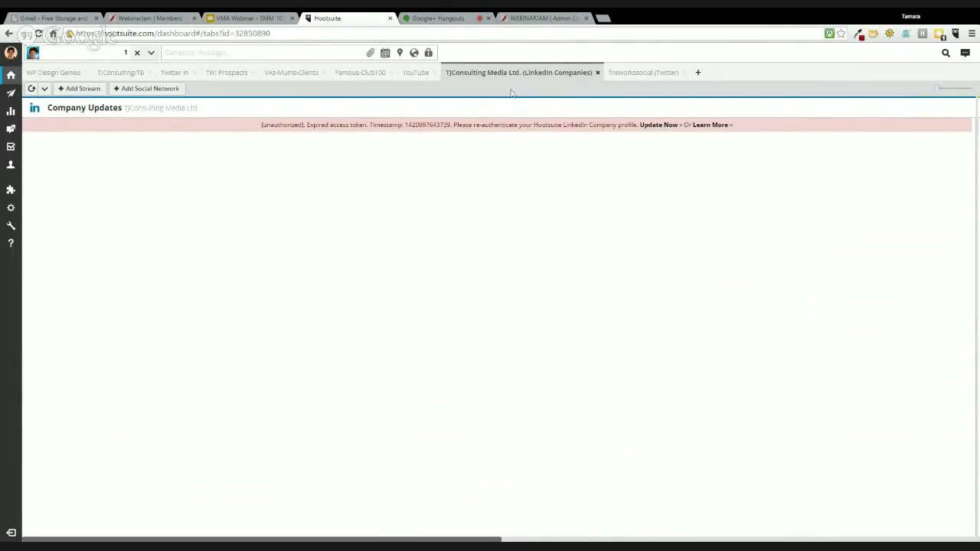
click(411, 73)
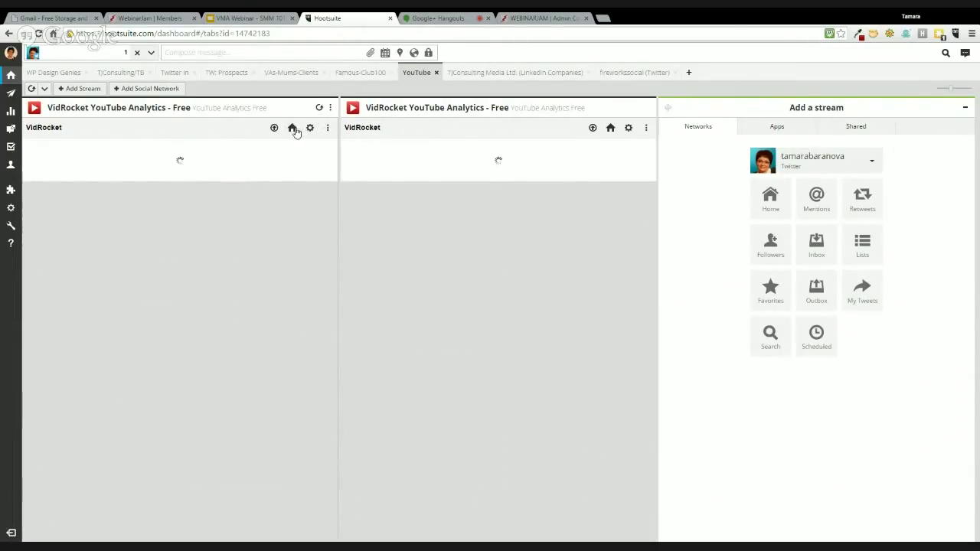
click(142, 76)
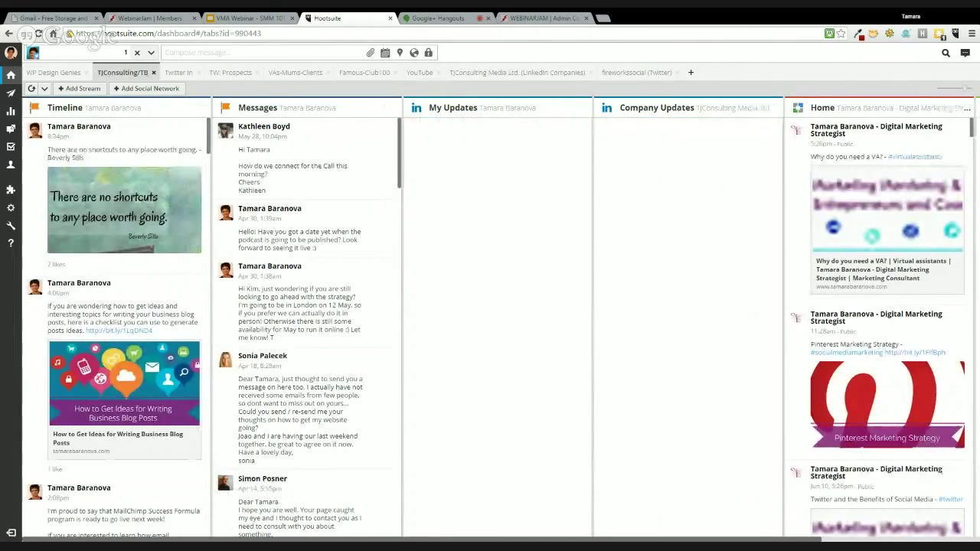
drag(771, 540, 744, 536)
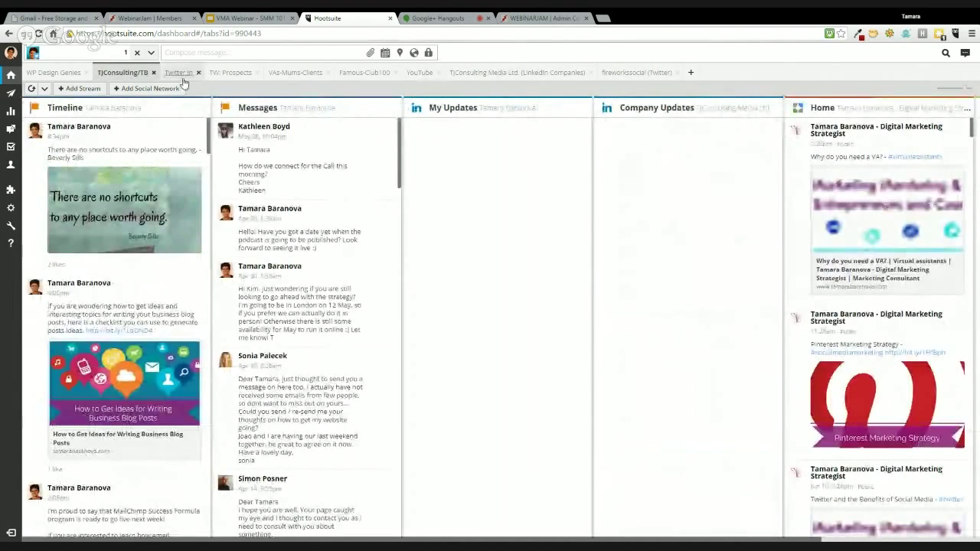
View the Twitter list streams in the TW: Prospects tab, from business women through to Wisbech people and beyond
click(228, 73)
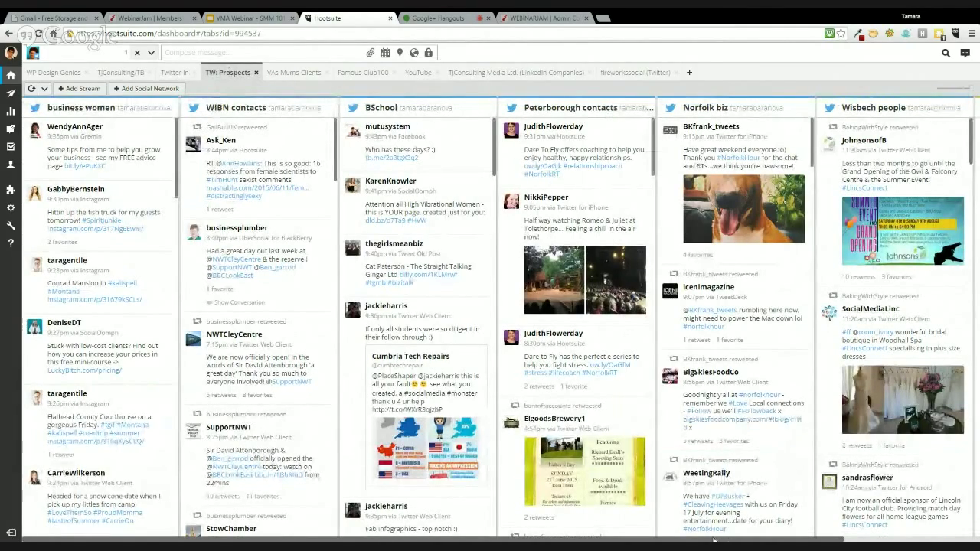
scroll(713, 540, right, 3)
scroll(713, 541, left, 3)
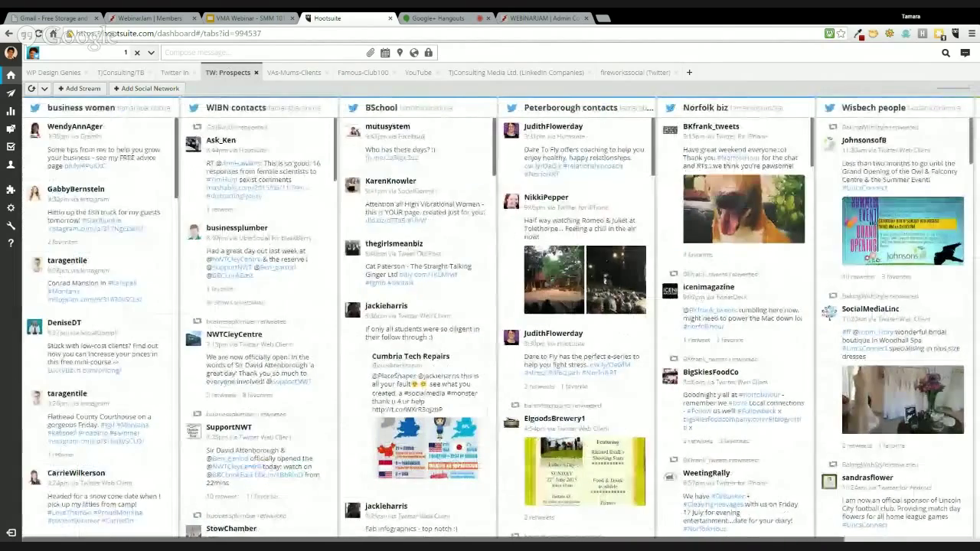
Widen the stream columns of the TW: Prospects tab so that only three fit across the dashboard
click(969, 93)
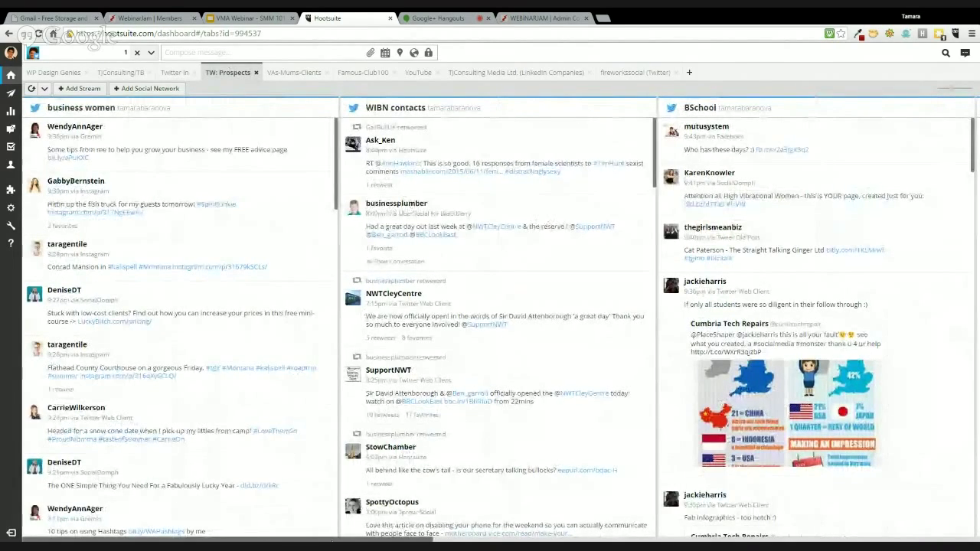
drag(347, 539, 269, 487)
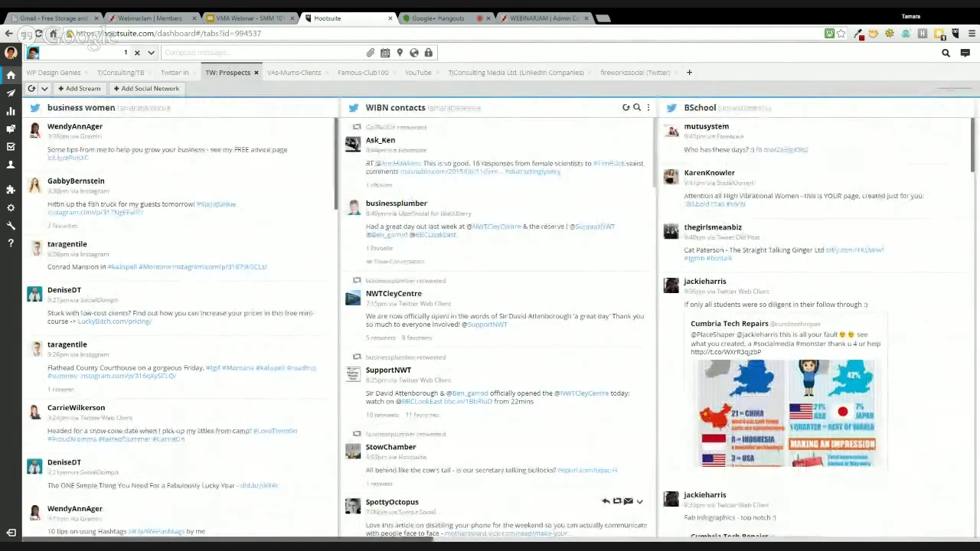
drag(297, 539, 343, 539)
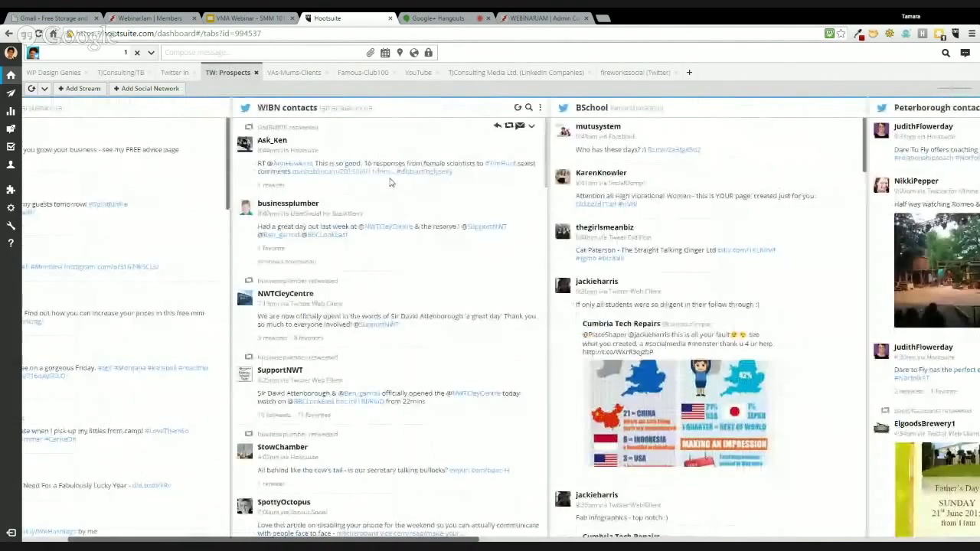
Narrow the stream columns of the TW: Prospects tab so that about five fit across the dashboard
click(957, 94)
drag(960, 92, 965, 92)
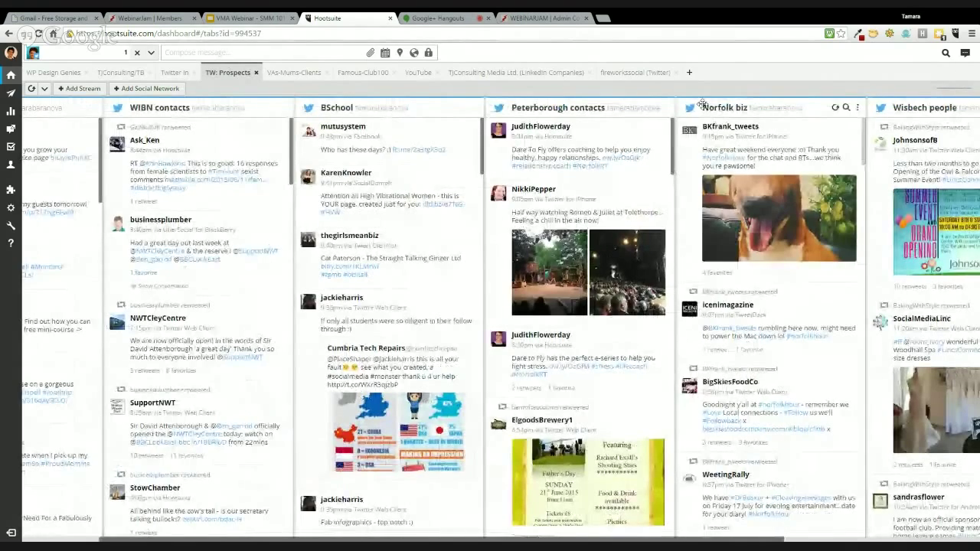
click(234, 52)
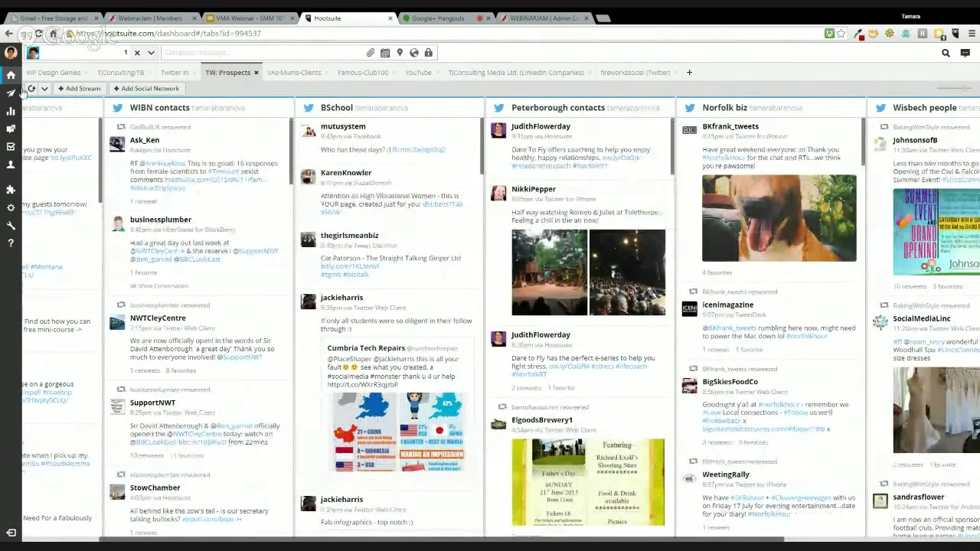
Open the Publisher and look through its Past Scheduled, Scheduled and Require Approval sections
mouse_move(22, 92)
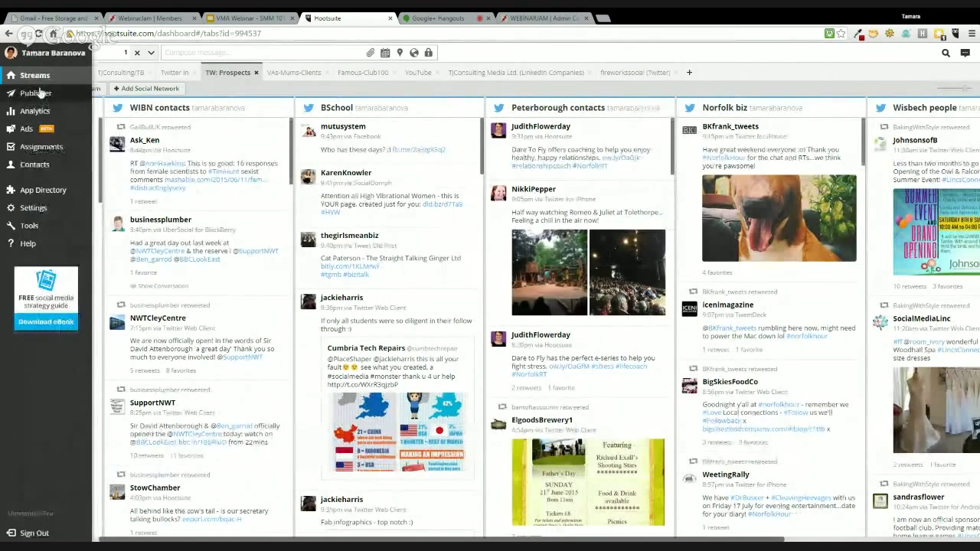
click(35, 95)
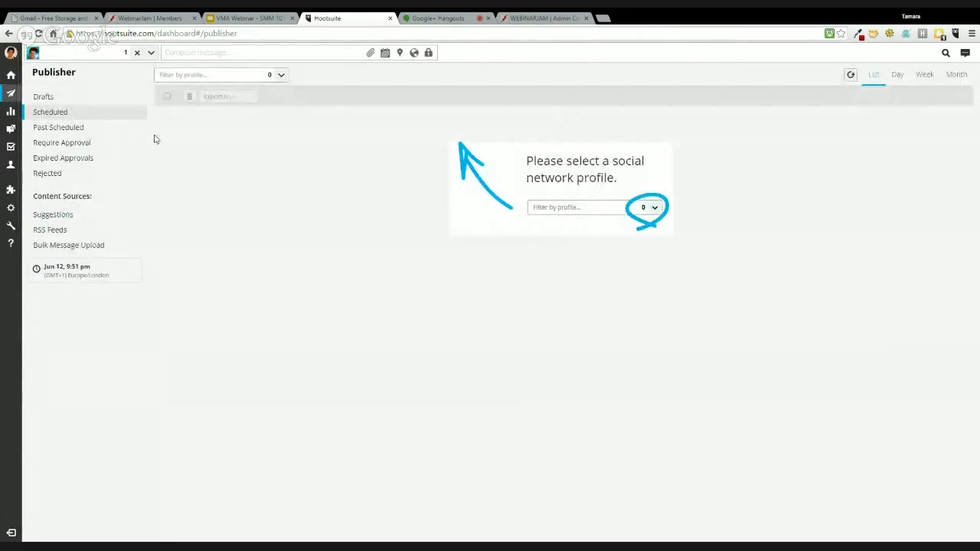
click(80, 128)
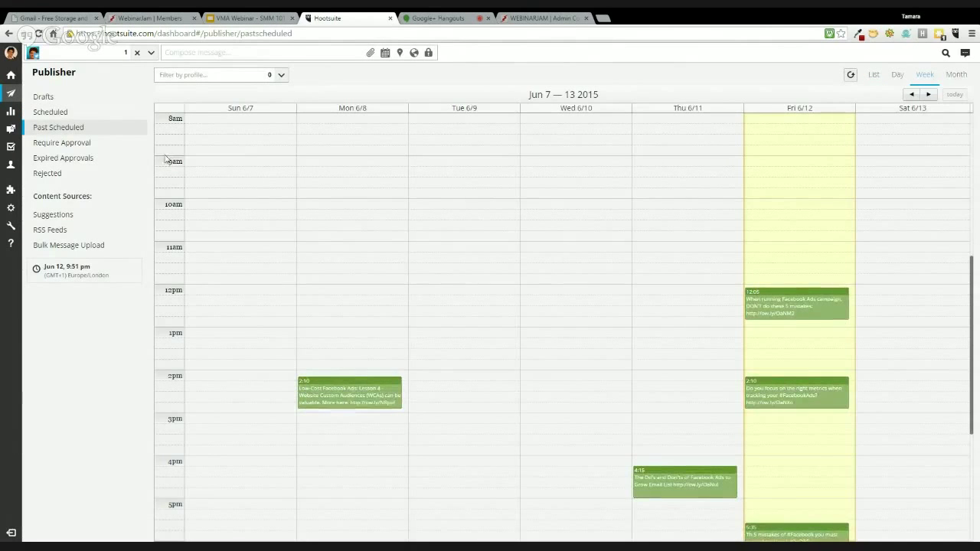
click(70, 114)
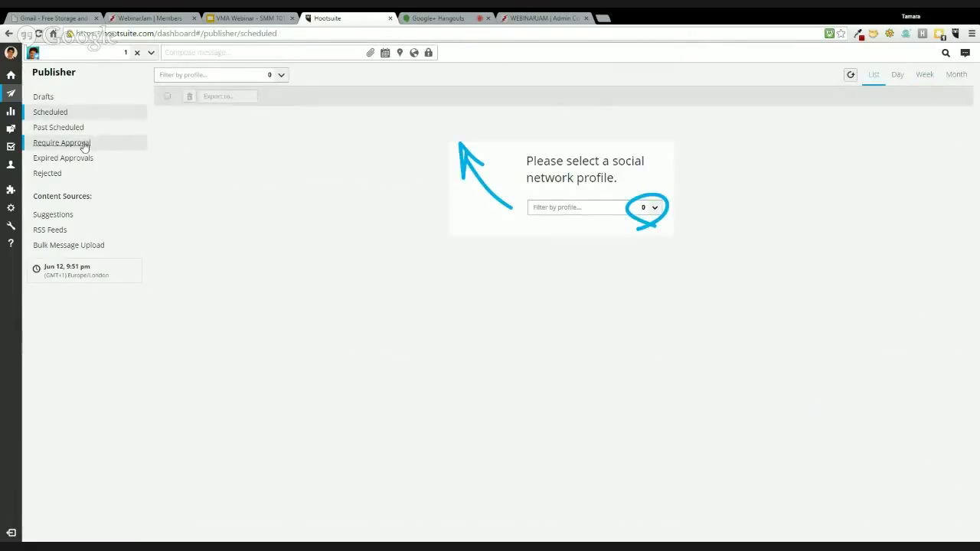
click(85, 146)
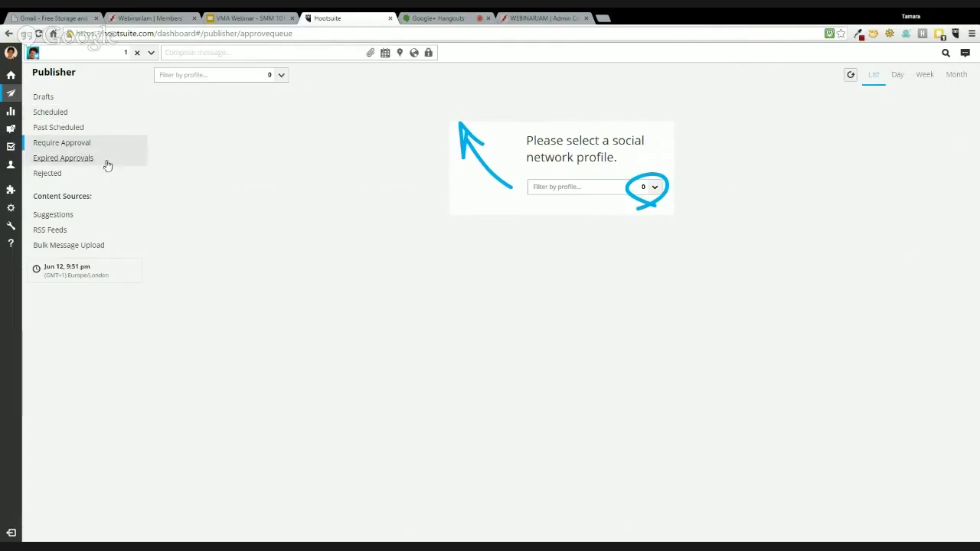
Open the Publisher's content Suggestions, close all tips and review the suggested posts with their proposed schedule times
click(62, 217)
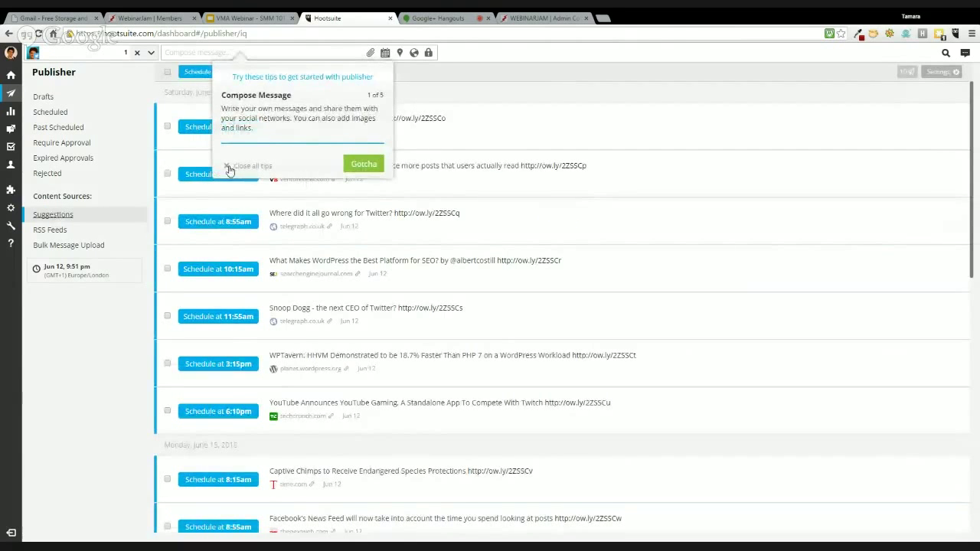
click(228, 169)
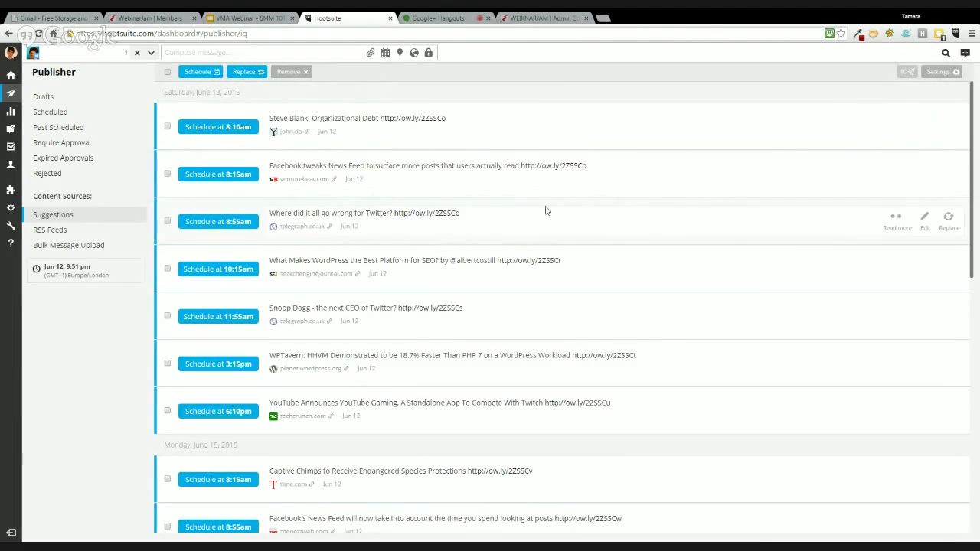
scroll(574, 183, down, 4)
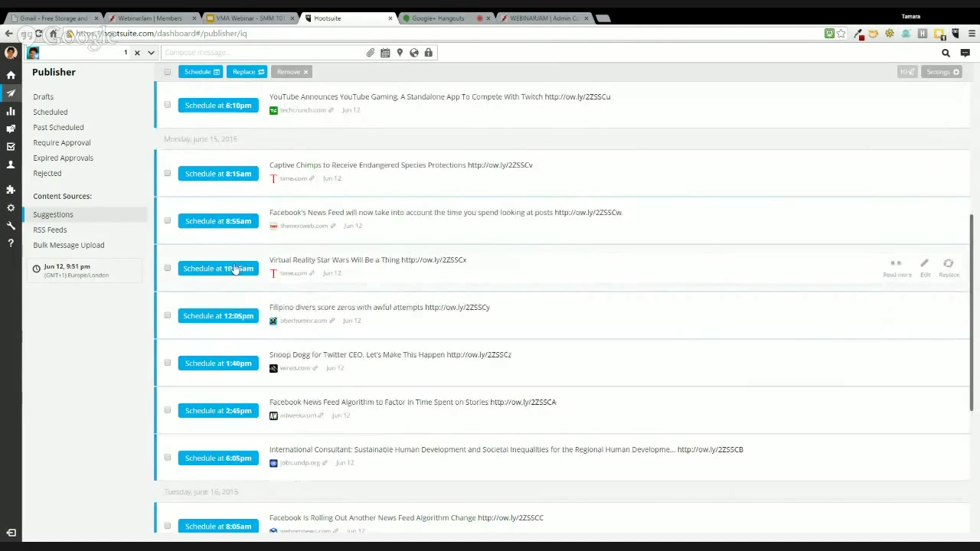
scroll(171, 282, up, 3)
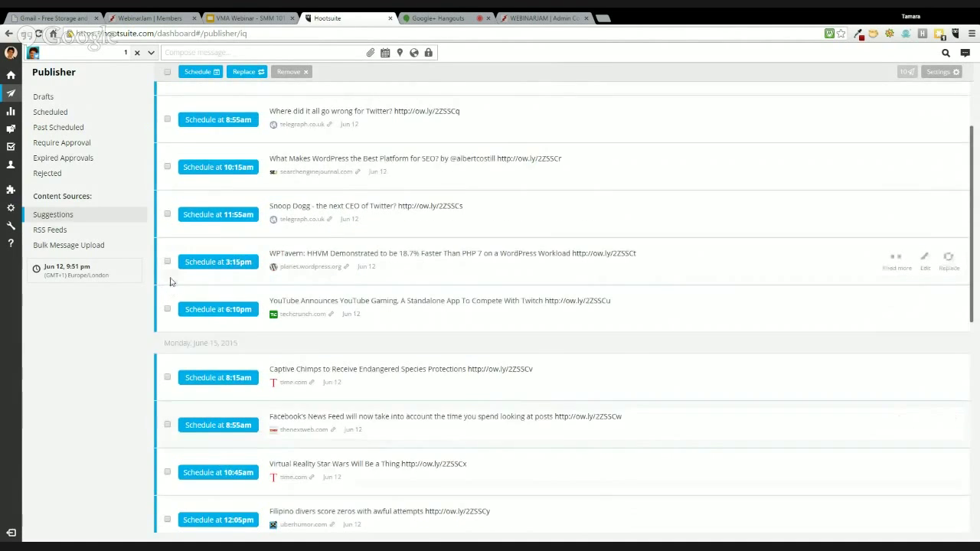
scroll(171, 281, up, 2)
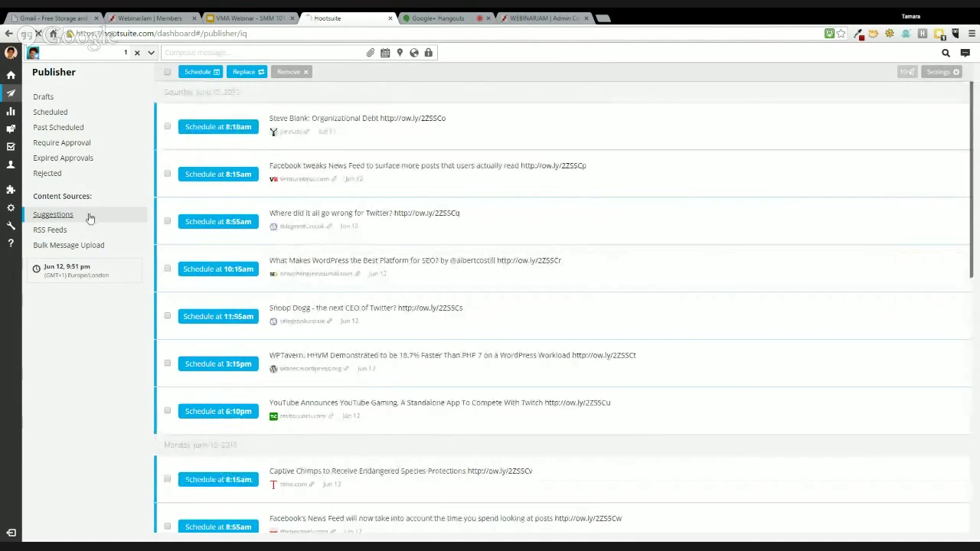
Review the past scheduled messages across the week calendar of Jun 7–13 2015
click(72, 127)
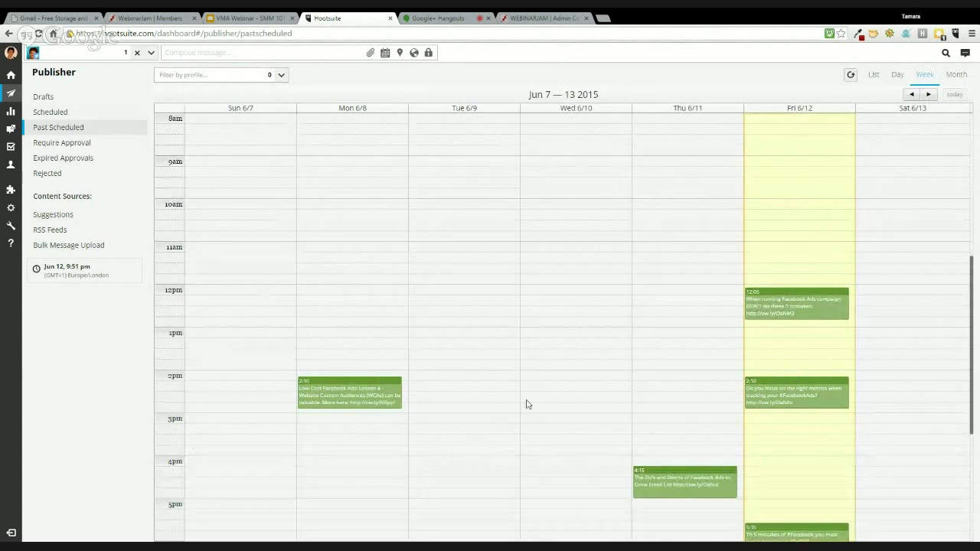
scroll(538, 385, down, 5)
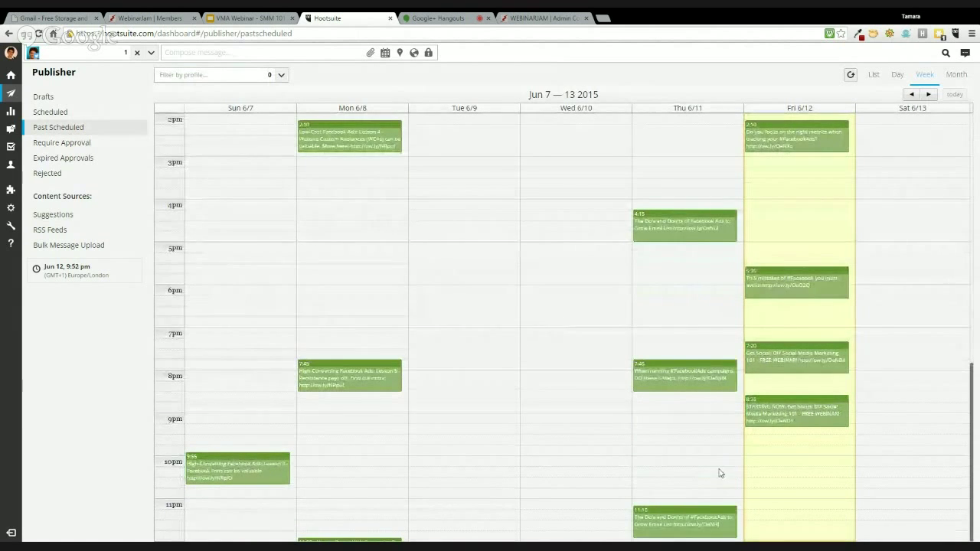
scroll(597, 394, up, 4)
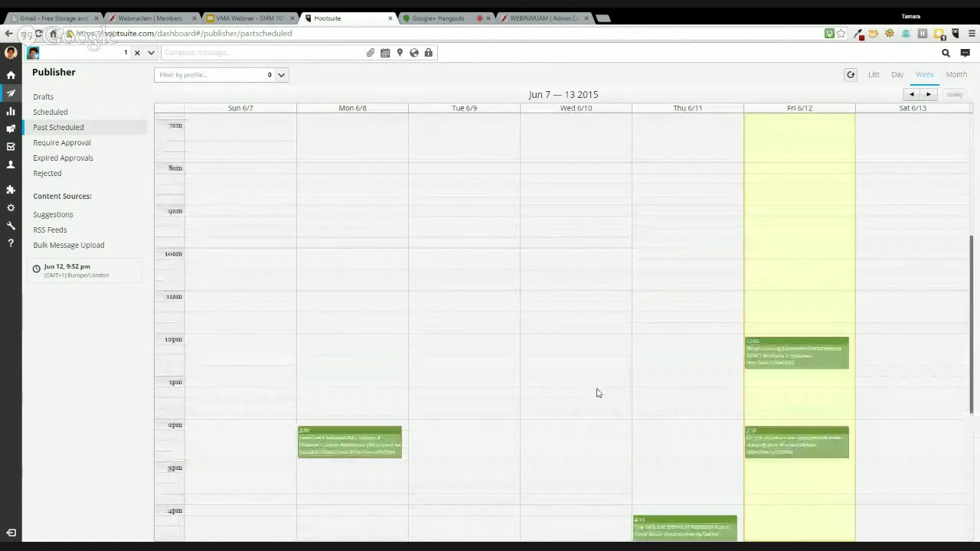
scroll(598, 394, down, 3)
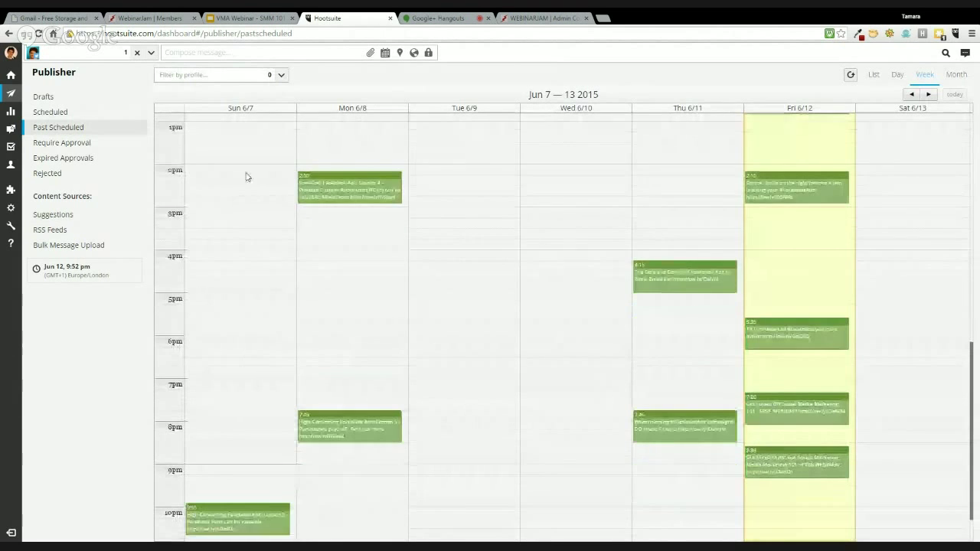
Filter the past scheduled messages by the personal Twitter profile, the first one among the favourites
click(217, 77)
click(234, 74)
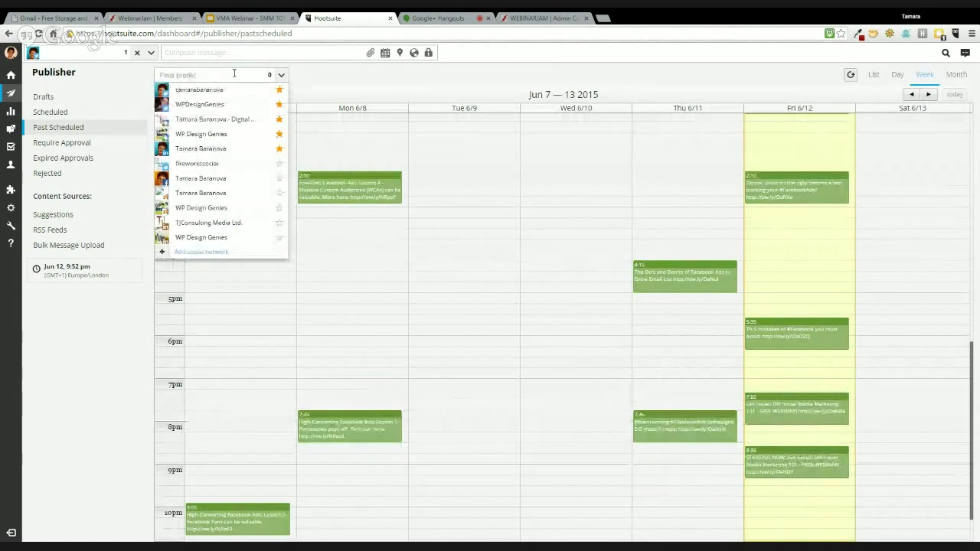
click(218, 90)
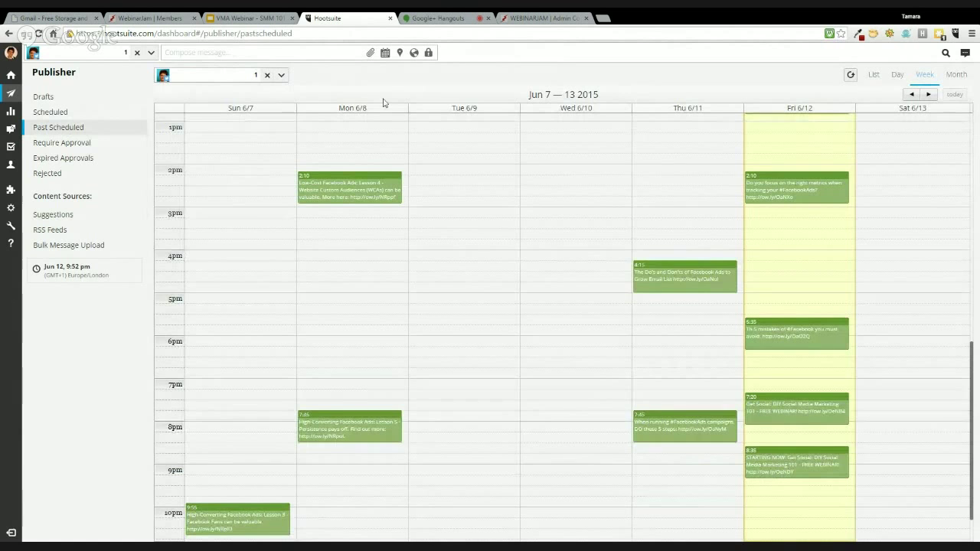
Switch the profile filter of the past scheduled messages to WPDesignGenies and check its week calendar
click(208, 76)
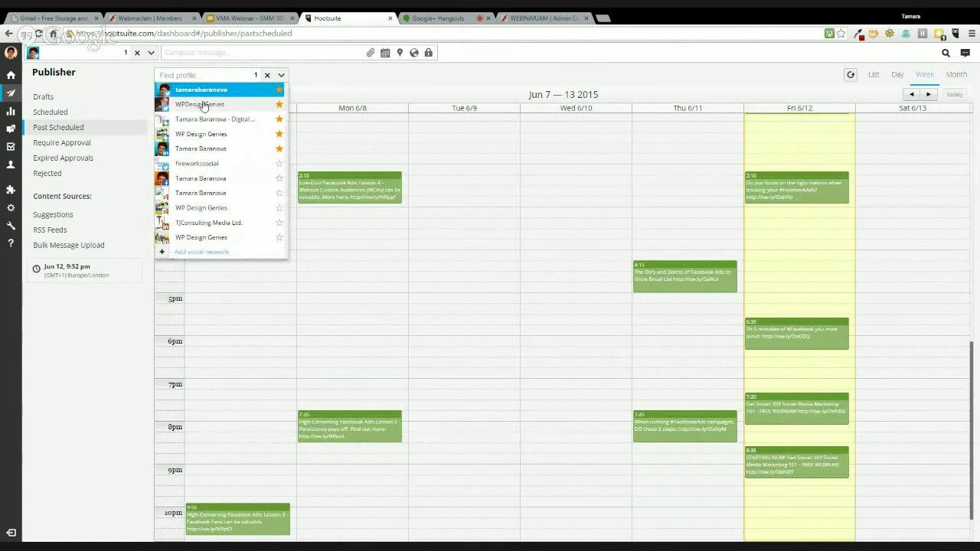
click(202, 111)
click(202, 90)
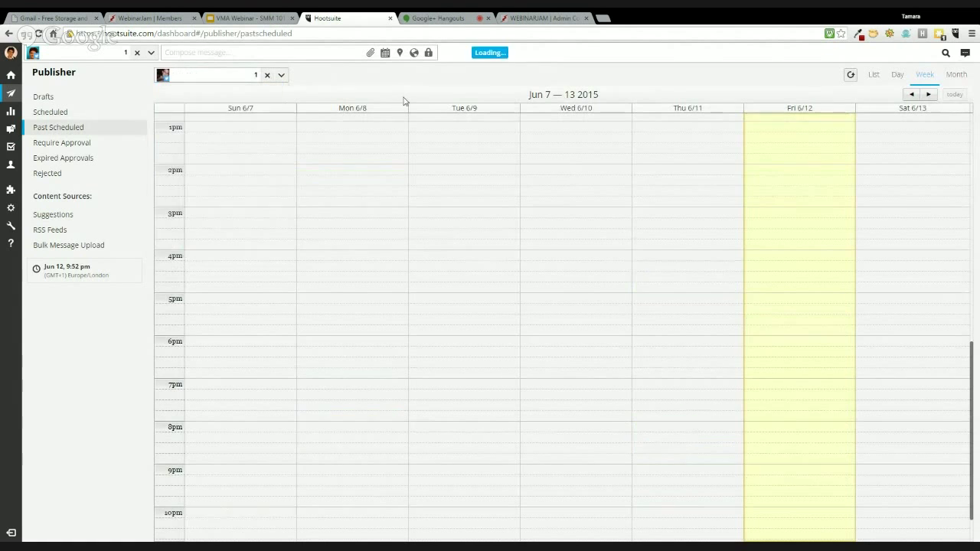
scroll(490, 392, down, 1)
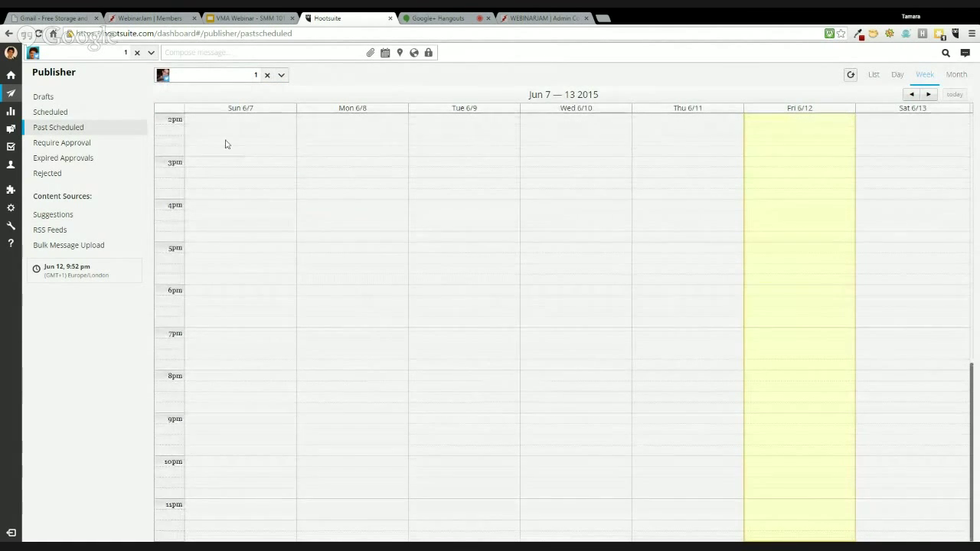
Show the WPDesignGenies past scheduled messages by month, and switch them to the list view
click(164, 75)
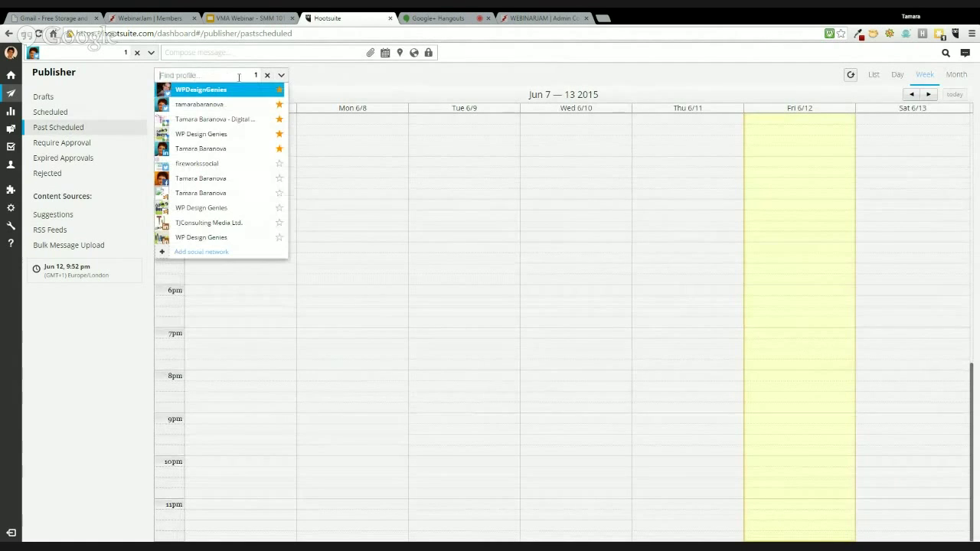
click(280, 75)
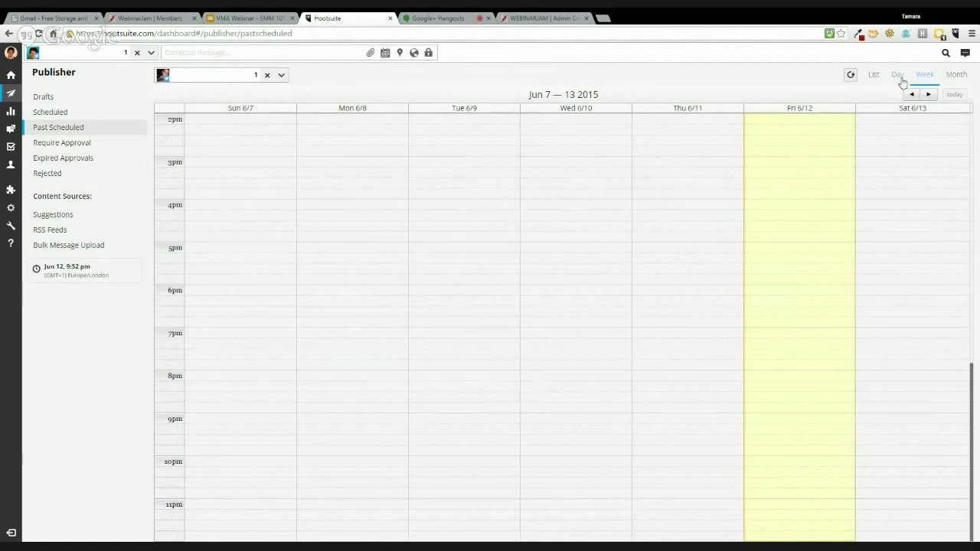
click(949, 80)
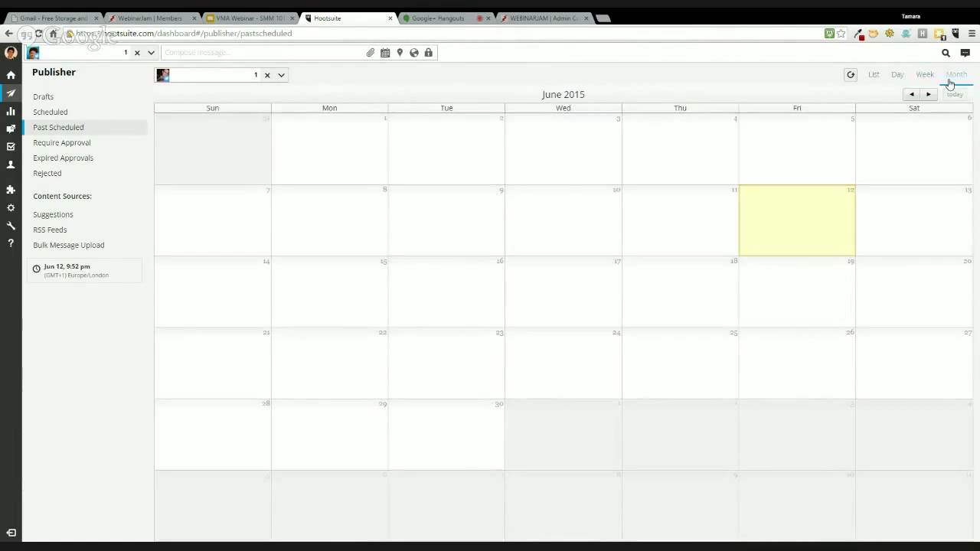
click(877, 80)
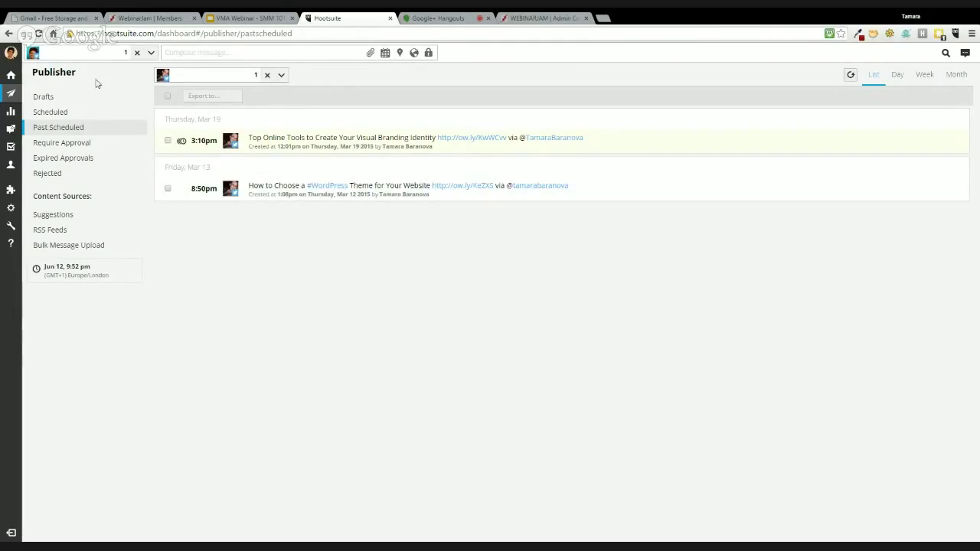
Open Analytics and view the WPDG Stats Summary report from the list of all reports
mouse_move(10, 79)
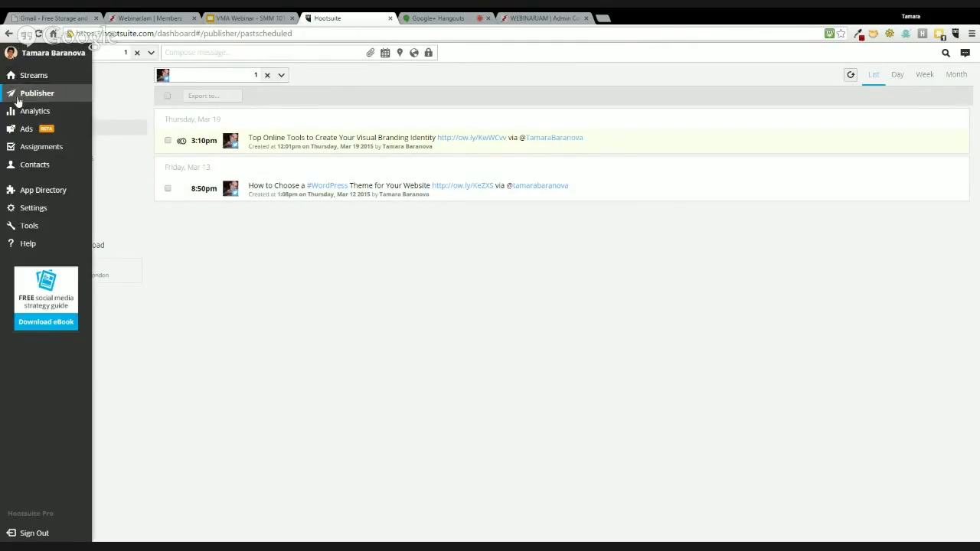
click(20, 112)
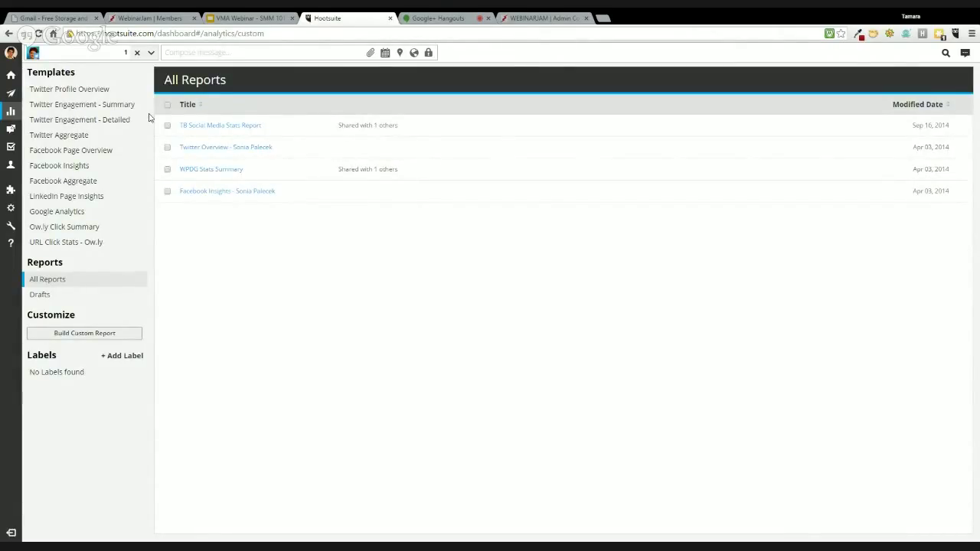
click(225, 170)
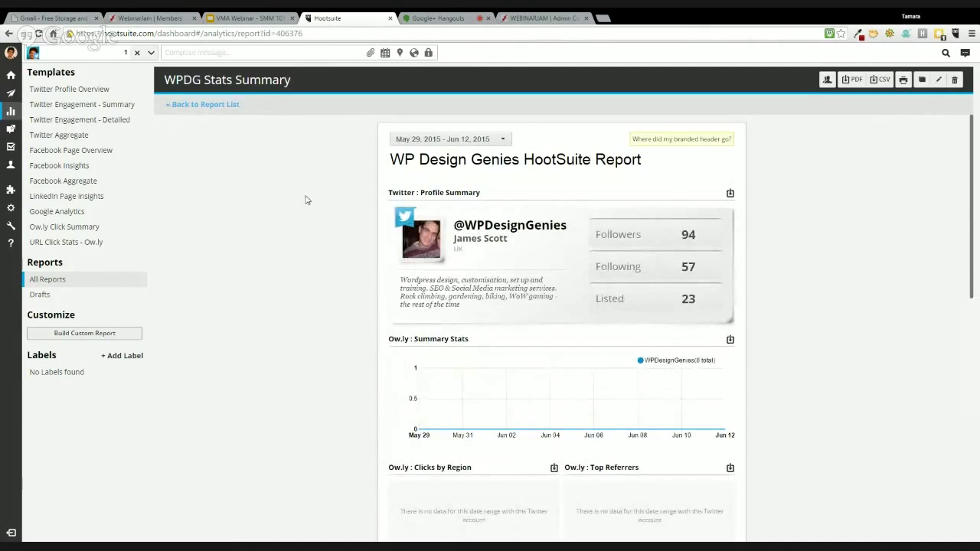
scroll(344, 237, down, 1)
scroll(344, 236, up, 1)
Open the WPDG Stats Summary report for editing and examine the previews and point costs of the Twitter analytic modules
click(937, 81)
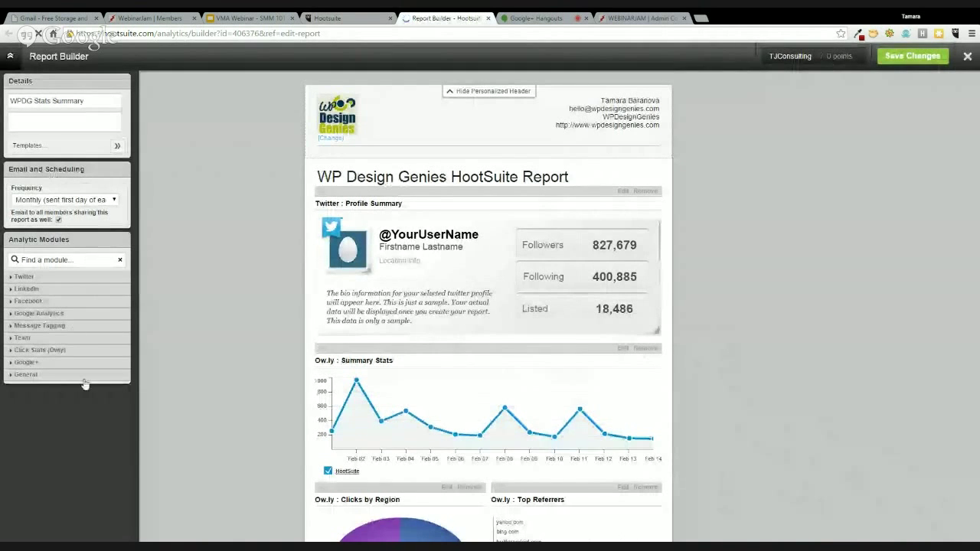
click(25, 277)
scroll(77, 337, down, 1)
mouse_move(84, 356)
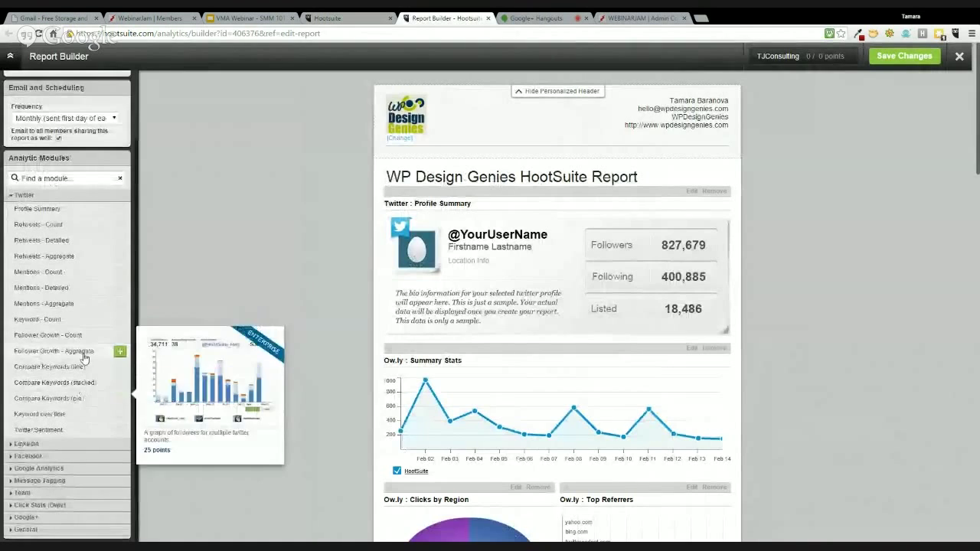
mouse_move(119, 297)
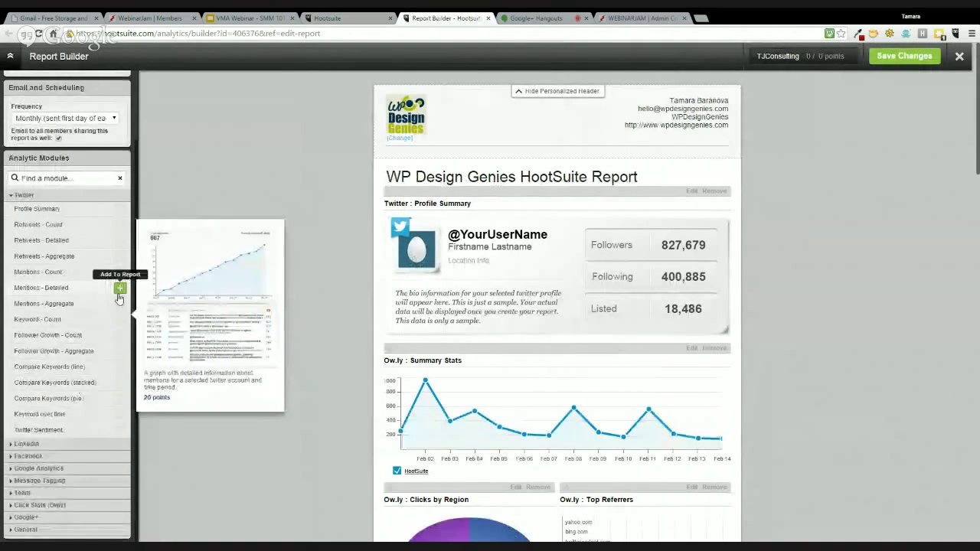
mouse_move(125, 240)
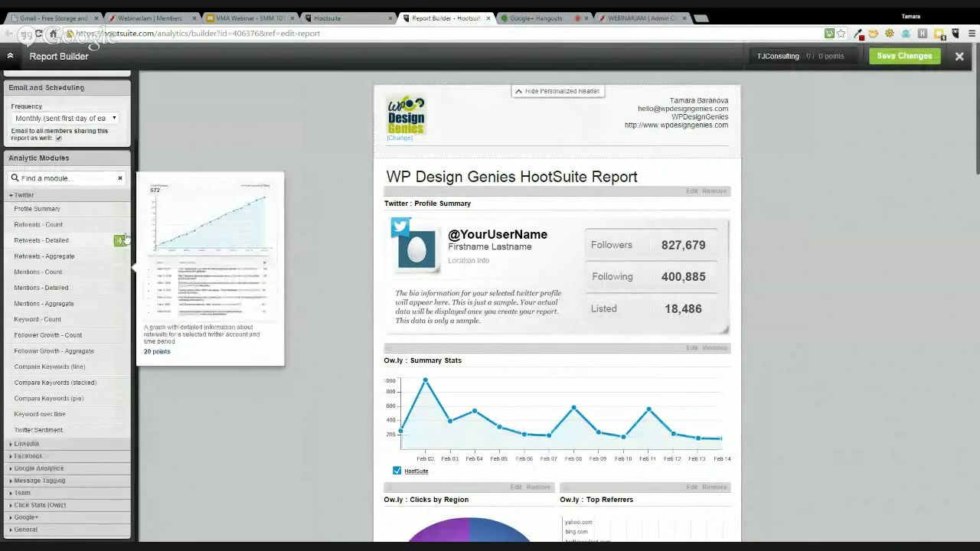
mouse_move(121, 210)
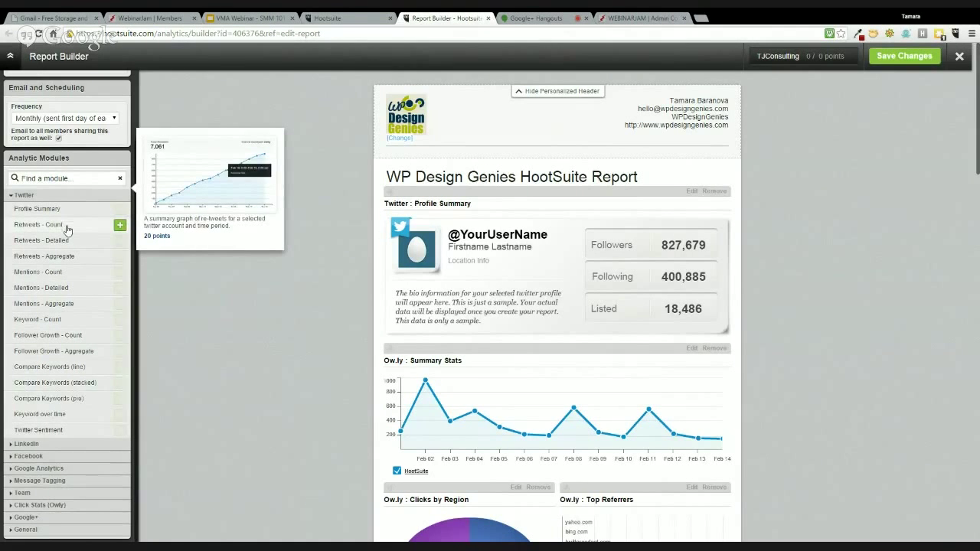
mouse_move(46, 243)
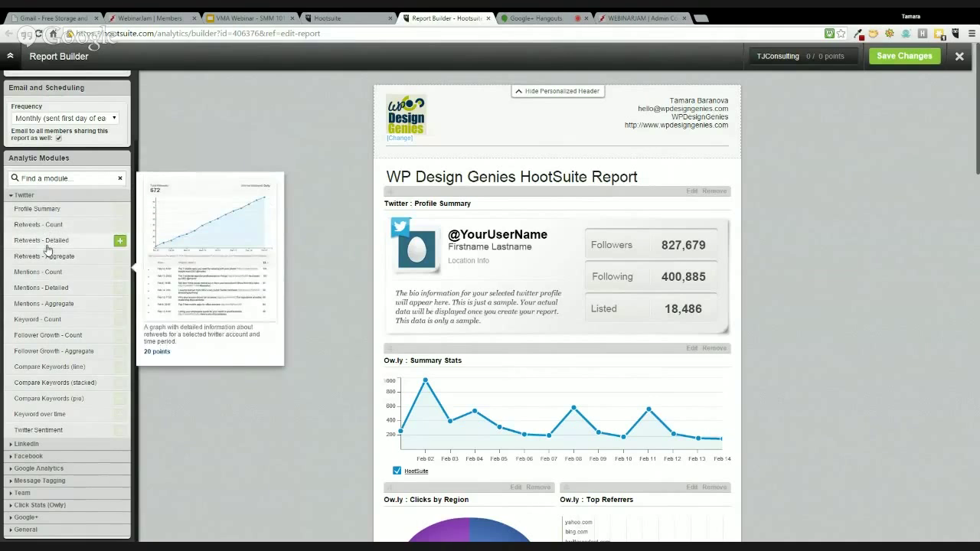
mouse_move(86, 216)
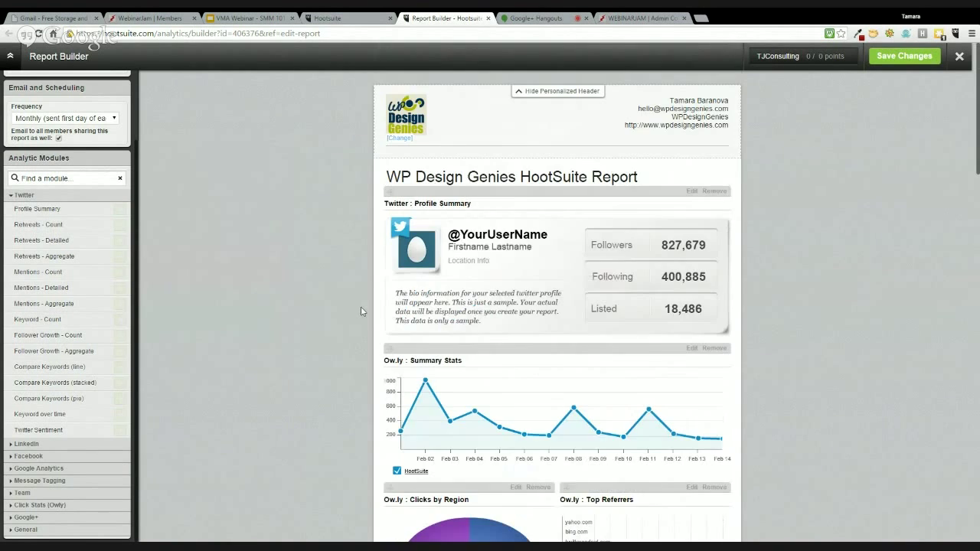
Examine the sample report's modules from the Twitter profile summary down to the Facebook Insights charts, and close the Report Builder
scroll(362, 329, down, 1)
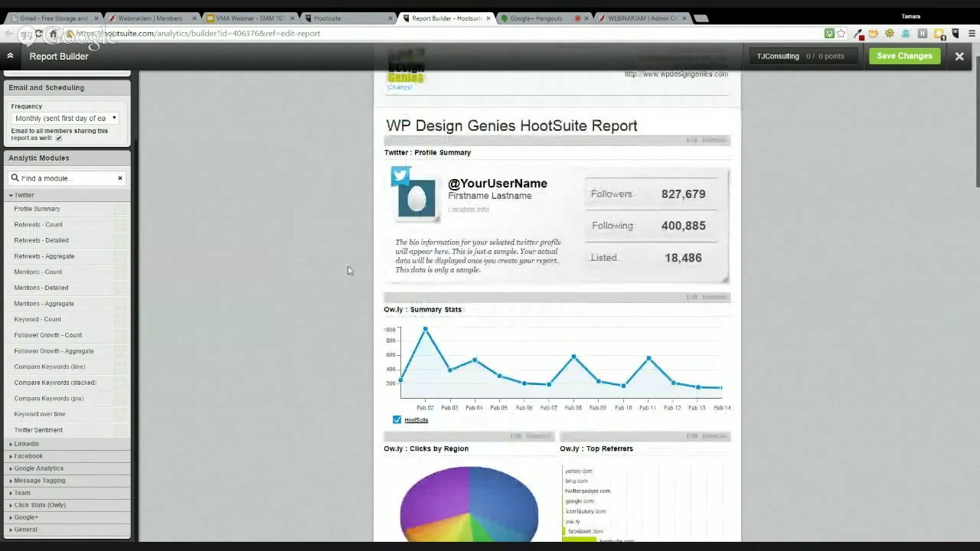
mouse_move(456, 191)
scroll(366, 303, down, 4)
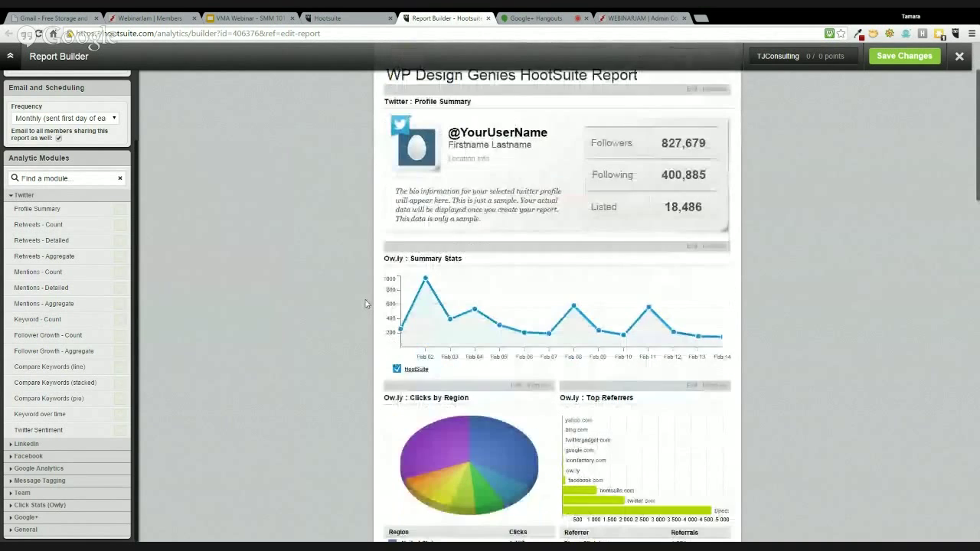
scroll(366, 301, down, 2)
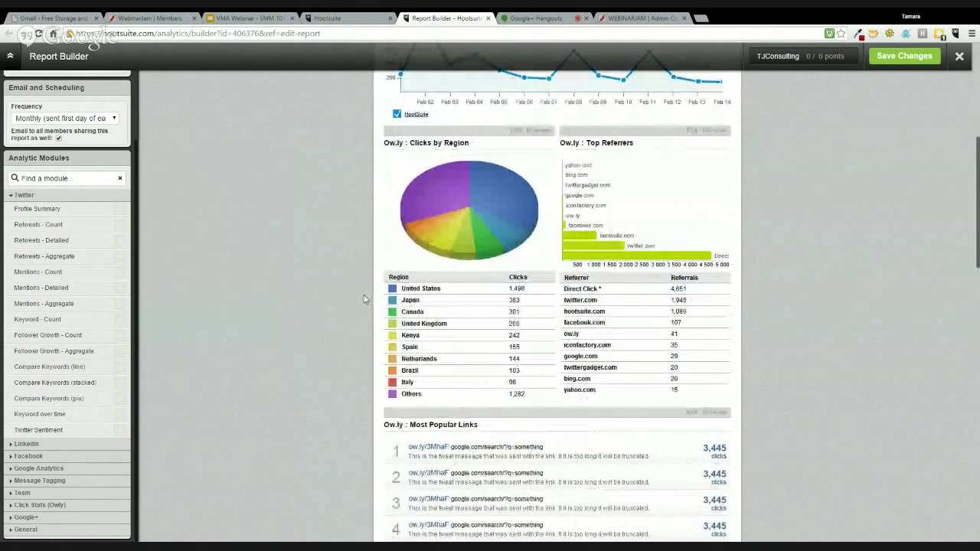
scroll(365, 299, down, 2)
scroll(365, 298, down, 9)
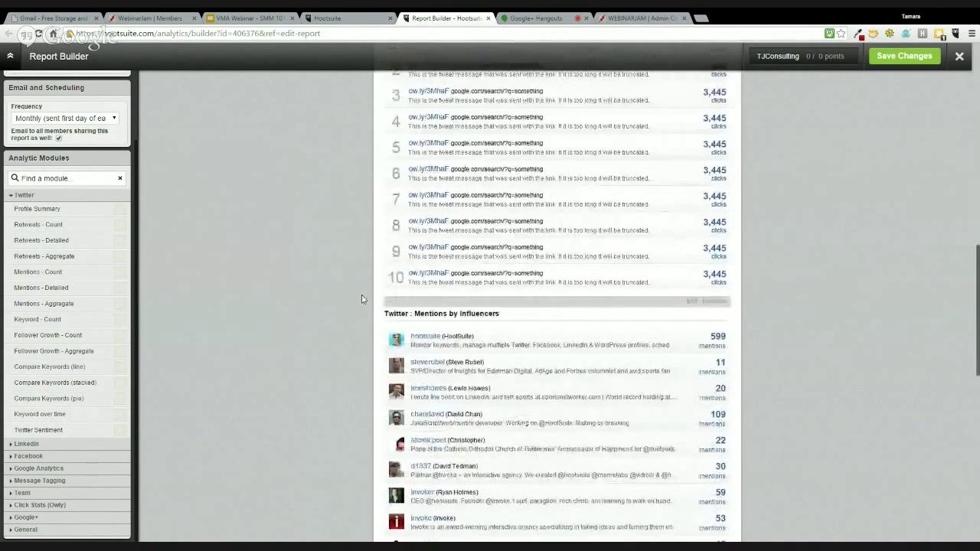
scroll(362, 300, down, 7)
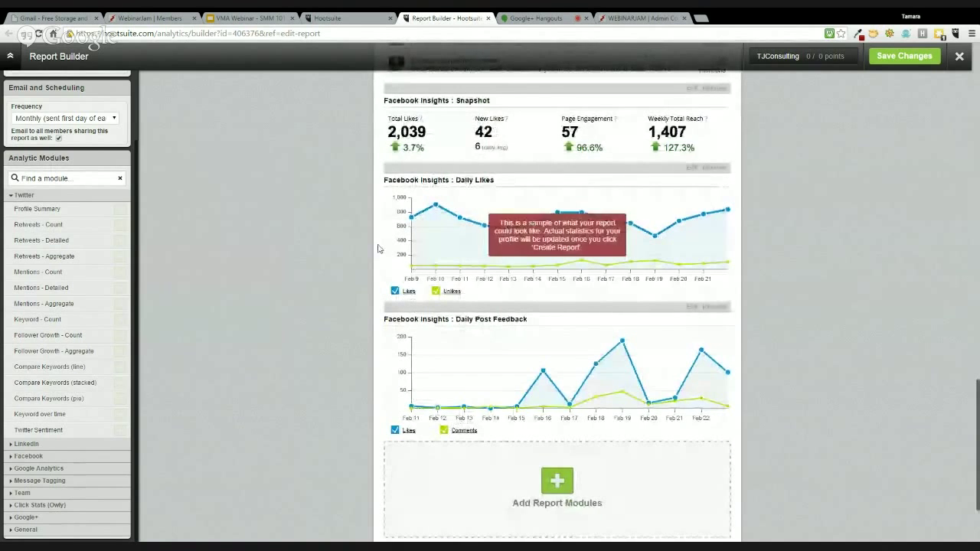
scroll(324, 299, up, 1)
scroll(324, 299, down, 3)
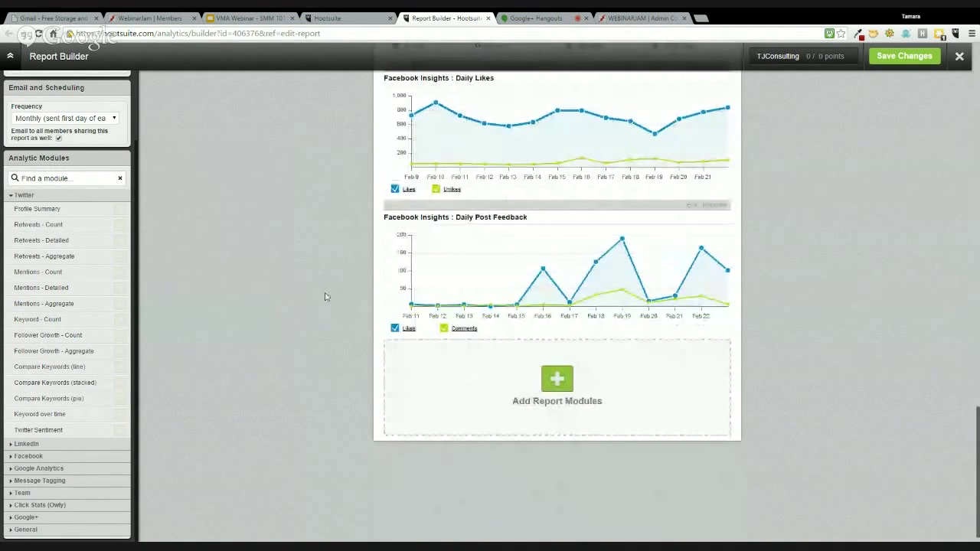
scroll(324, 295, up, 1)
scroll(324, 294, up, 15)
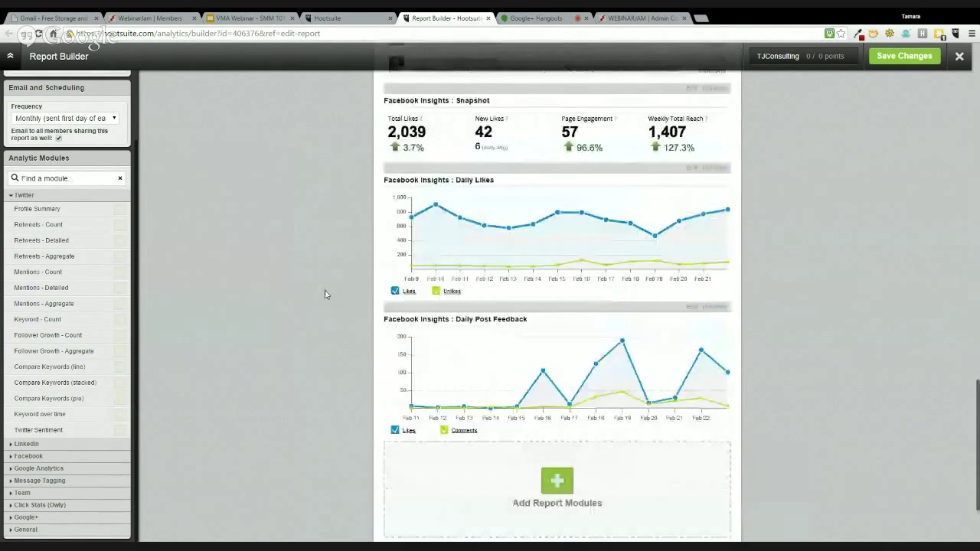
scroll(341, 260, up, 7)
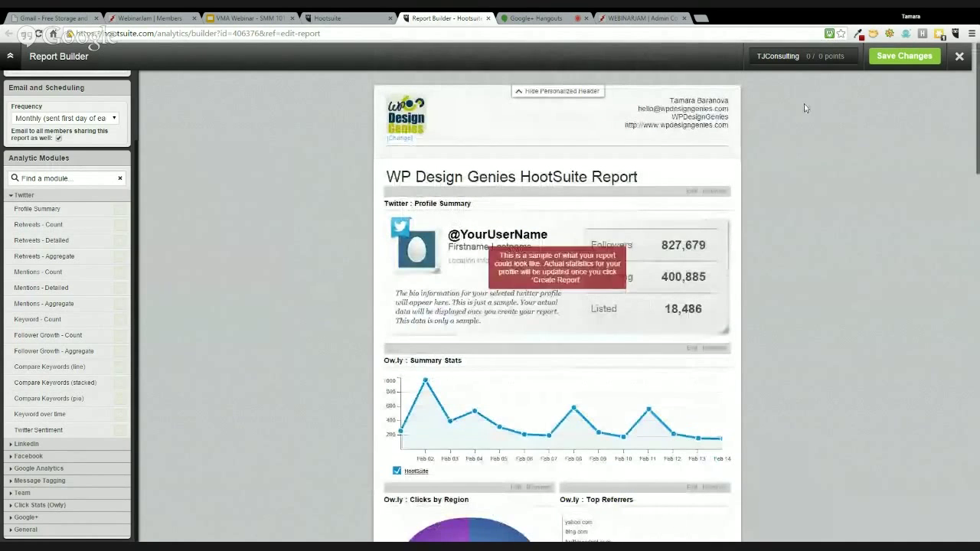
click(957, 60)
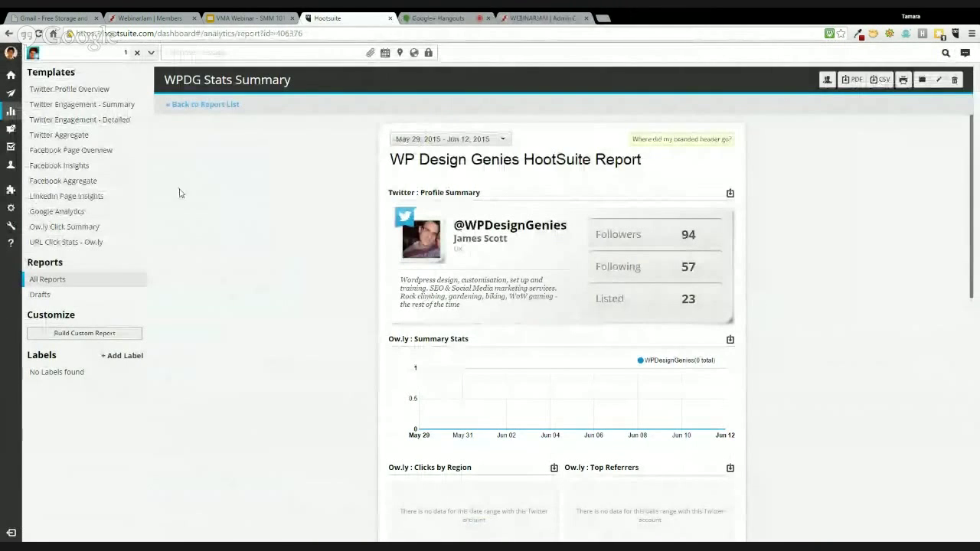
View the Twitter Profile Overview, Twitter Engagement - Summary and Facebook Insights report templates
click(94, 90)
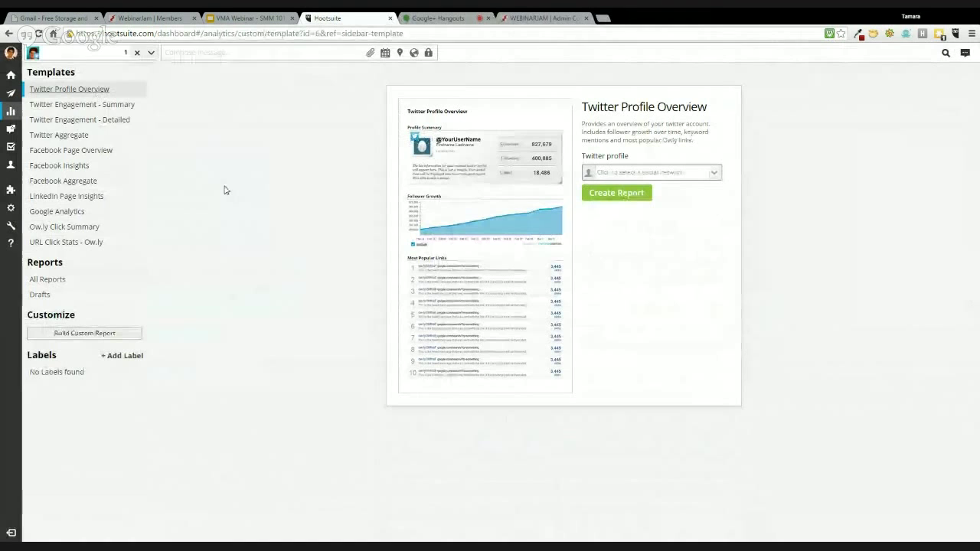
click(113, 121)
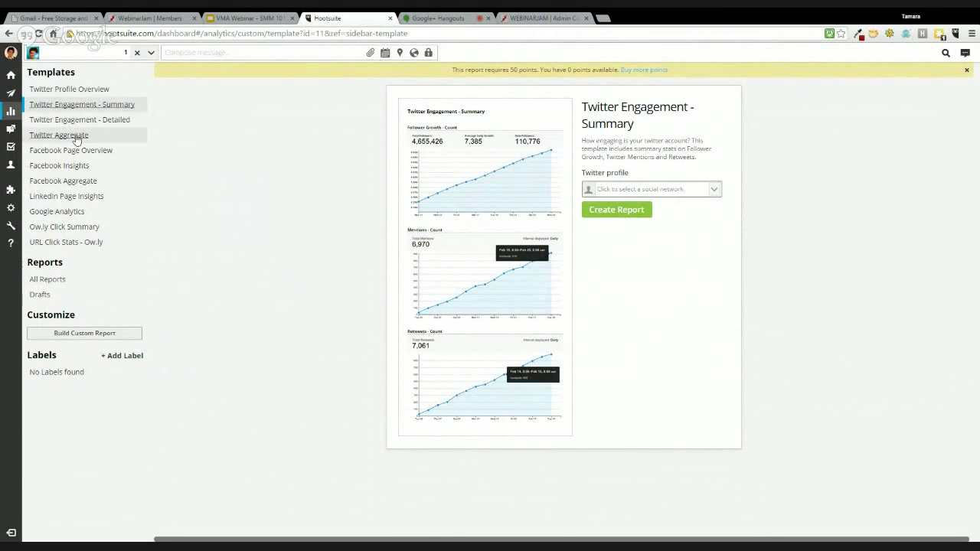
click(80, 165)
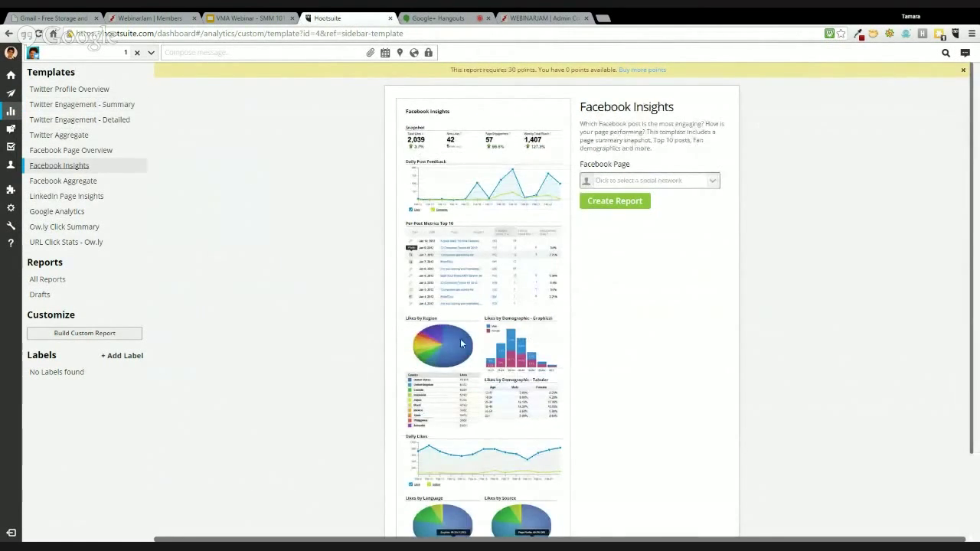
scroll(389, 296, down, 2)
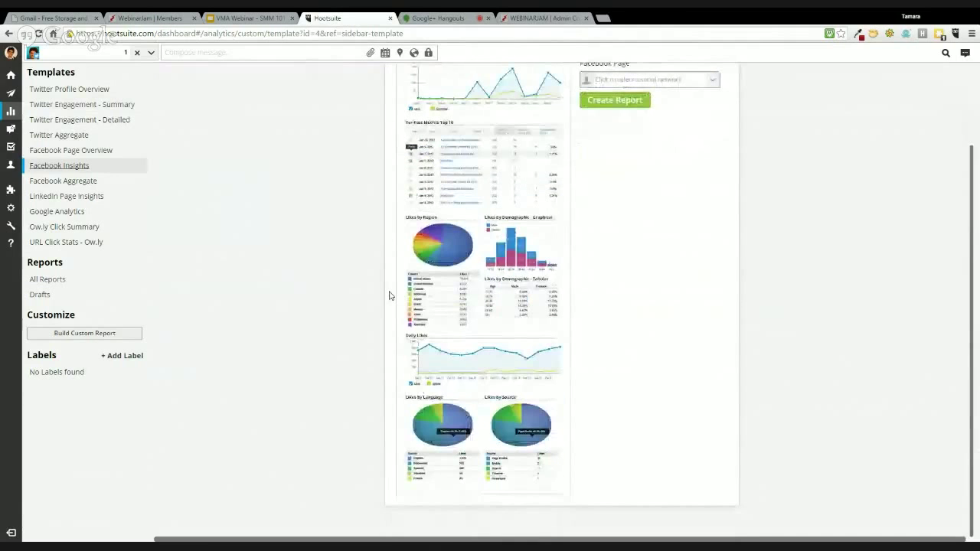
scroll(389, 295, up, 2)
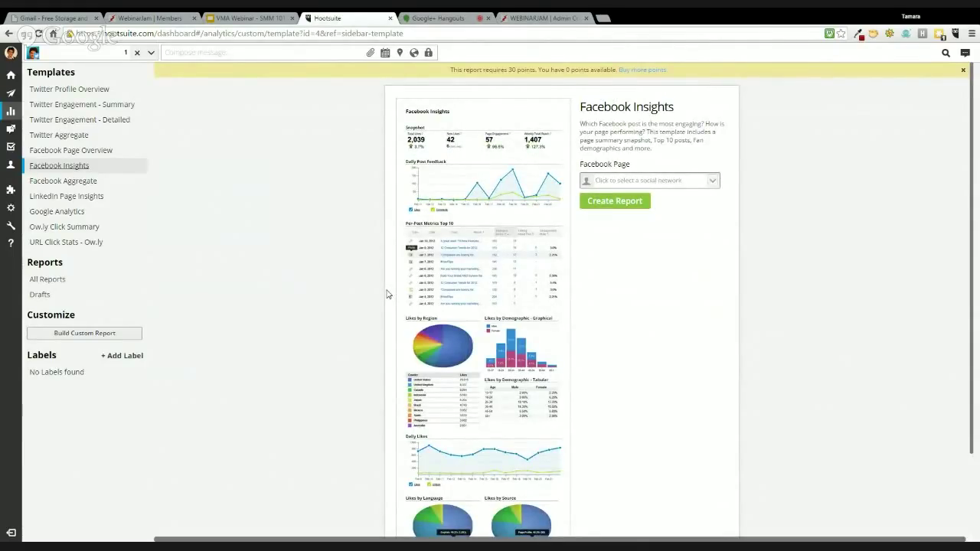
View the LinkedIn Page Insights and Google Analytics report templates
click(84, 196)
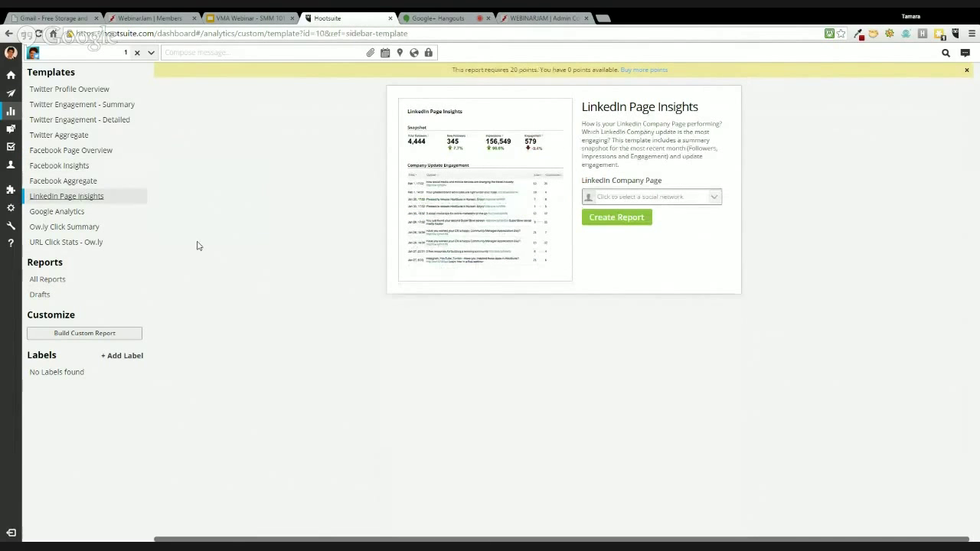
click(76, 212)
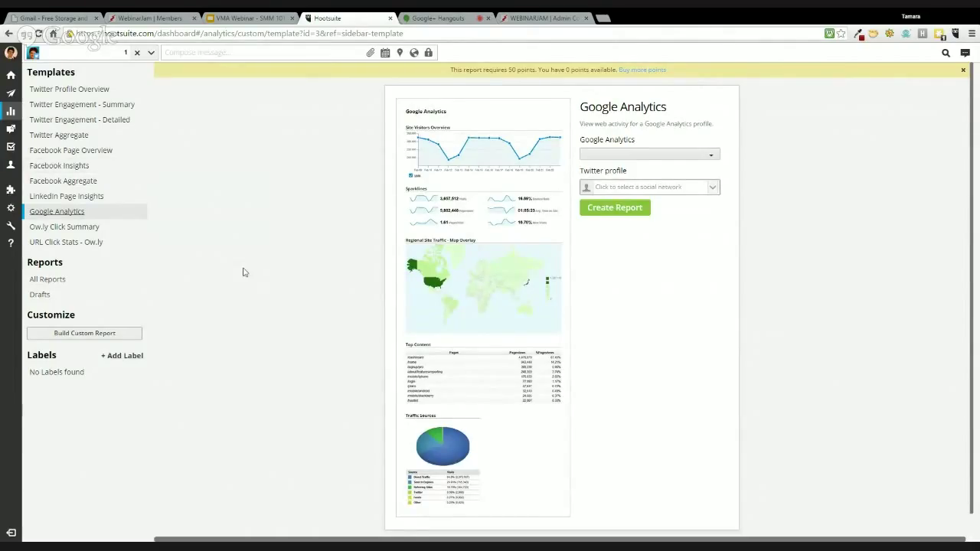
scroll(240, 267, down, 1)
scroll(240, 268, up, 1)
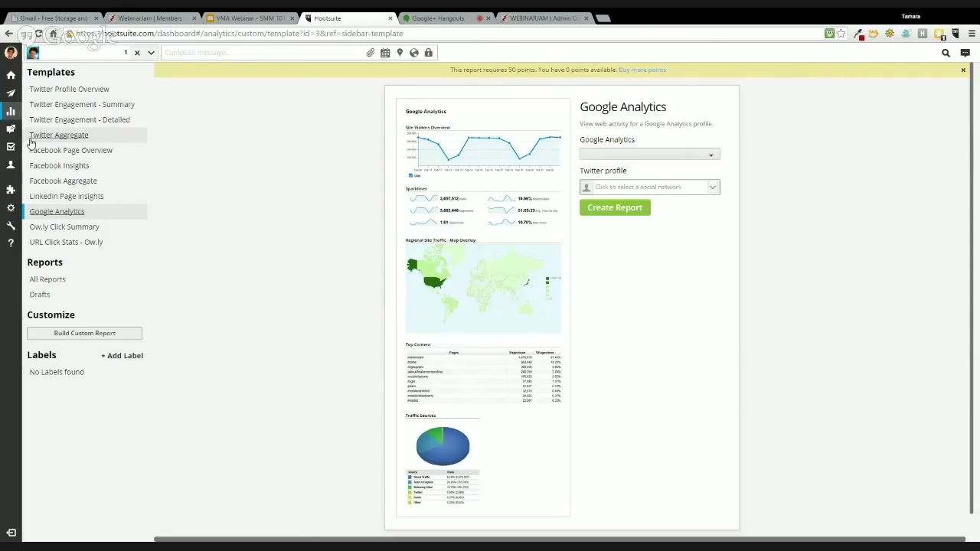
mouse_move(22, 84)
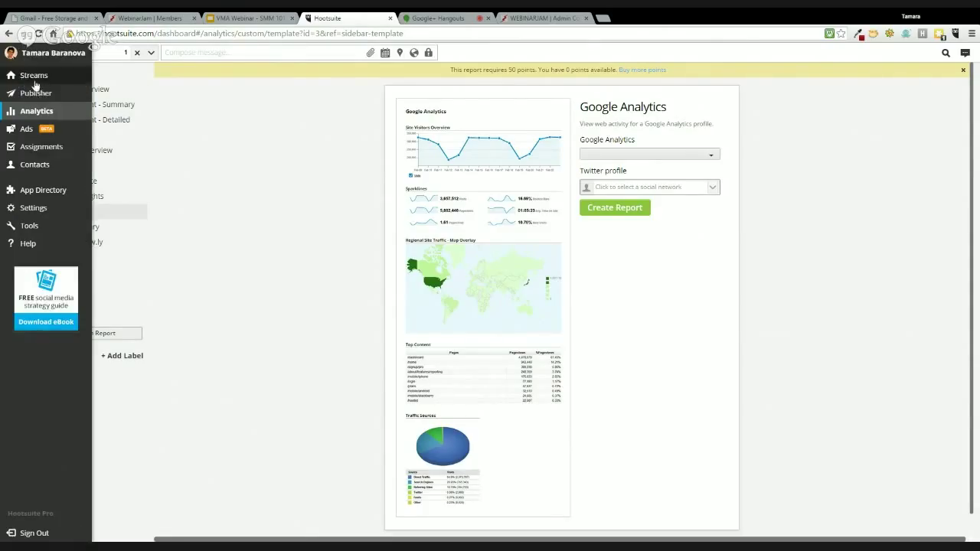
Open the message composer for a new message from the preselected Twitter profile
click(213, 53)
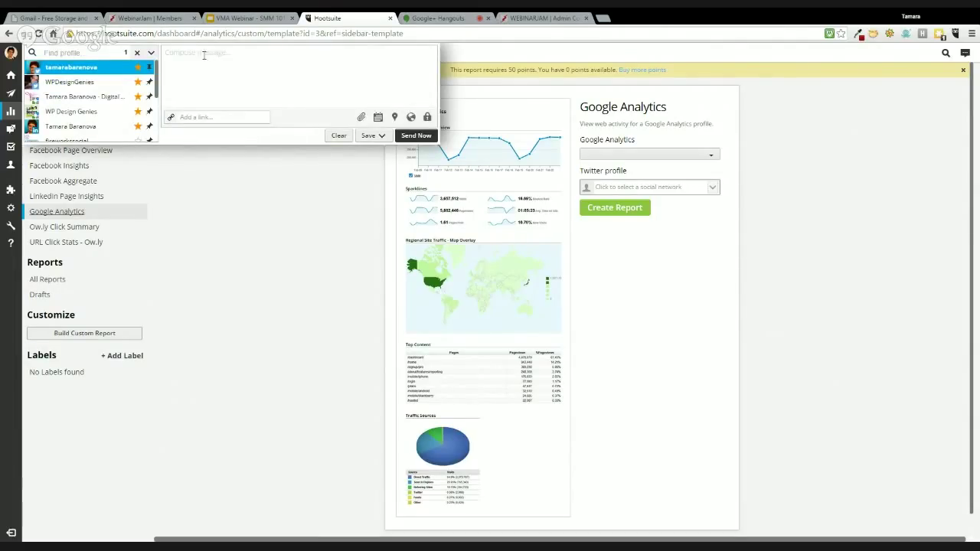
click(193, 55)
mouse_move(86, 98)
Open the account owner's website in a new browser tab and copy the title of the first of the latest posts
click(604, 17)
text(www.tamarabaranova.com)
key(Return)
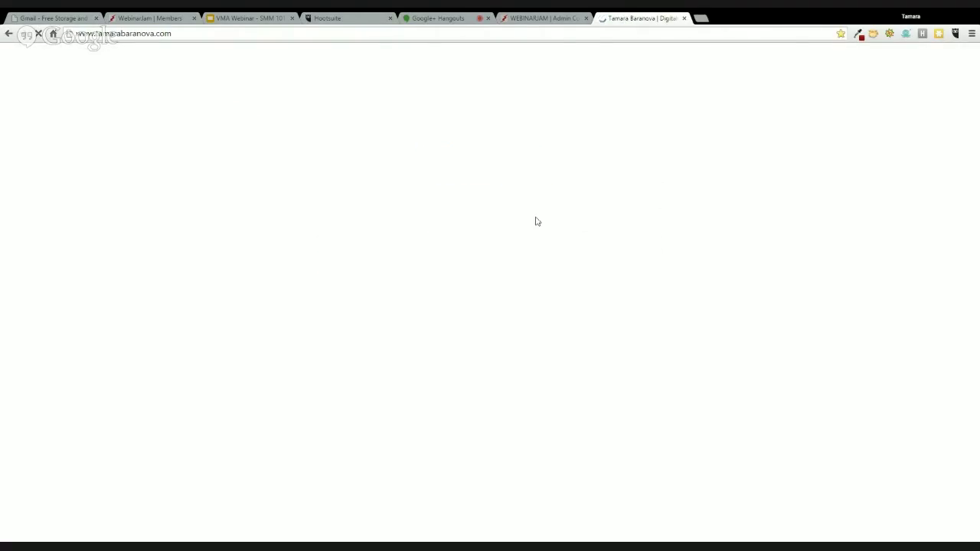
scroll(534, 221, down, 4)
scroll(501, 301, down, 5)
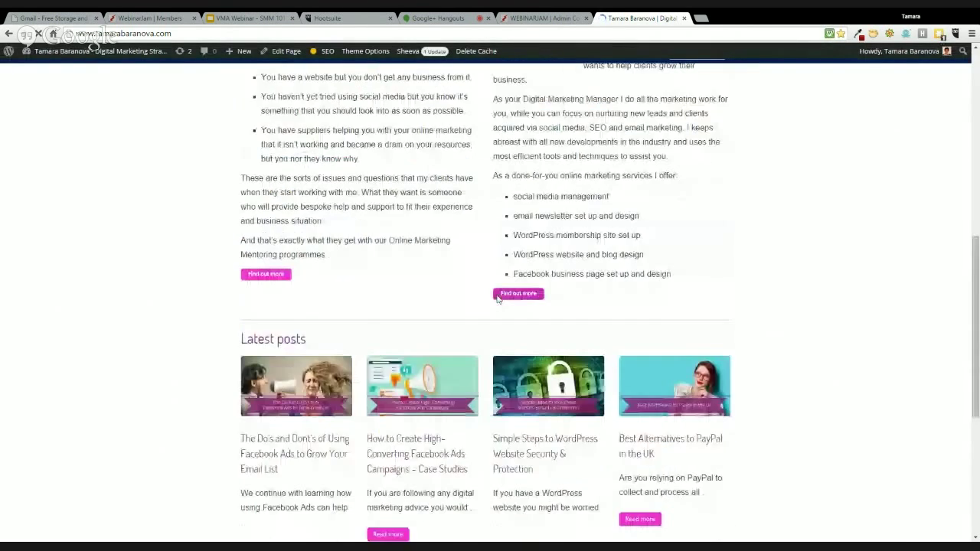
drag(282, 320, 242, 289)
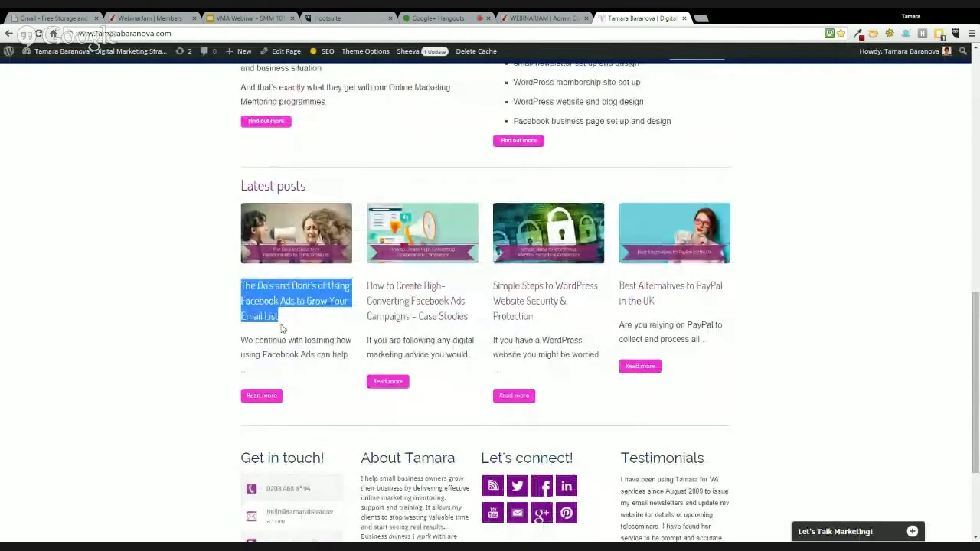
Switch back to Hootsuite and paste the copied post title with its "See more at" link into the new message
click(252, 16)
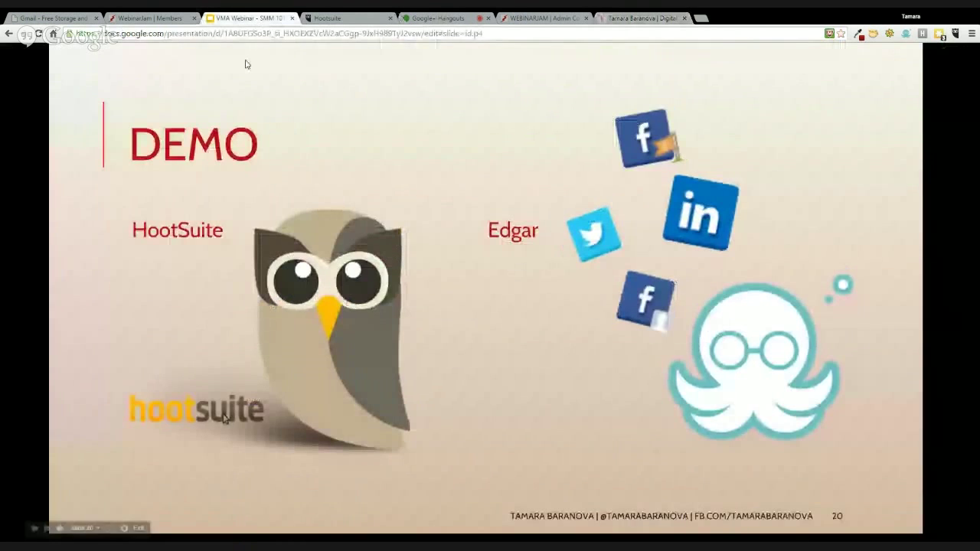
click(327, 18)
text(The Do's and Don't of Using Facebook Ads to Grow Your Email List - See more at: http://www.tamarabaranova.com/#sthash.LOpfFm2W.dpuf)
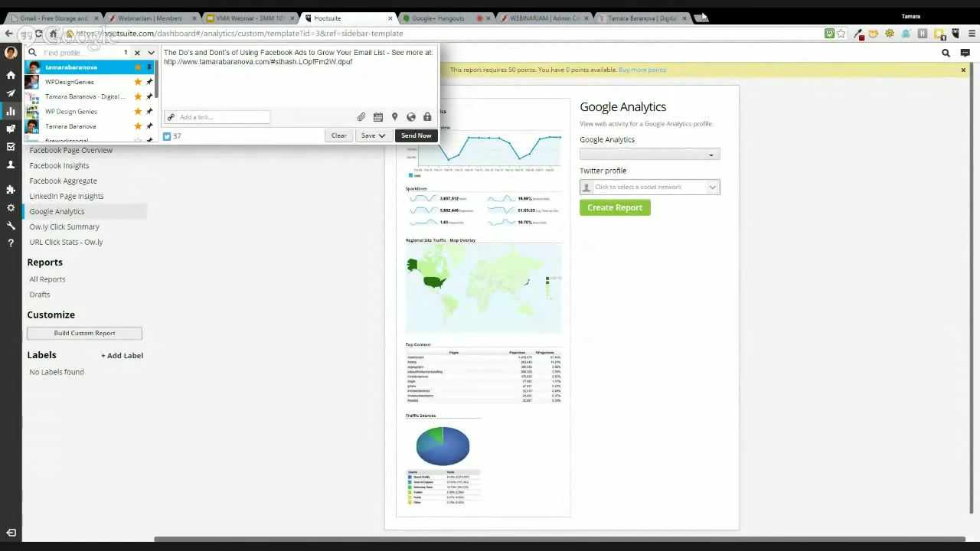
Copy the website's address from its browser tab, and replace the message's "See more at" ending and long link with "More at"
click(640, 18)
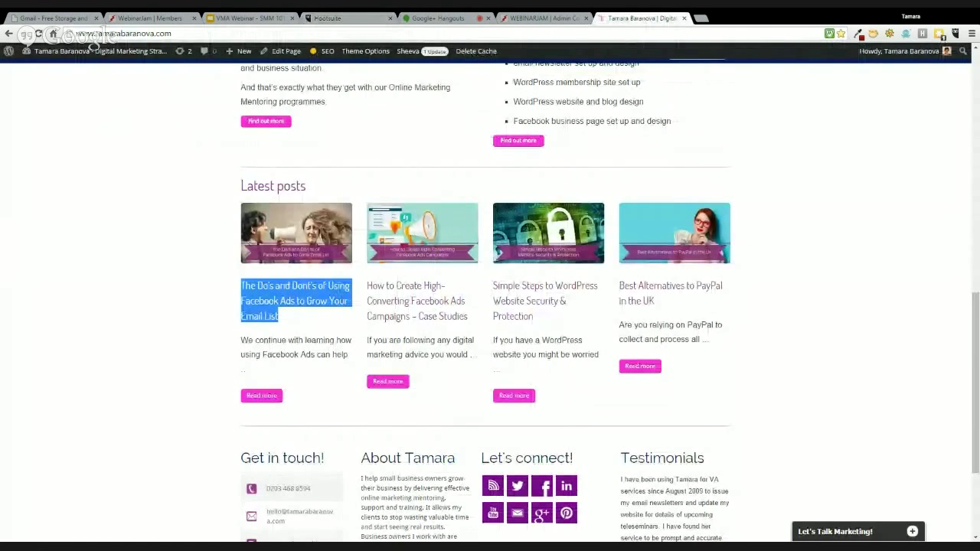
click(328, 18)
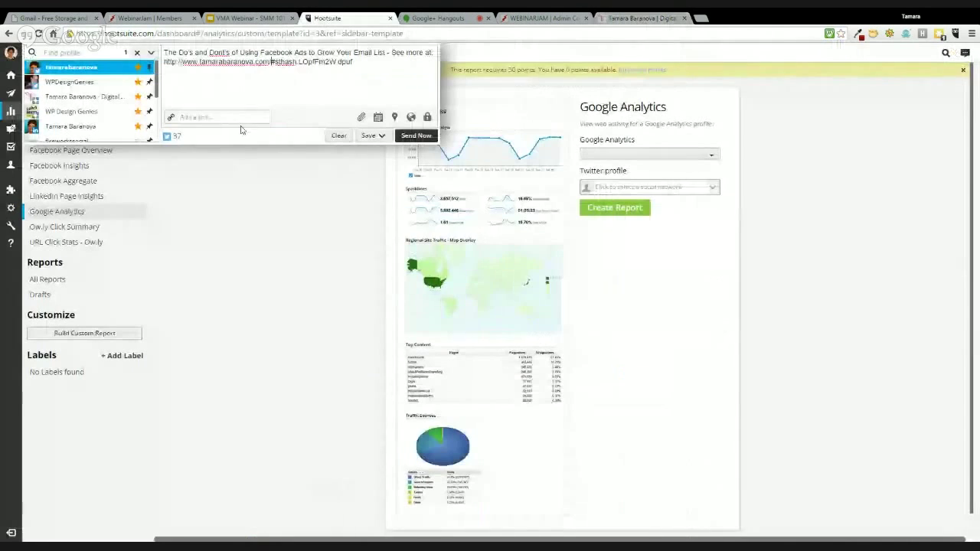
drag(352, 61, 388, 52)
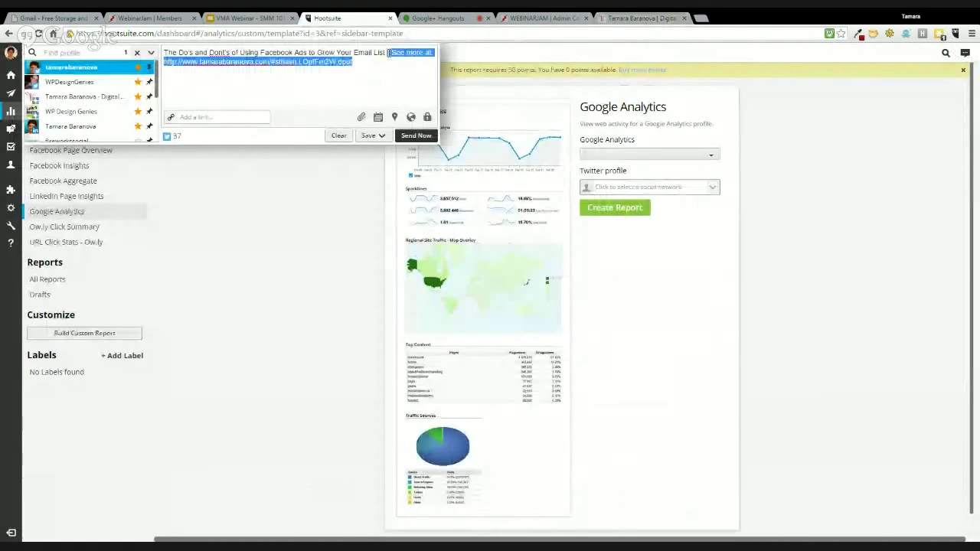
key(BackSpace)
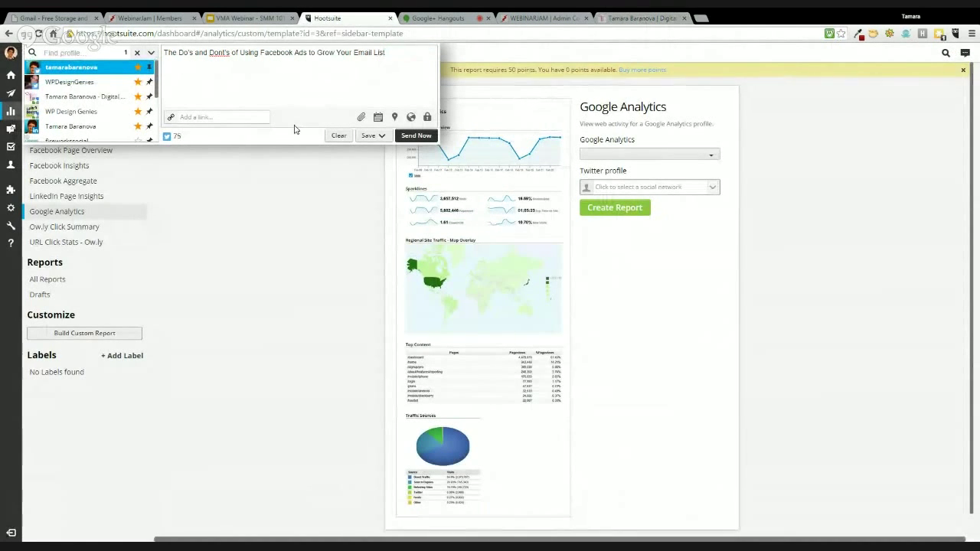
text(More at)
Add the copied website address to the message as a shortened link
click(230, 121)
key(ctrl+v)
click(306, 118)
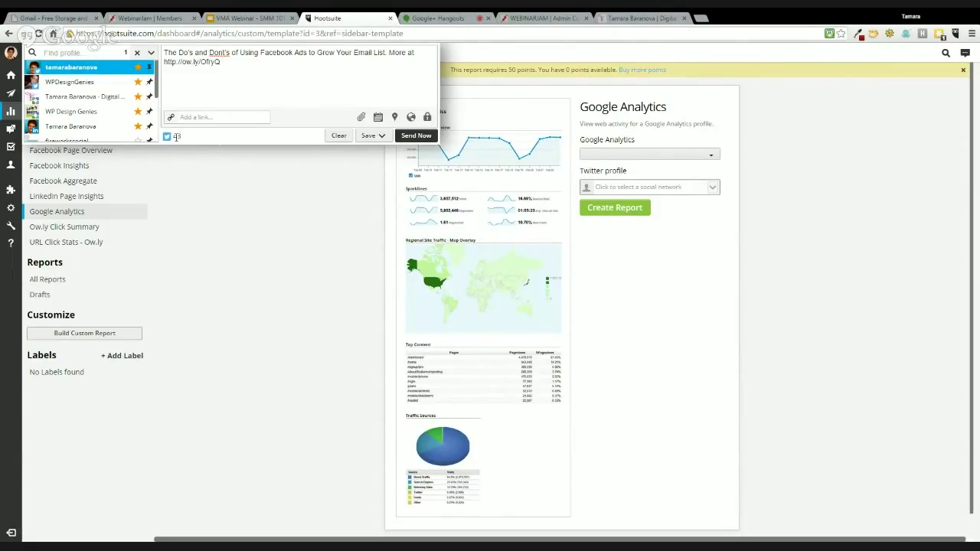
Insert the question "Which mistake have you made?" before "More at" in the message
click(390, 53)
text(Which mistake)
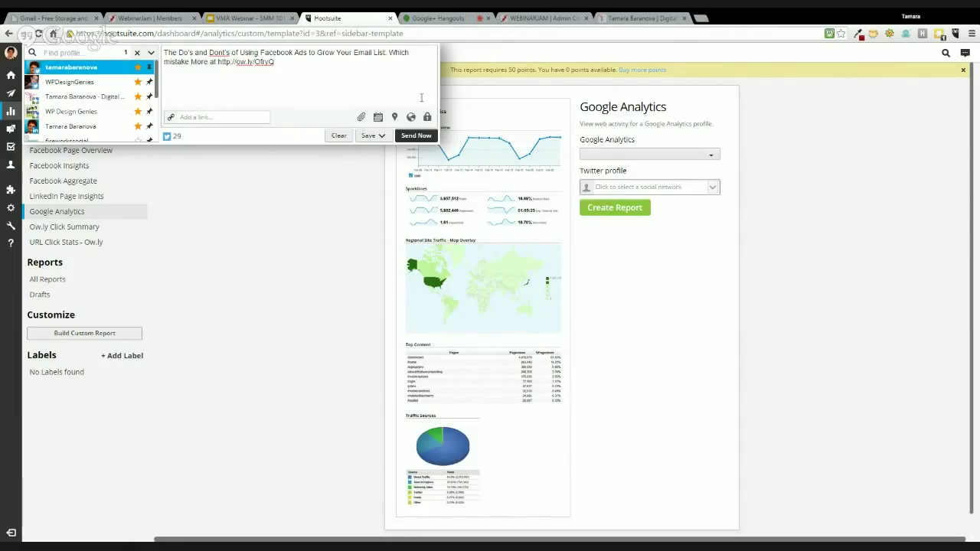
text(have you made?)
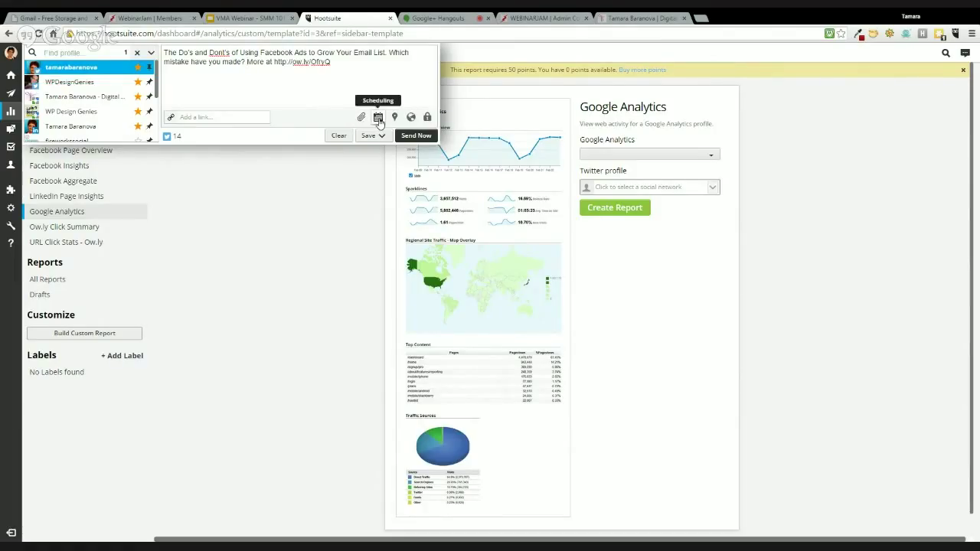
Schedule the message for 15 June 2015, choosing a different hour for sending it
click(378, 119)
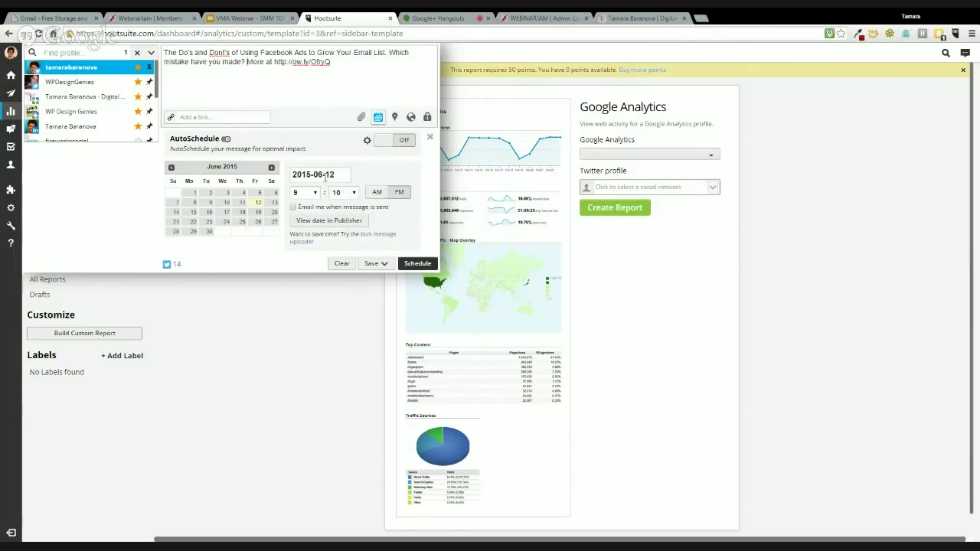
click(193, 213)
click(305, 194)
click(309, 263)
click(416, 263)
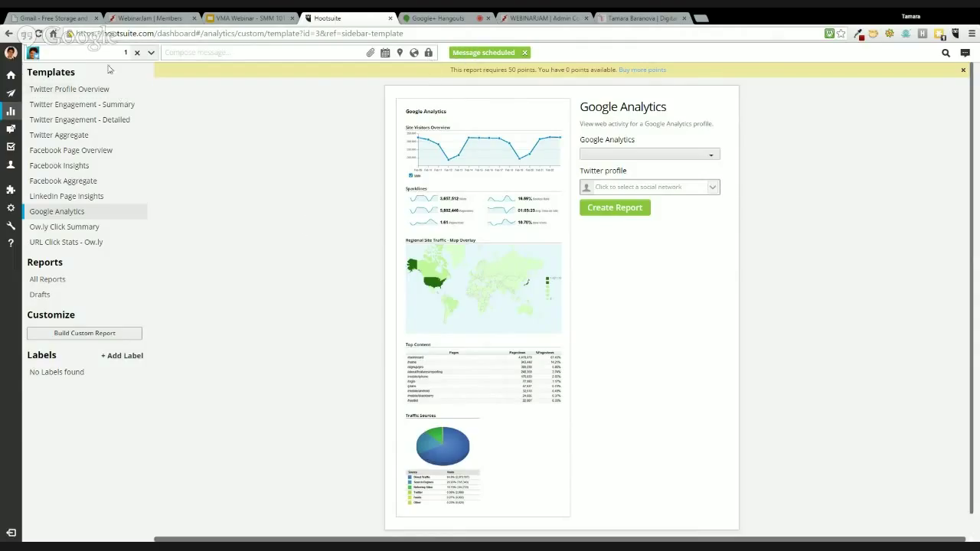
Open the account's profile page to view its organizations and social networks
mouse_move(12, 97)
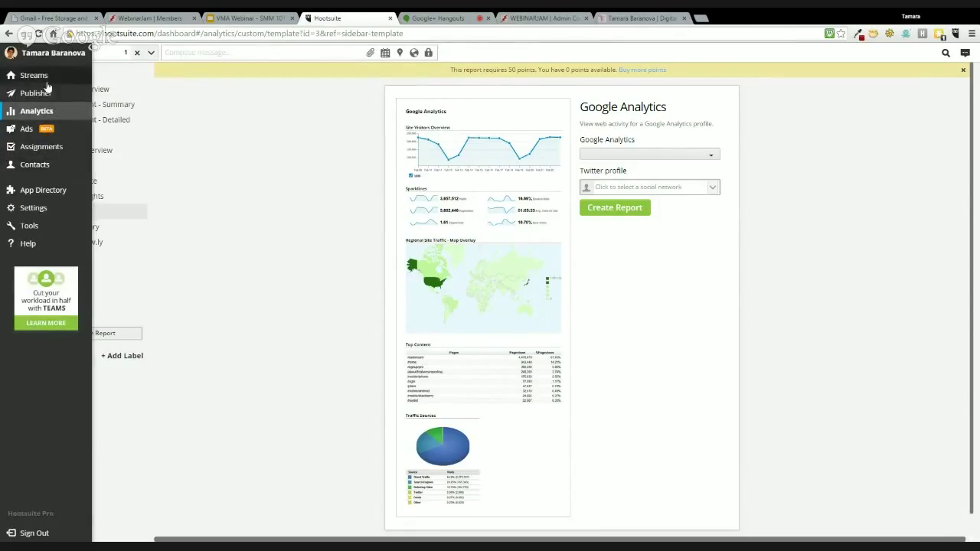
click(52, 53)
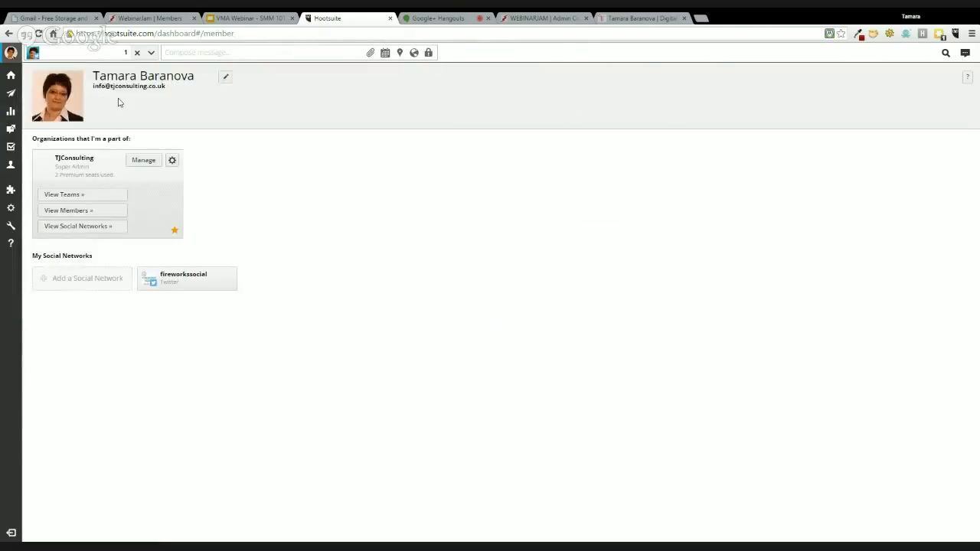
Open the TJConsulting organization's social networks and examine the profile settings of the TJConsulting Media Ltd. LinkedIn company page
mouse_move(10, 57)
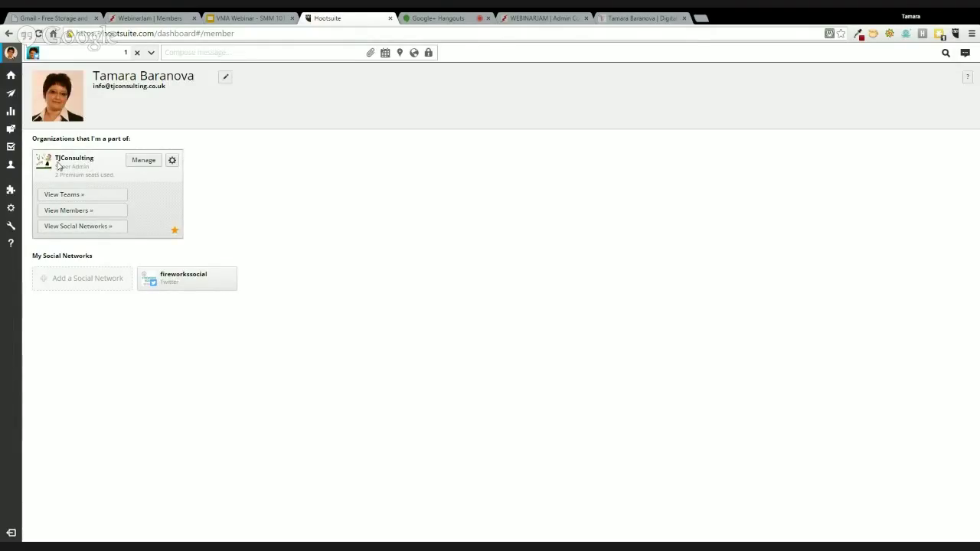
click(86, 225)
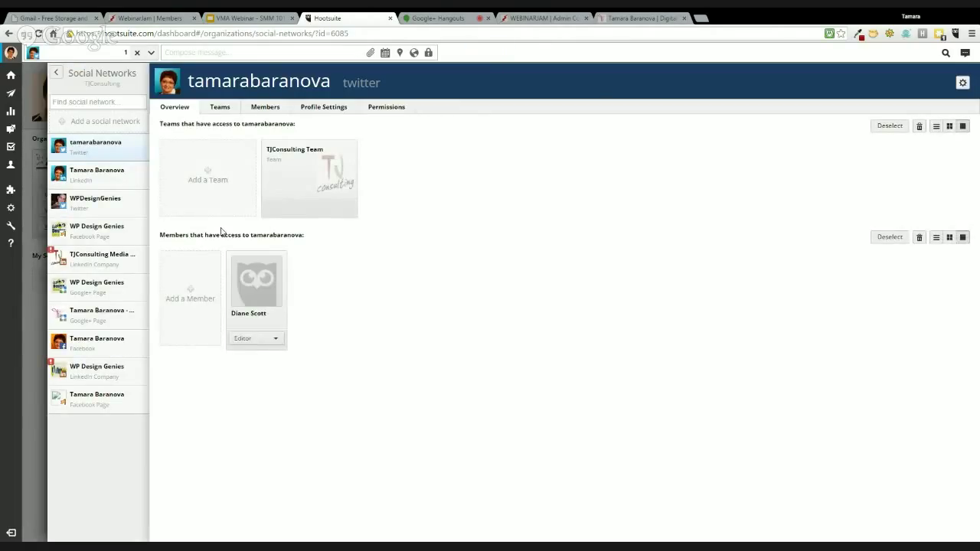
click(108, 262)
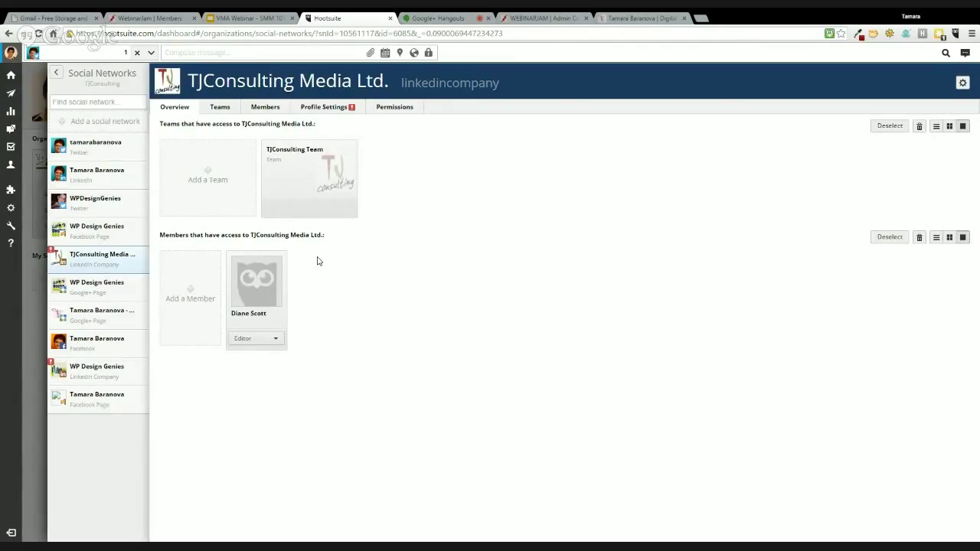
click(325, 108)
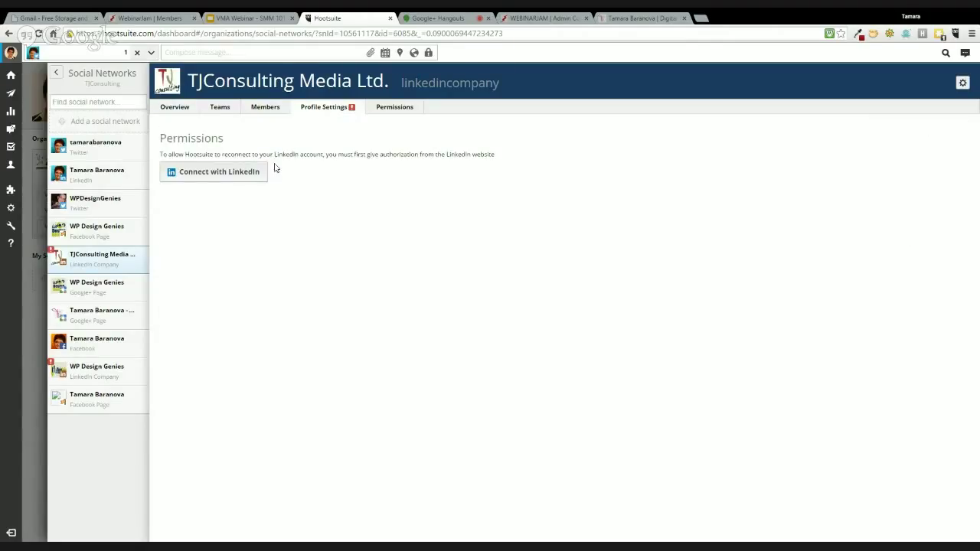
click(231, 171)
click(57, 75)
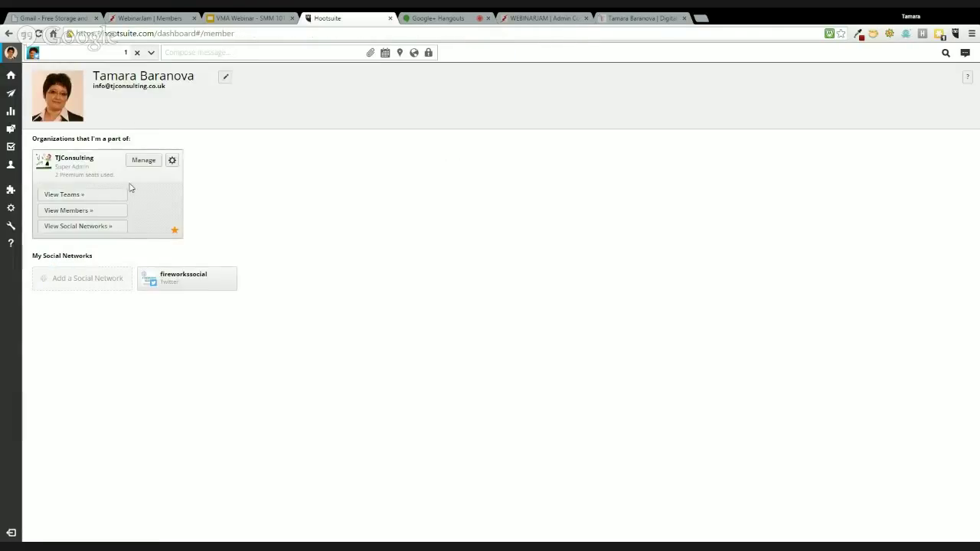
Open the organization's teams and review the members and permissions of the TJConsulting Team
click(100, 196)
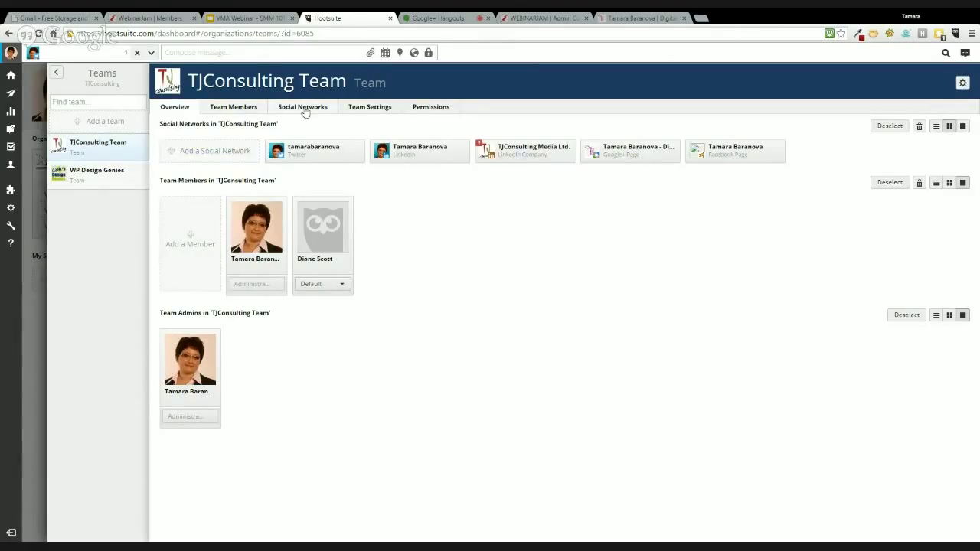
click(236, 109)
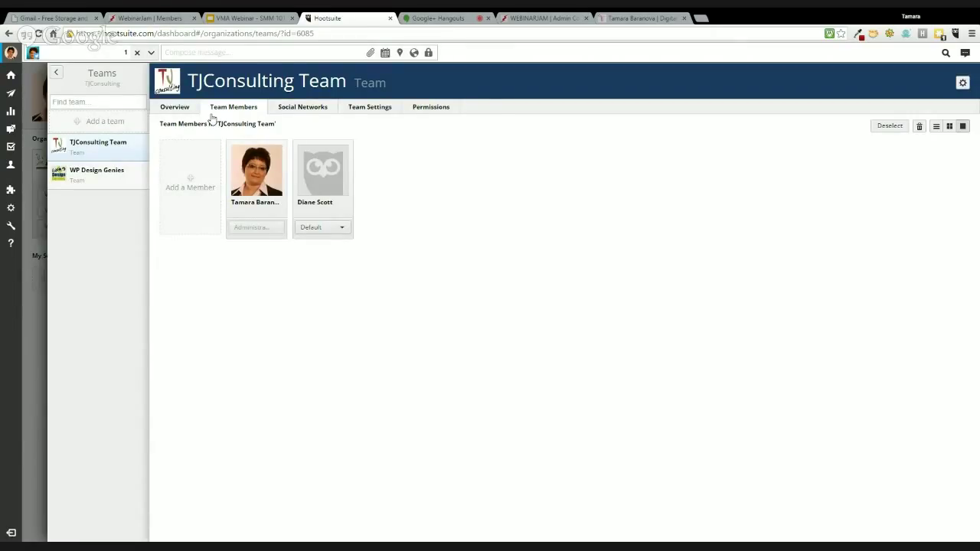
click(439, 112)
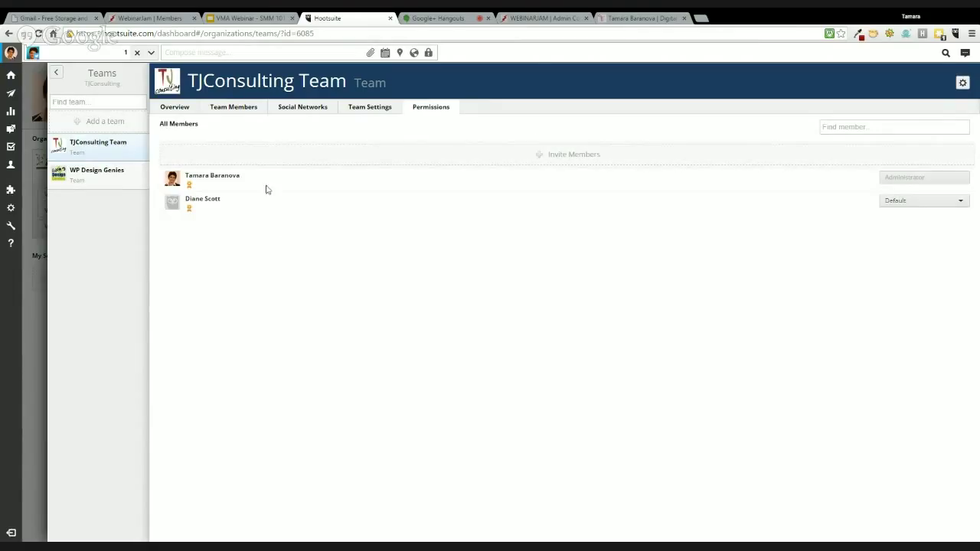
click(55, 74)
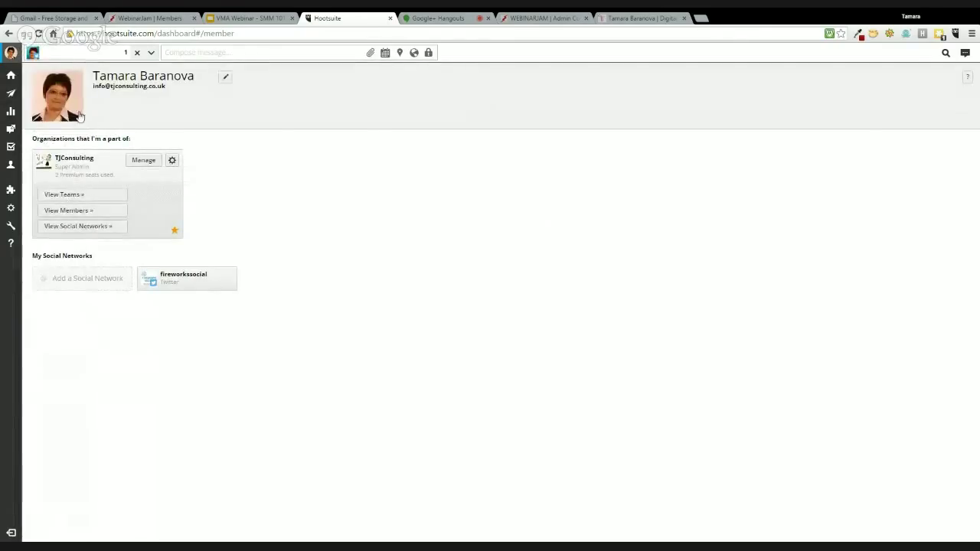
click(136, 52)
click(350, 222)
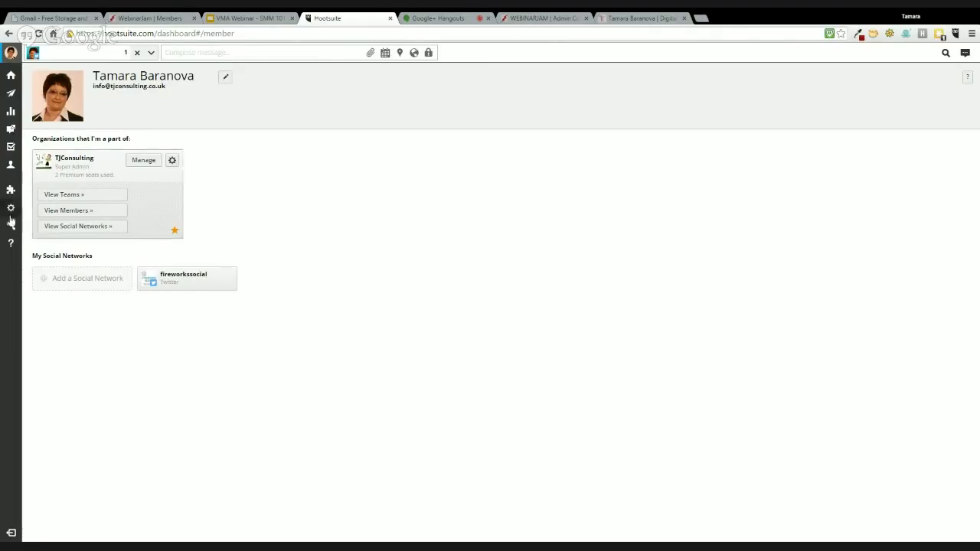
Turn off the AllFacebook feed in TJConsulting's RSS/Atom feed settings
mouse_move(10, 209)
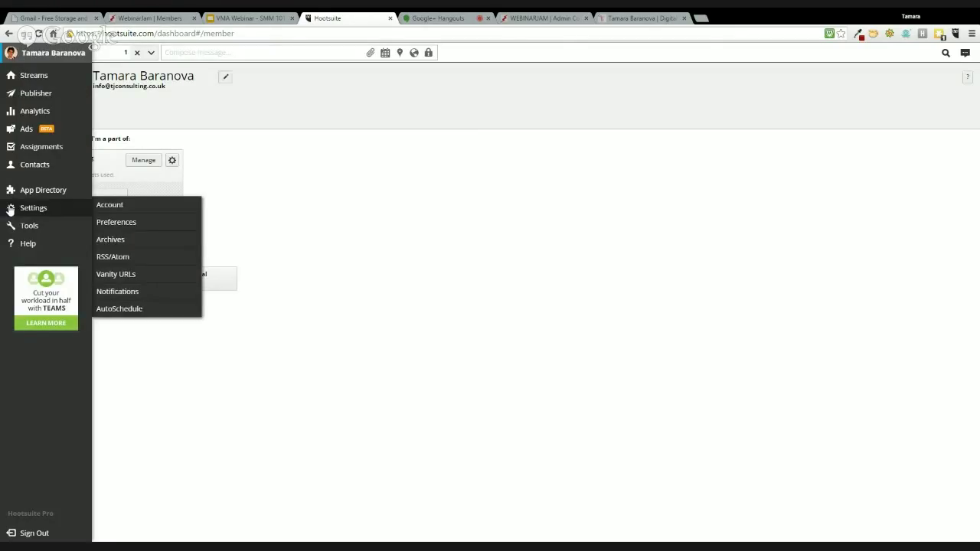
click(122, 259)
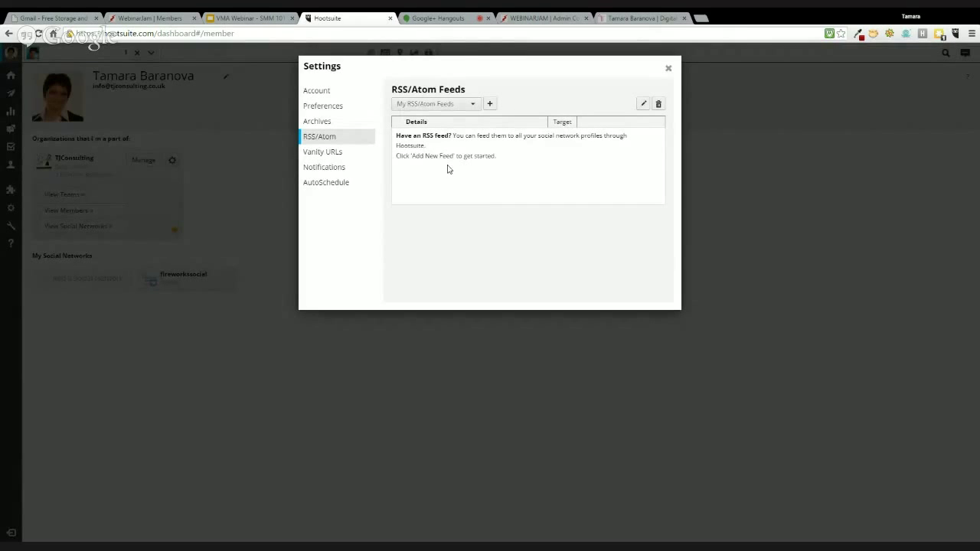
click(453, 104)
click(429, 142)
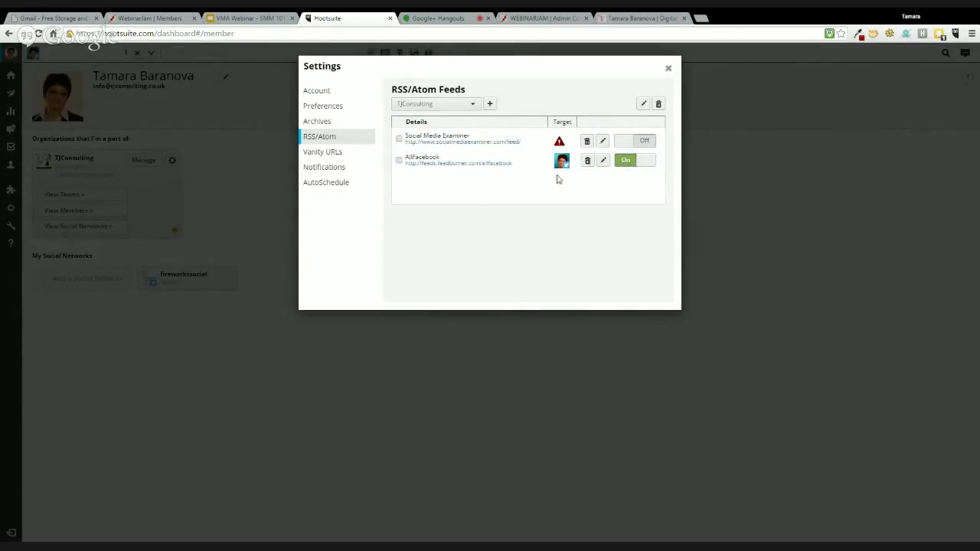
click(630, 160)
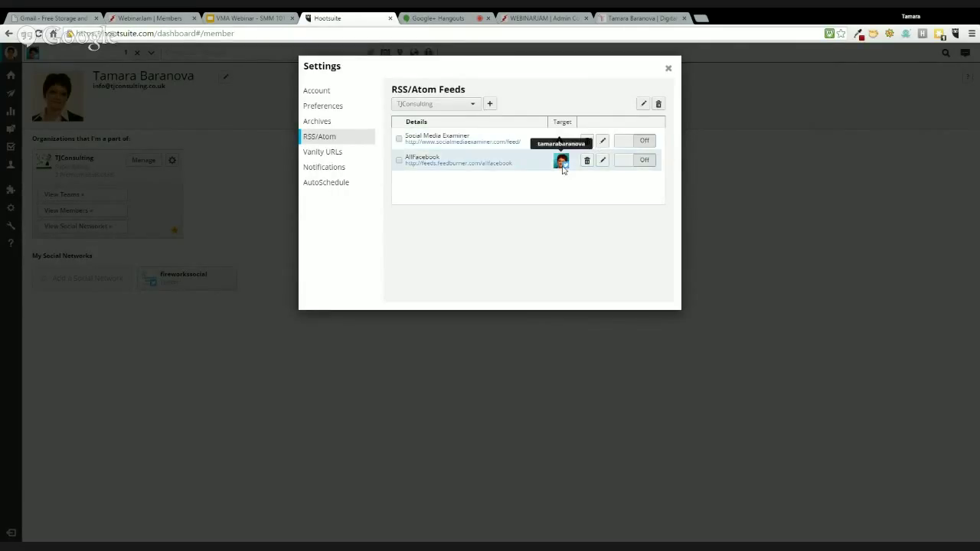
Examine the AllFacebook feed's editing options, including target network, checking interval and posts per update, and leave without saving
mouse_move(561, 141)
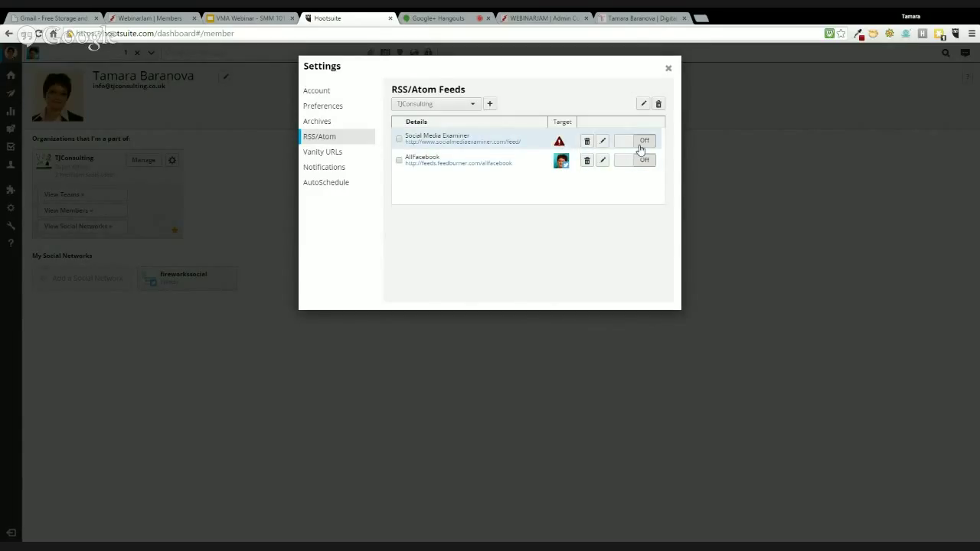
click(603, 161)
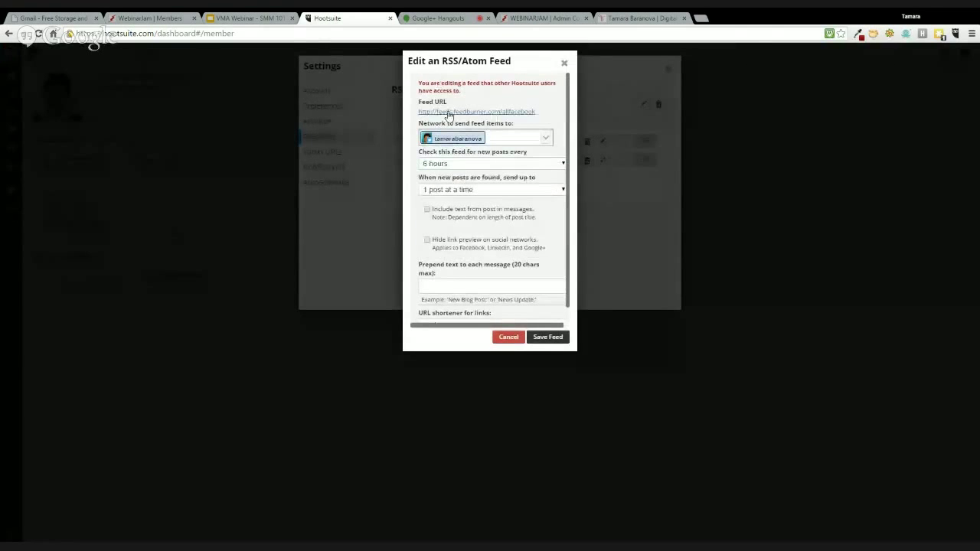
click(447, 143)
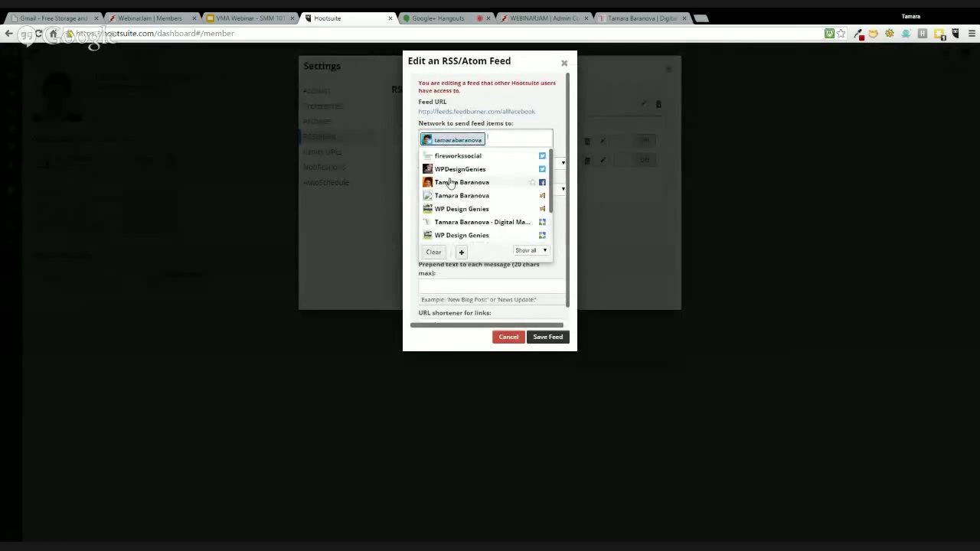
click(406, 156)
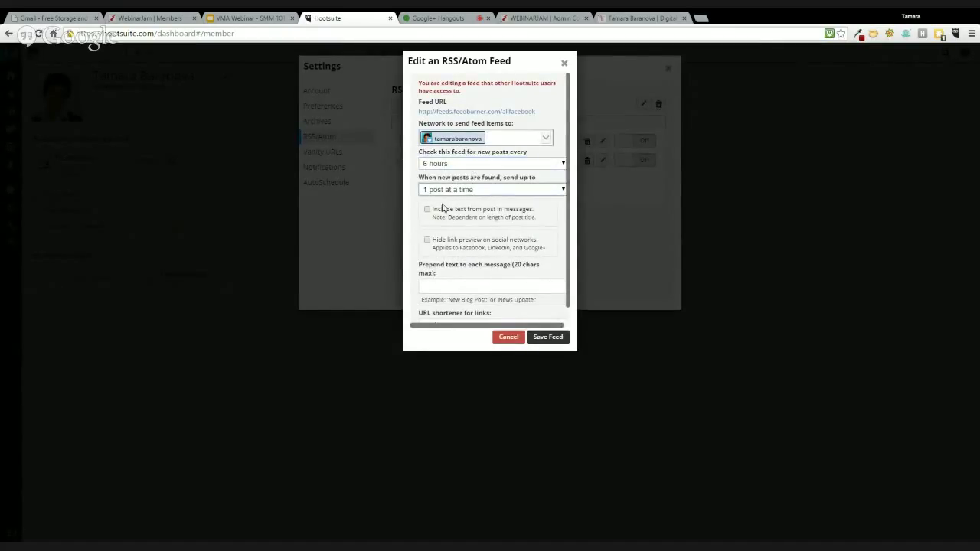
scroll(477, 247, down, 1)
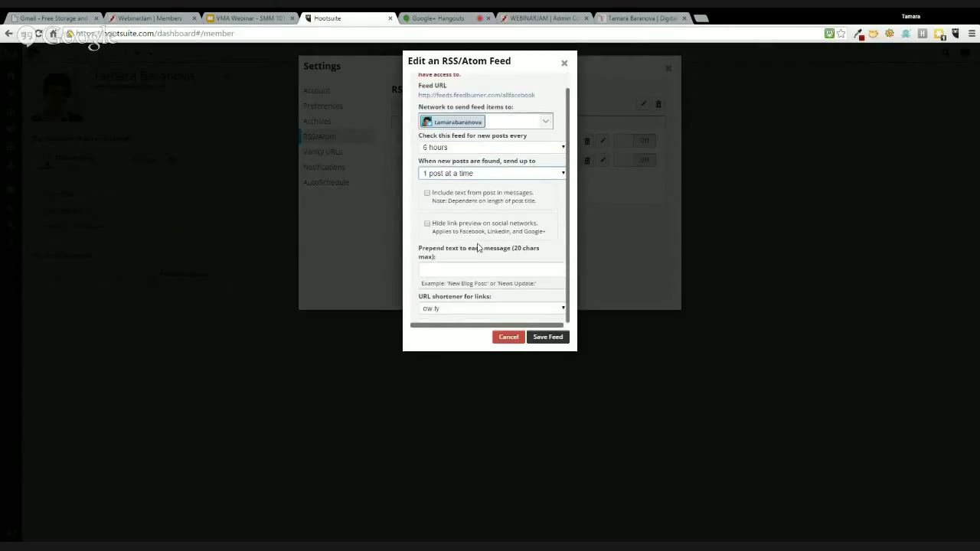
click(509, 338)
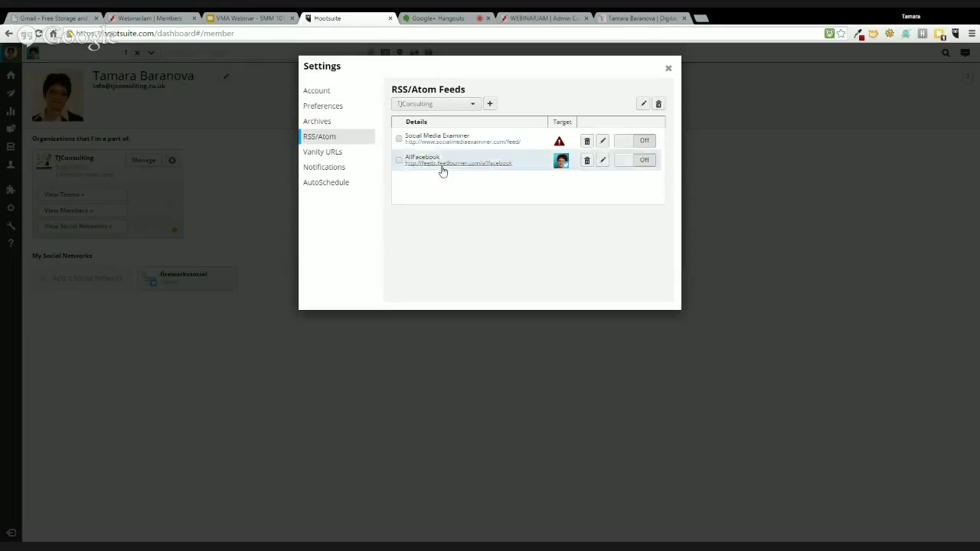
Review the general, alert and email options in the notification settings and close the settings
click(340, 169)
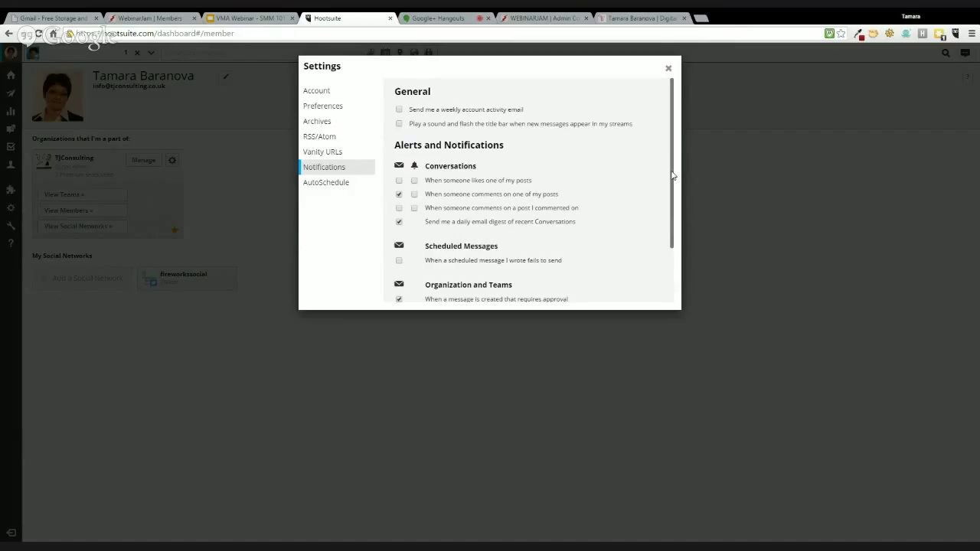
drag(672, 175, 666, 111)
drag(673, 168, 675, 228)
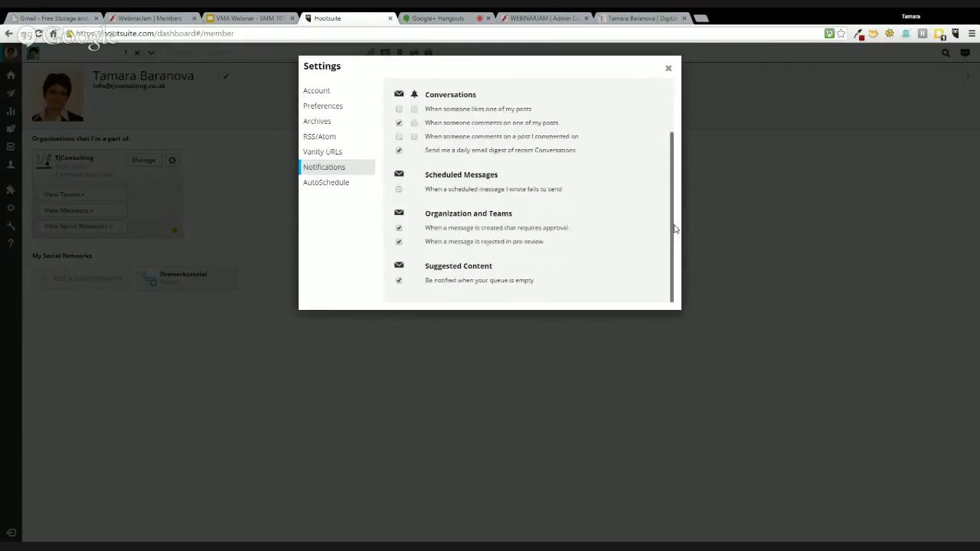
click(668, 68)
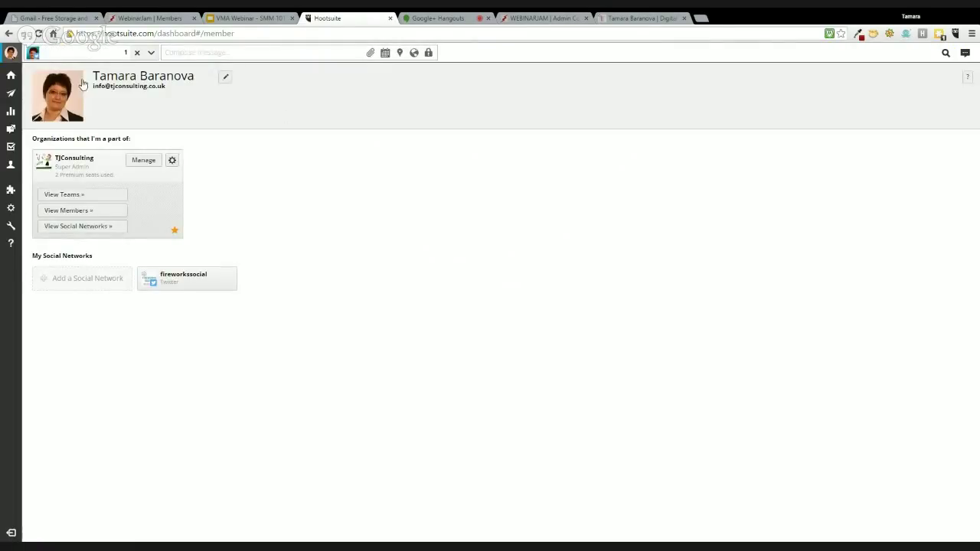
Return to the streams and browse posts in the BSchool, Peterborough contacts and WIBN contacts streams of TW: Prospects
mouse_move(11, 79)
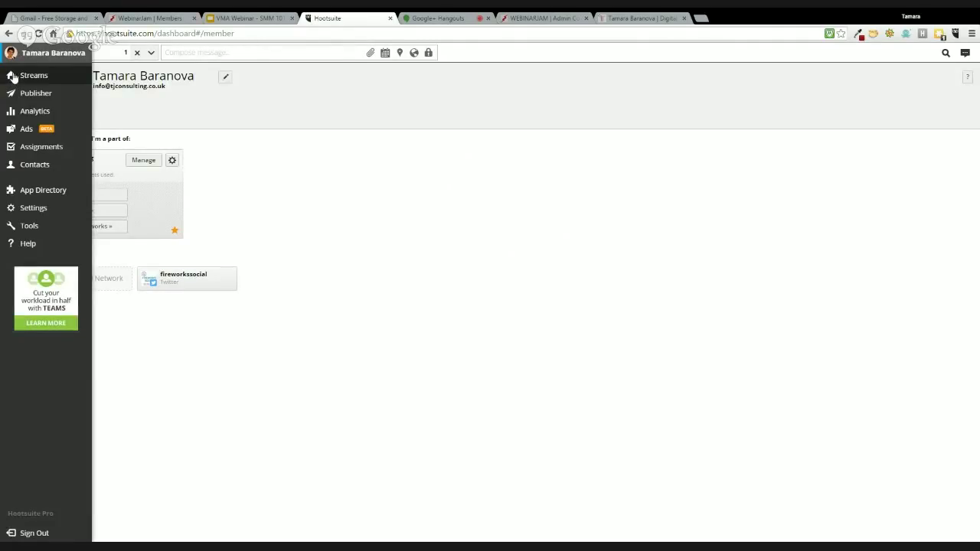
click(13, 76)
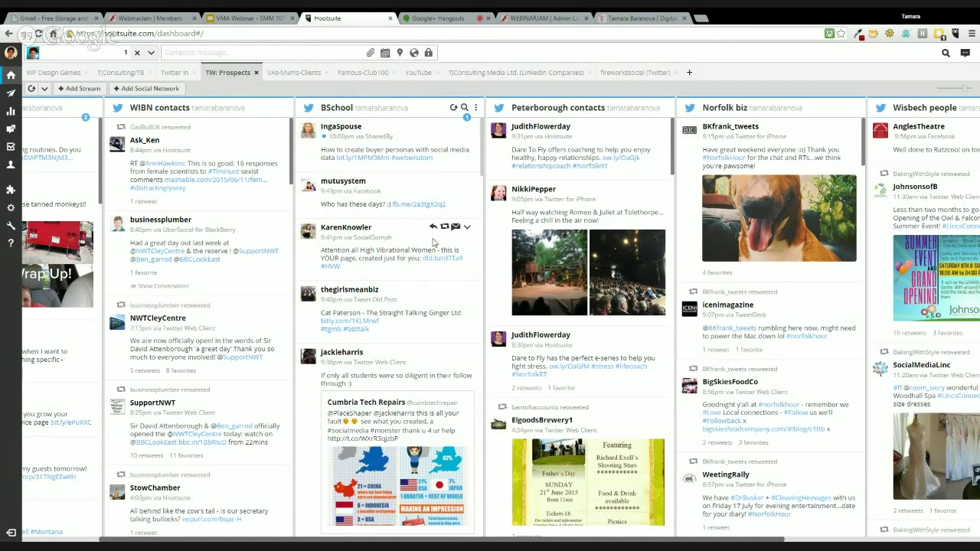
scroll(420, 242, down, 3)
scroll(420, 242, down, 4)
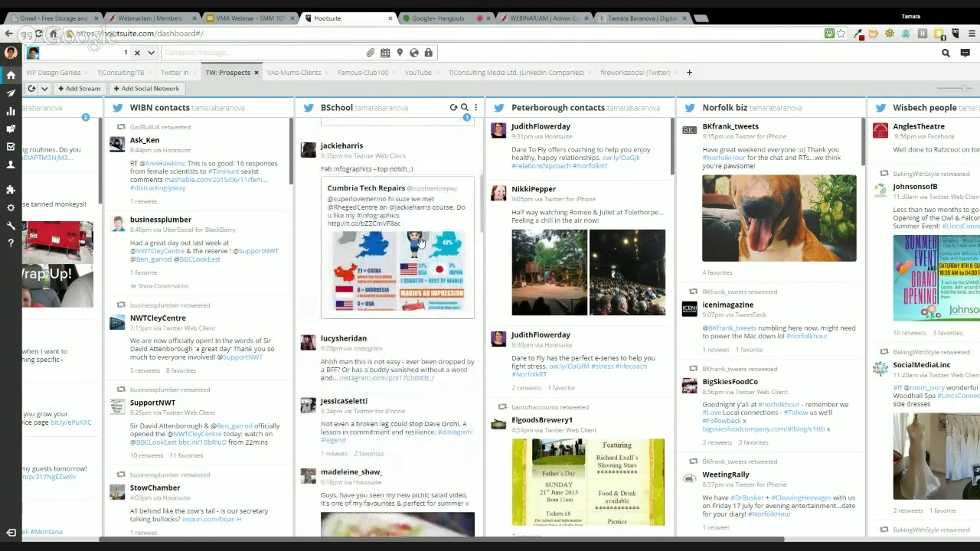
scroll(419, 241, down, 1)
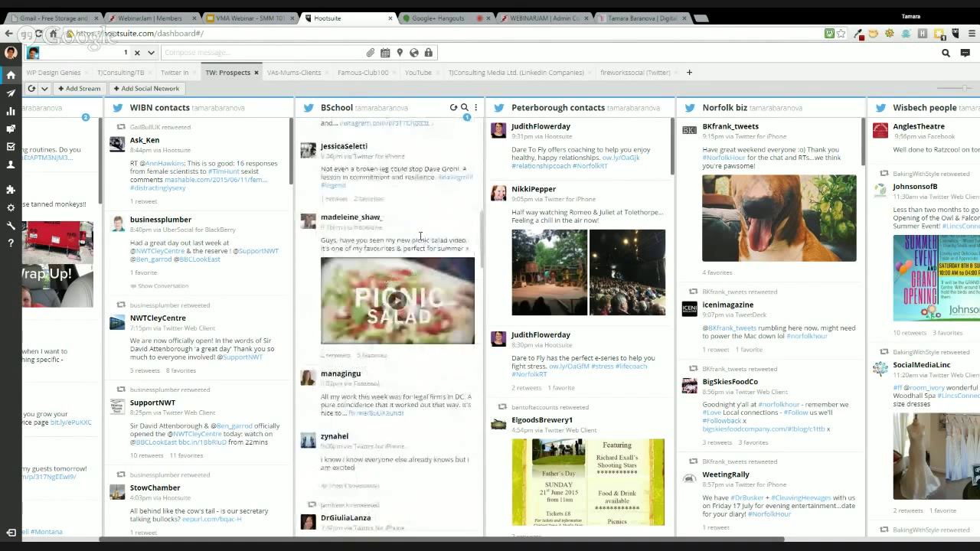
scroll(420, 236, down, 1)
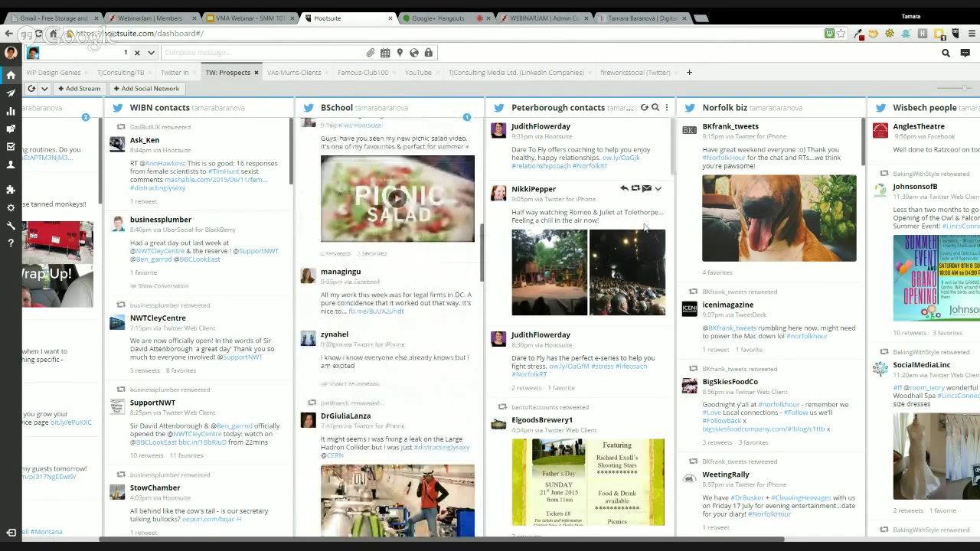
scroll(641, 220, down, 3)
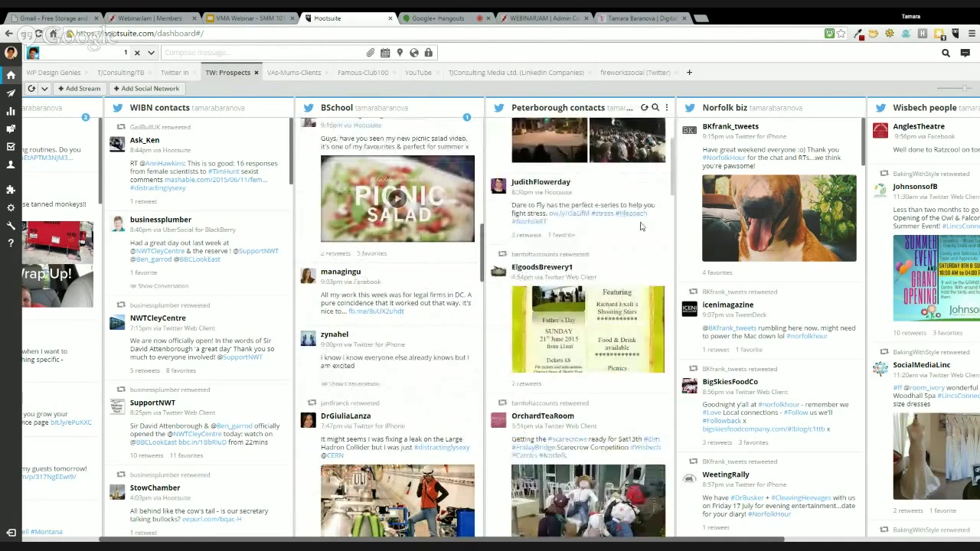
scroll(642, 227, down, 3)
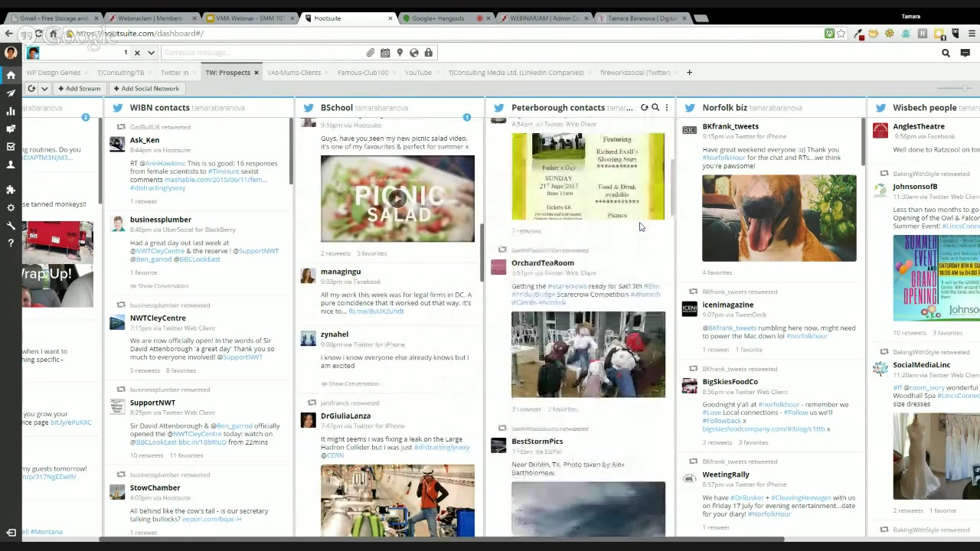
scroll(654, 312, down, 3)
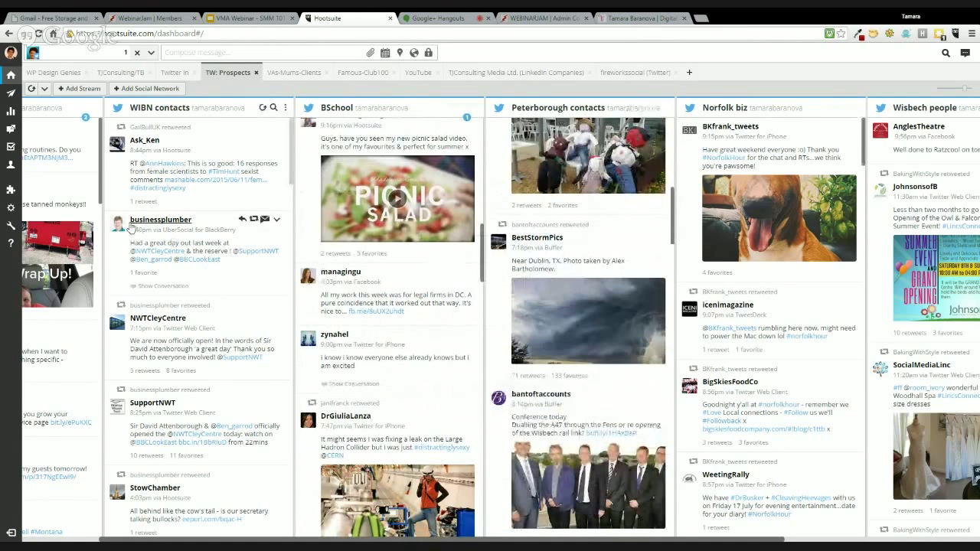
scroll(248, 262, down, 5)
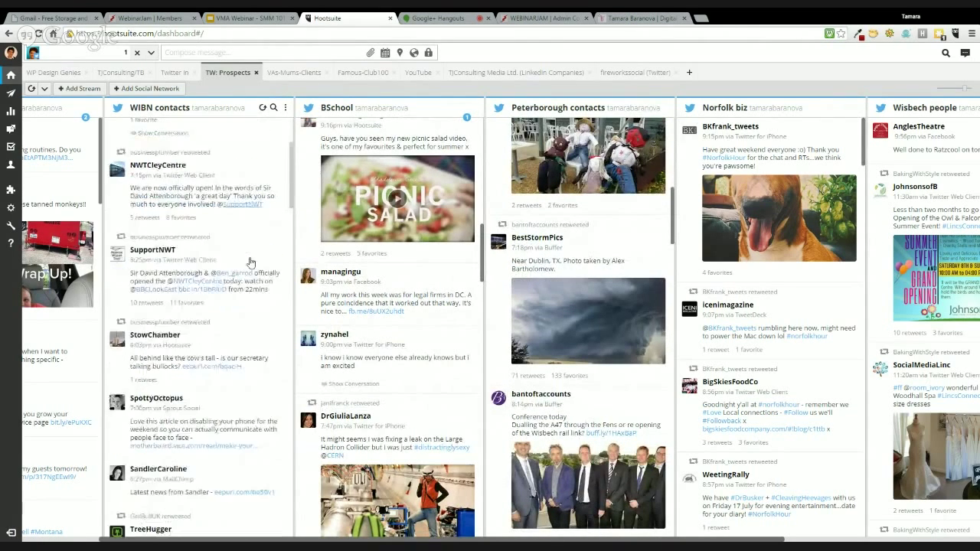
scroll(249, 260, down, 4)
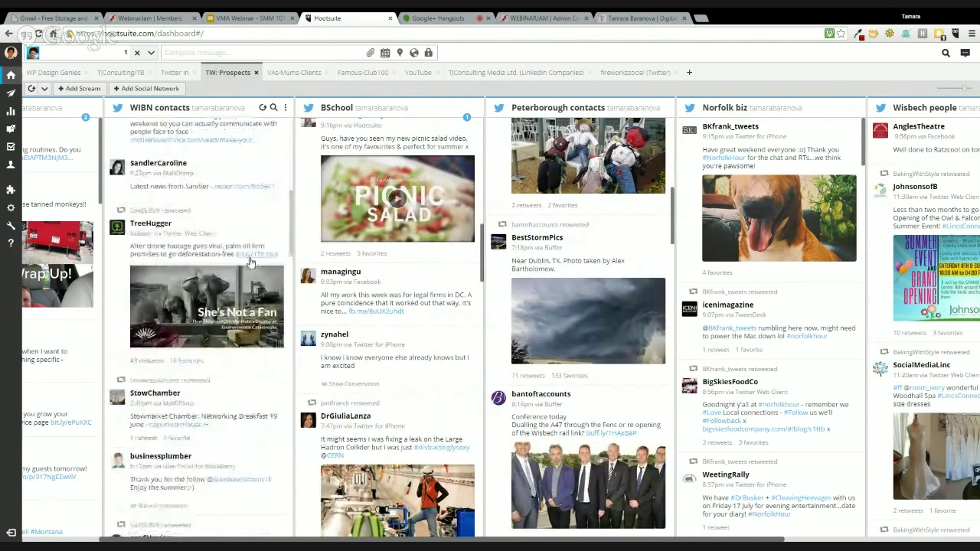
scroll(248, 262, down, 12)
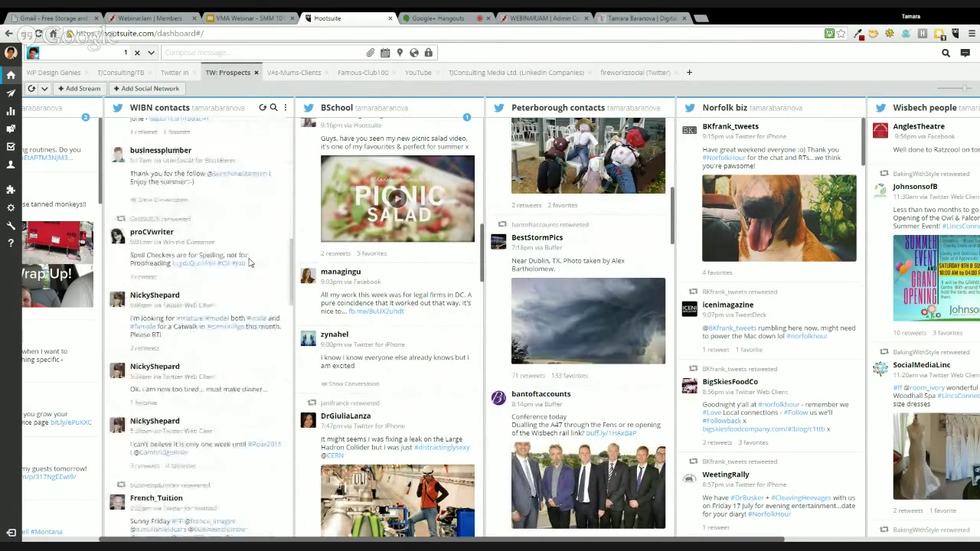
scroll(248, 262, down, 10)
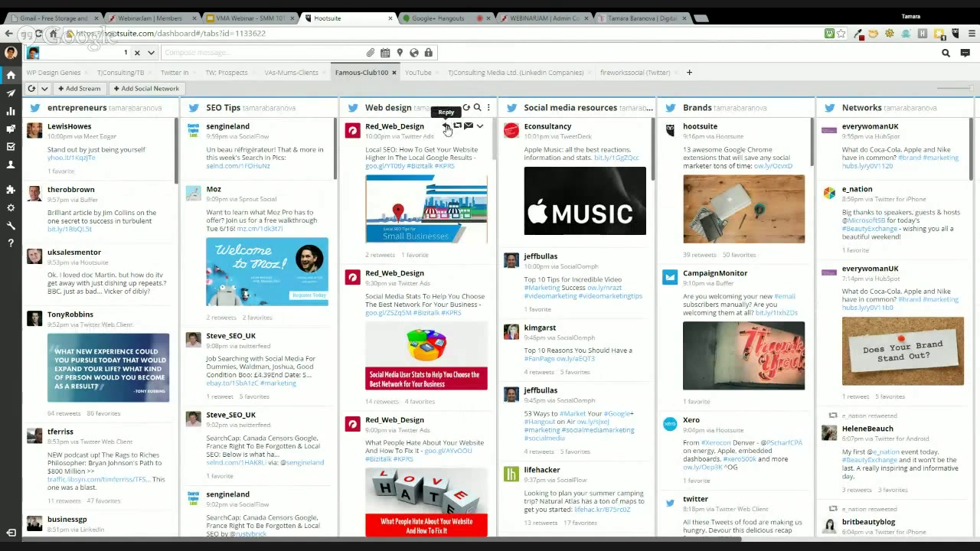
Start a reply to Red_Web_Design's Local SEO tweet, replace it with a retweet draft of the same tweet, and leave the draft unsent
click(446, 128)
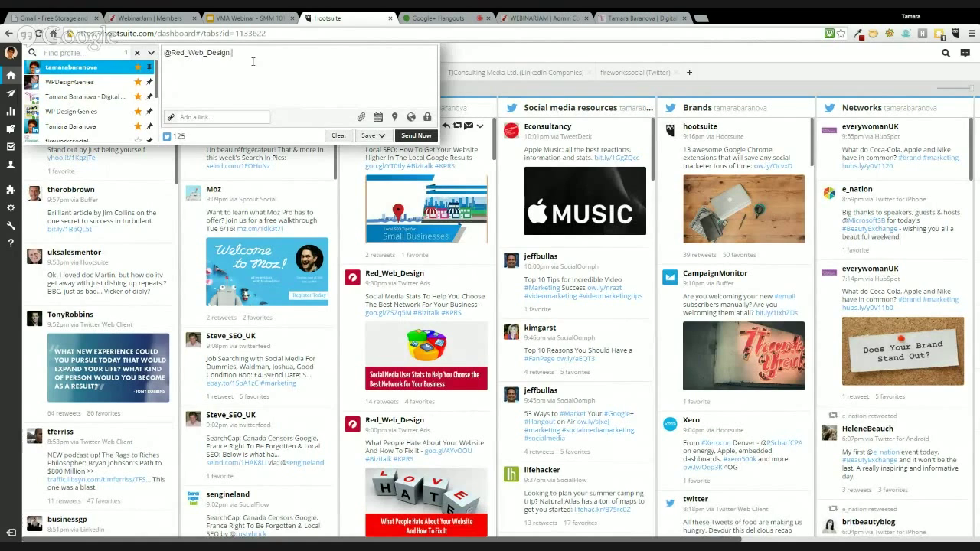
click(475, 83)
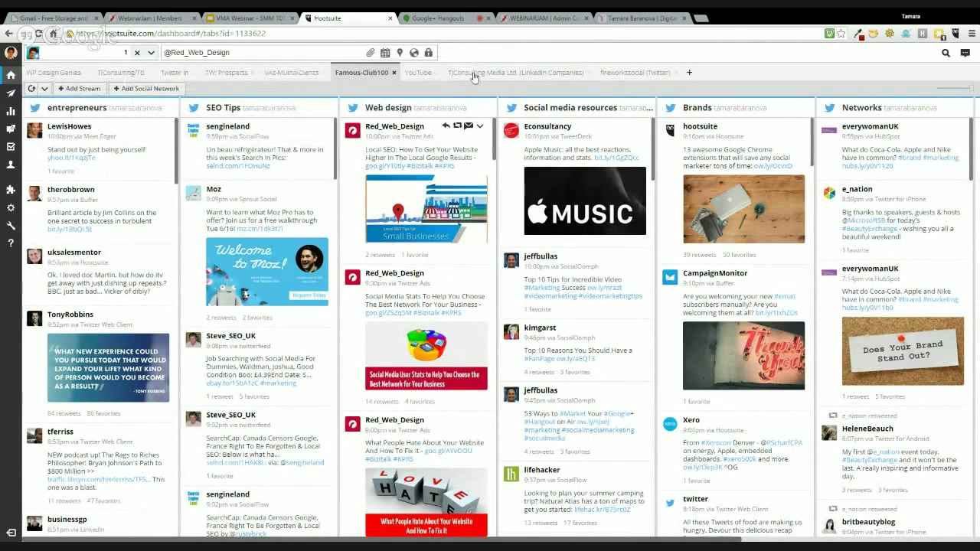
click(458, 126)
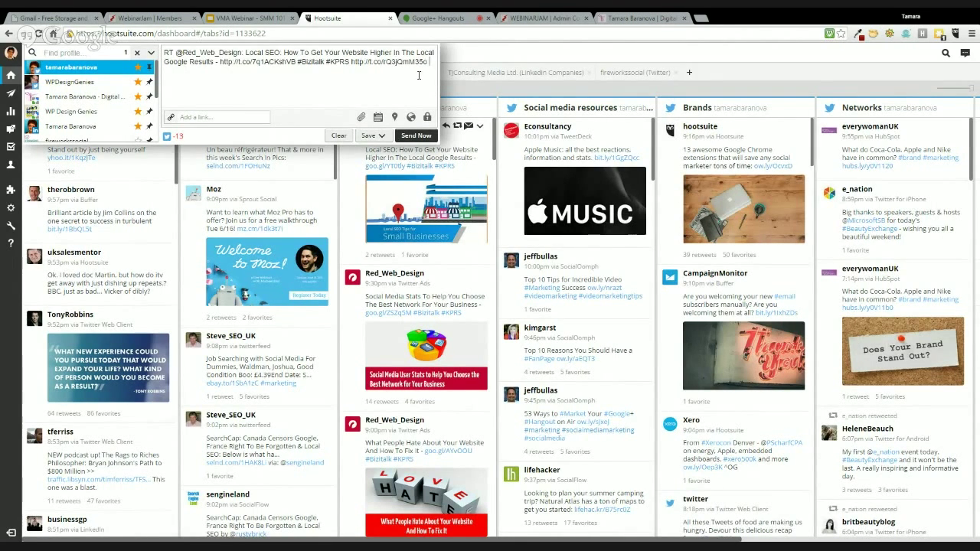
click(478, 91)
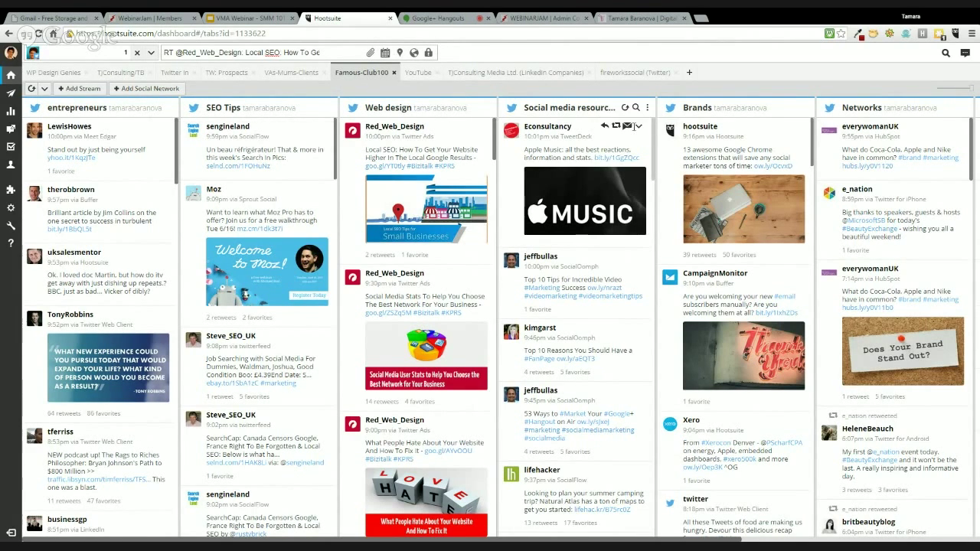
Examine the additional actions for Econsultancy's Apple Music tweet and the search option of the Social media resources stream, closing both
click(639, 128)
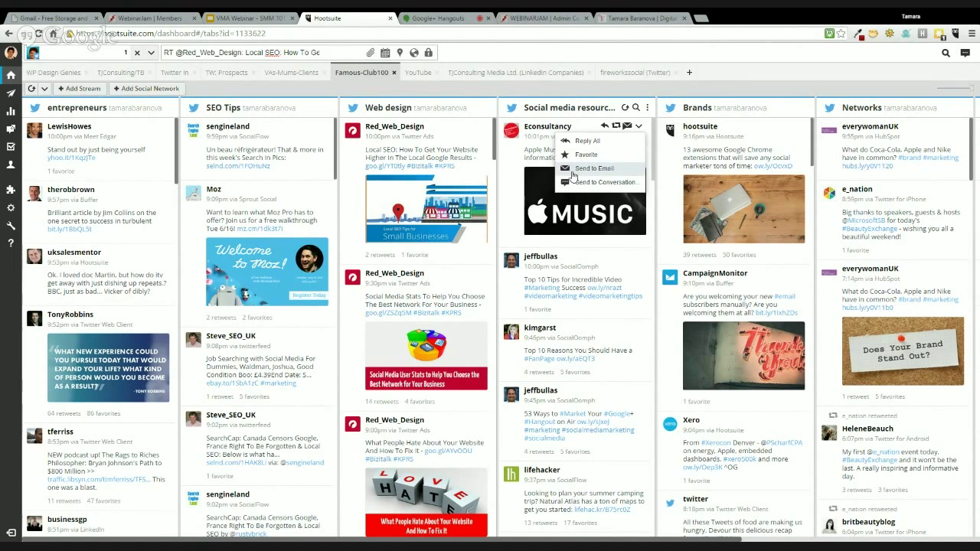
click(634, 130)
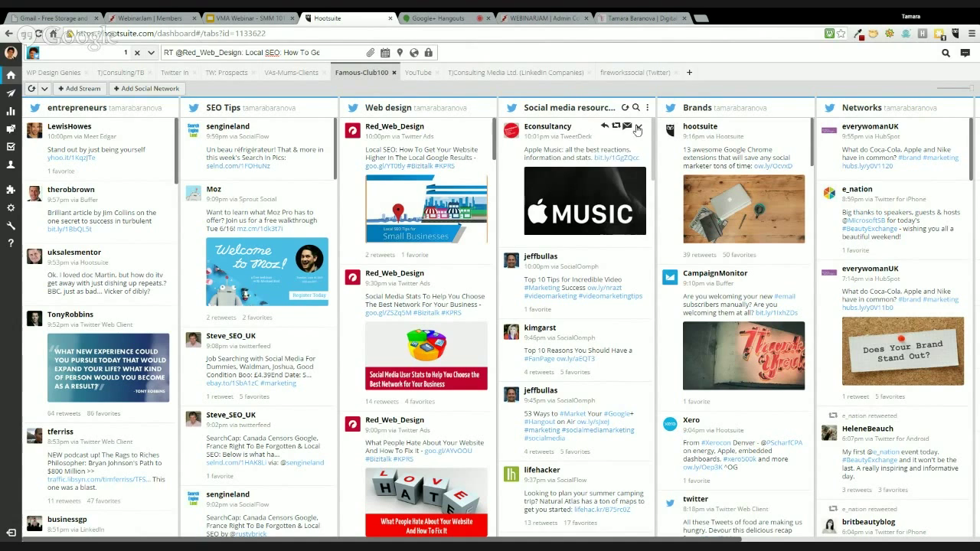
click(637, 130)
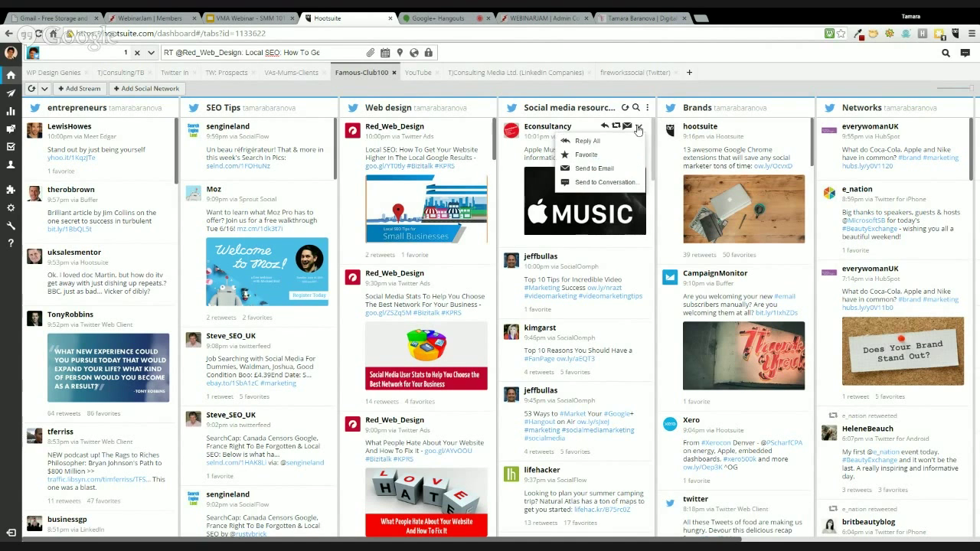
click(581, 171)
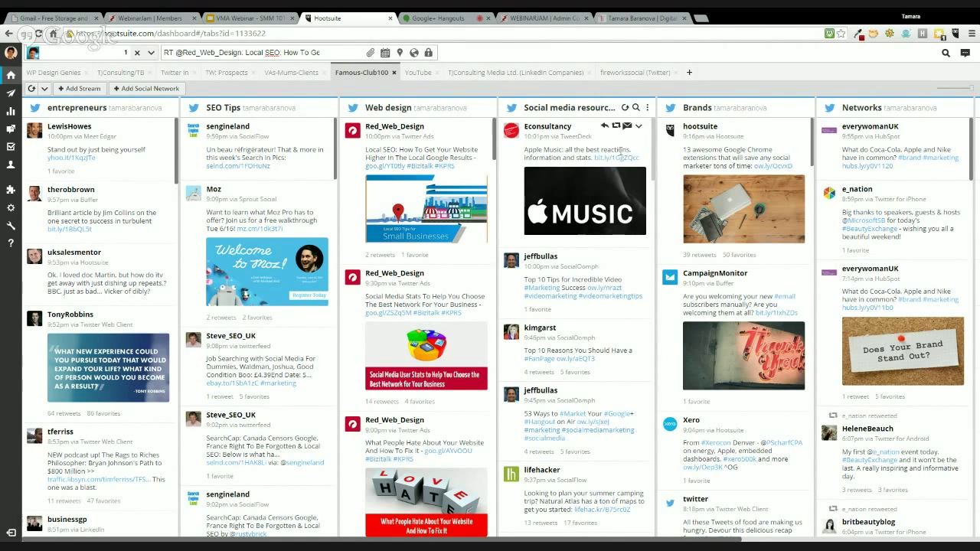
click(635, 108)
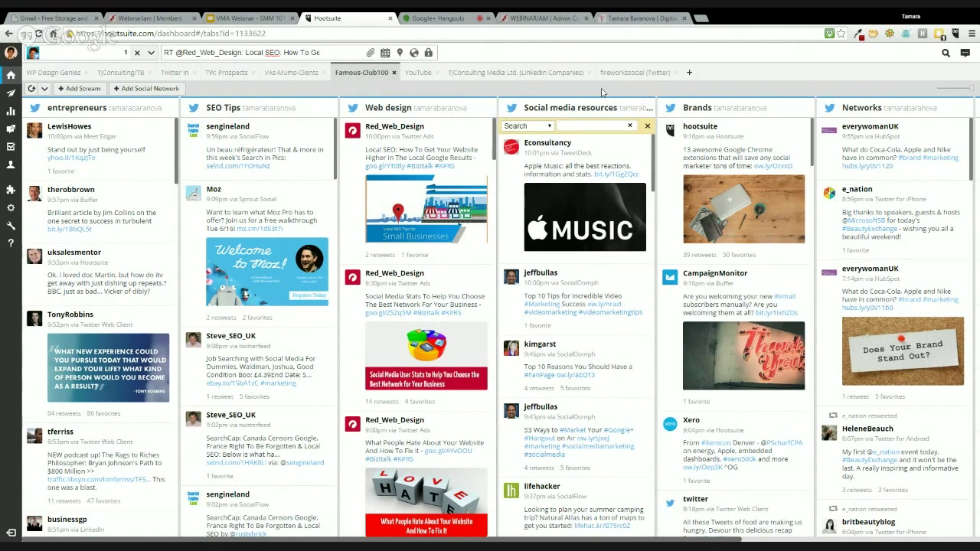
click(647, 128)
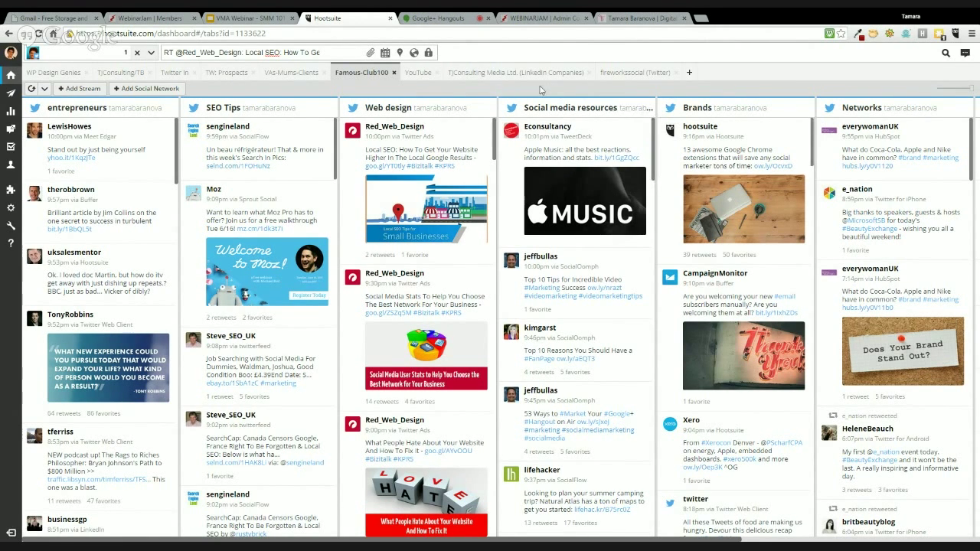
Create a new stream tab, add a Twitter search stream for "mailchimp" to it, and browse the stream's posts
click(689, 73)
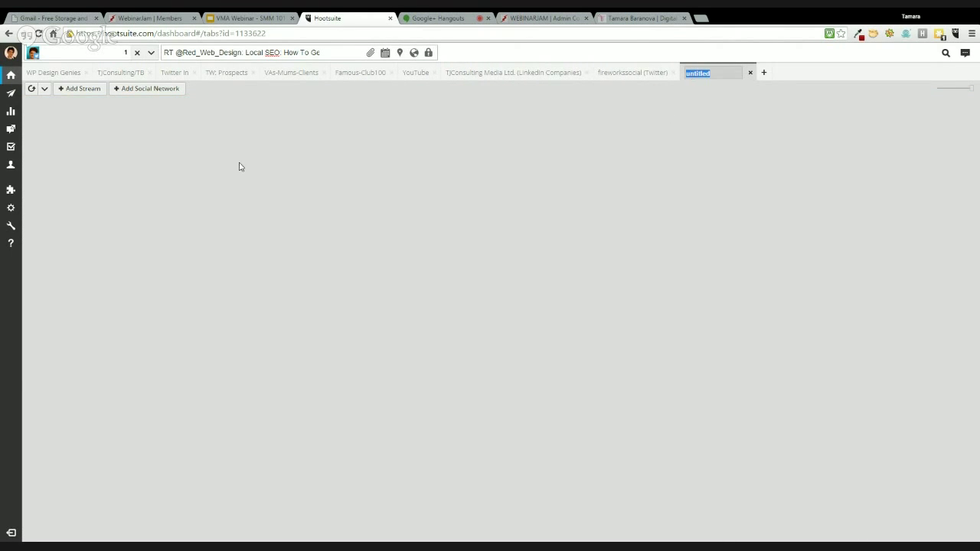
click(81, 90)
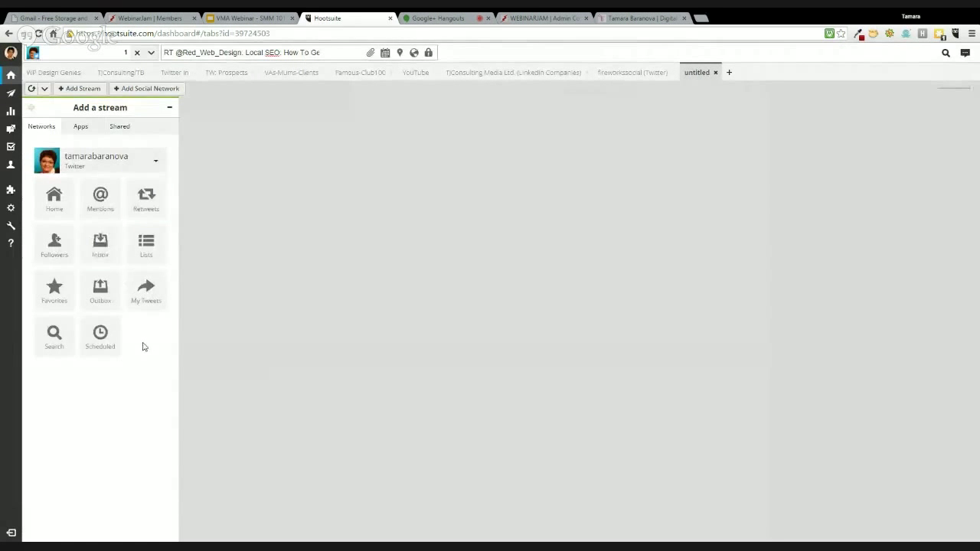
click(54, 335)
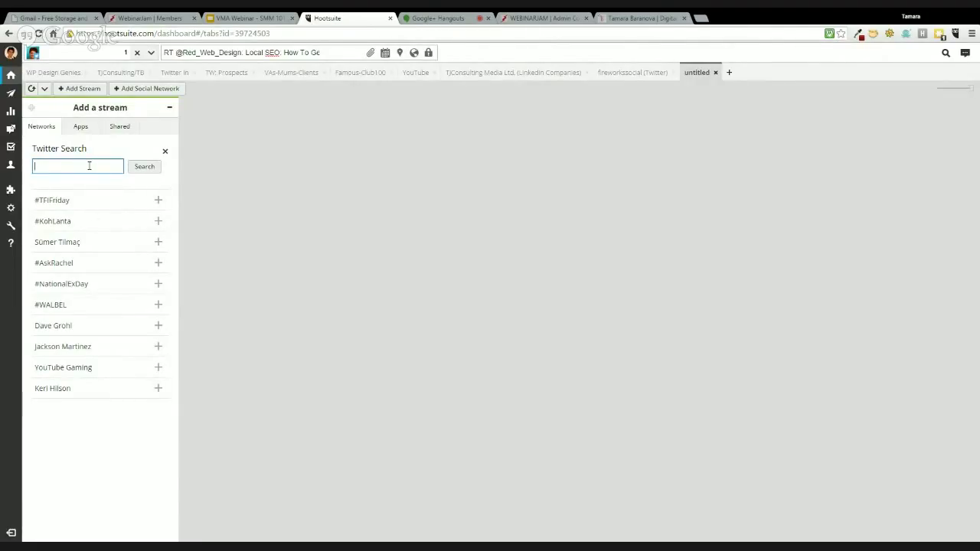
text(mailchimp)
click(146, 167)
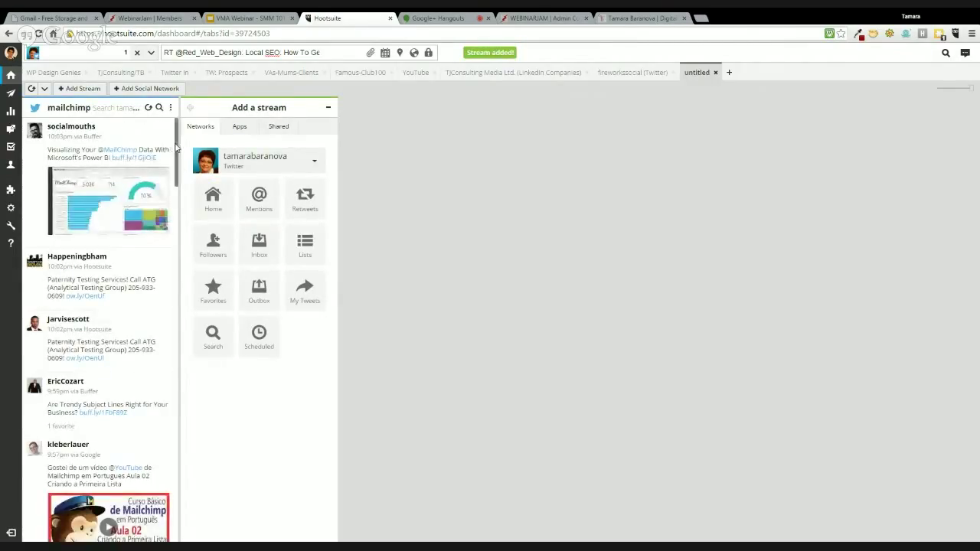
mouse_move(176, 148)
mouse_down()
mouse_move(173, 200)
mouse_move(167, 146)
mouse_up()
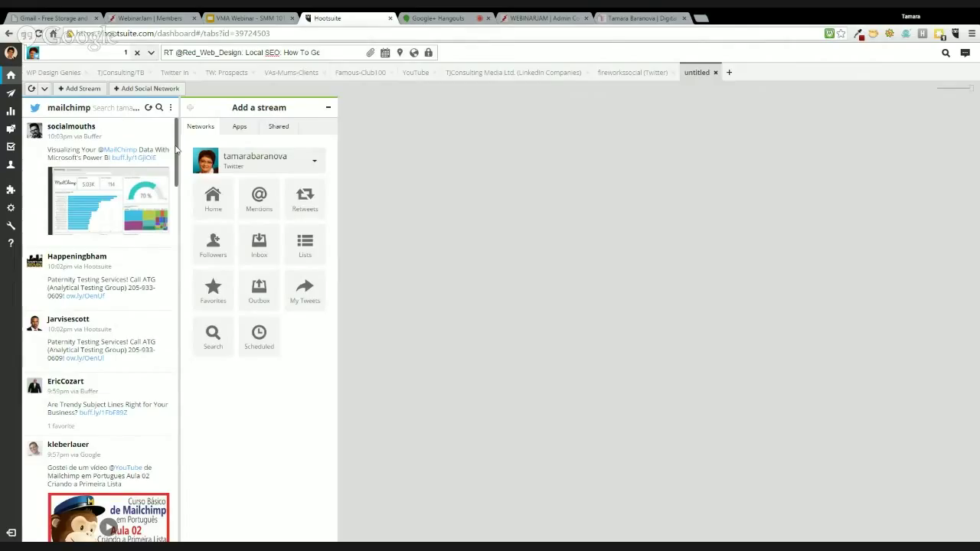
drag(175, 150, 174, 261)
mouse_move(135, 222)
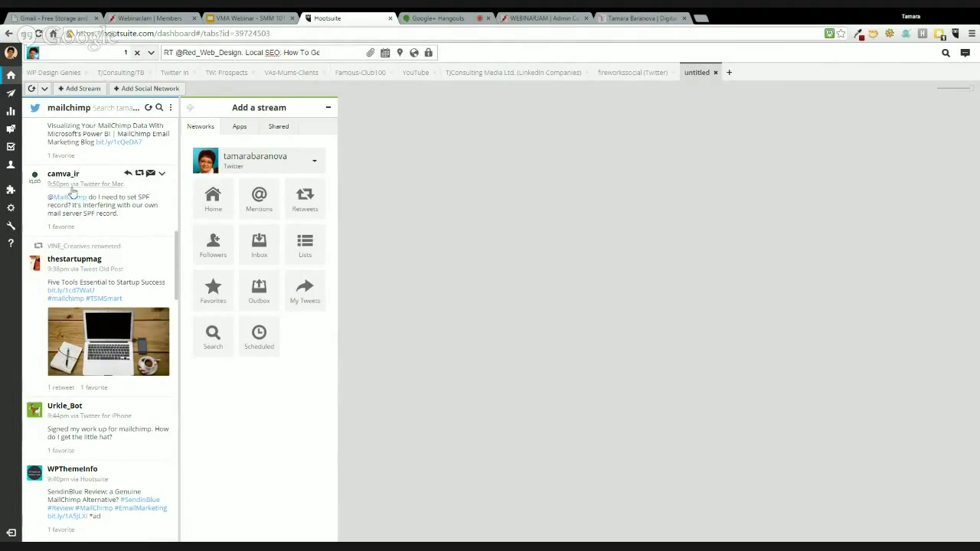
scroll(136, 354, up, 4)
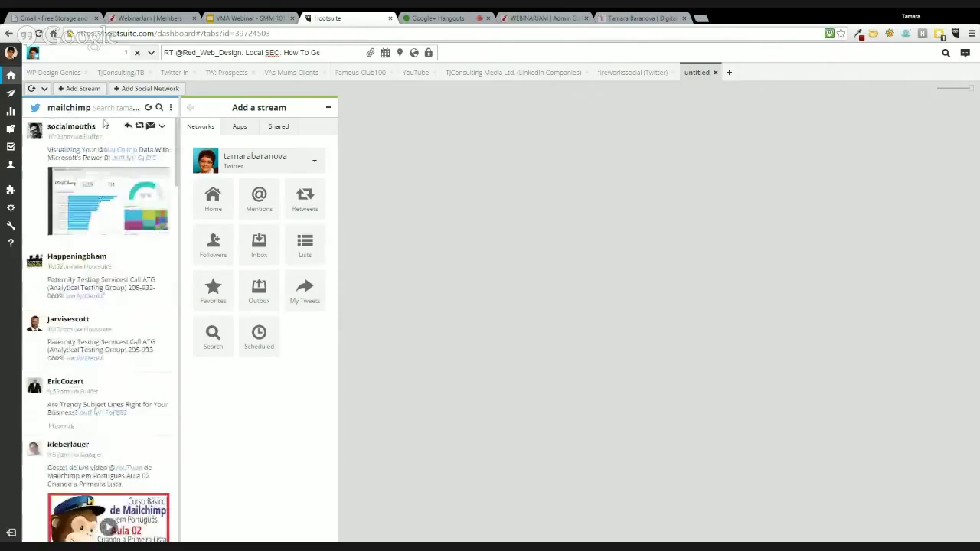
Add a second Twitter search stream for "infusionsoft" beside the mailchimp stream and browse its posts
click(213, 337)
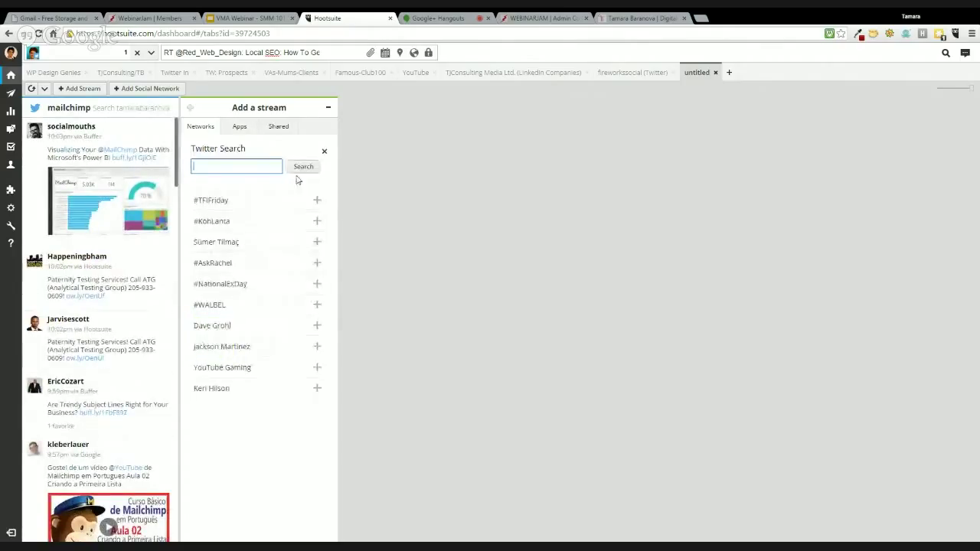
text(infusion)
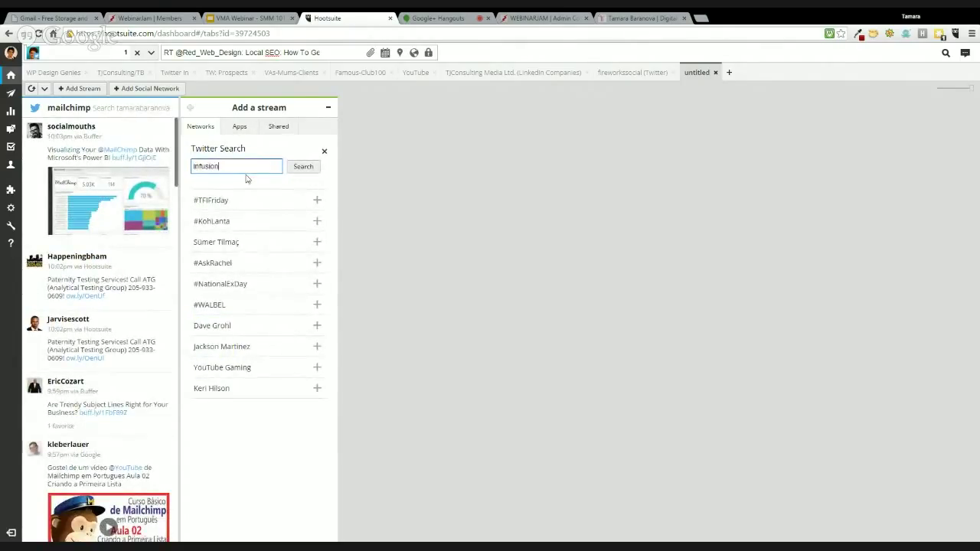
text(soft)
key(Return)
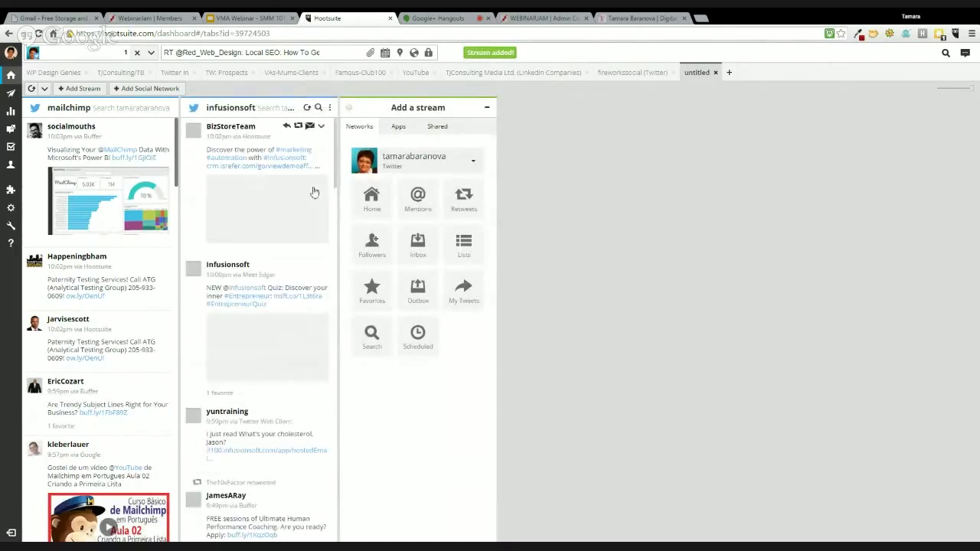
scroll(302, 268, down, 2)
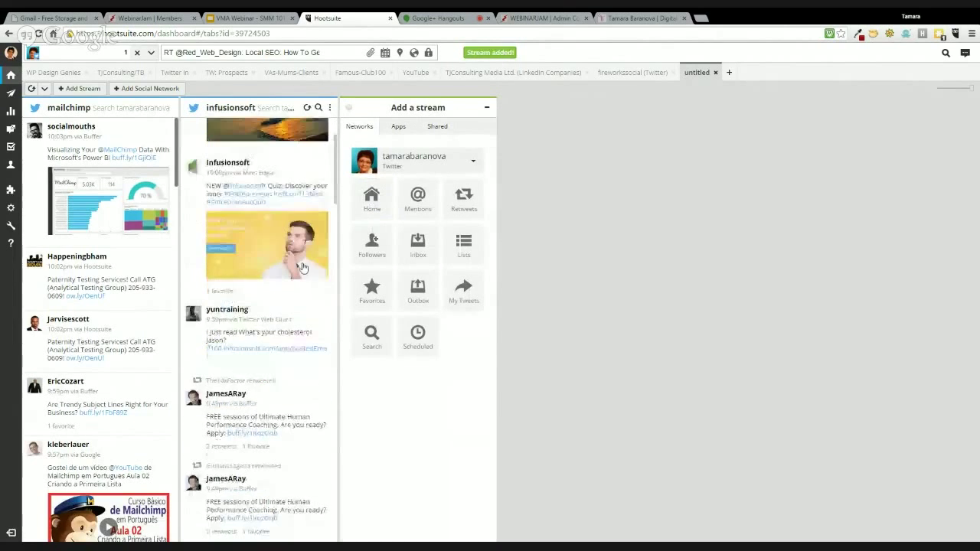
scroll(304, 267, down, 1)
scroll(302, 265, down, 3)
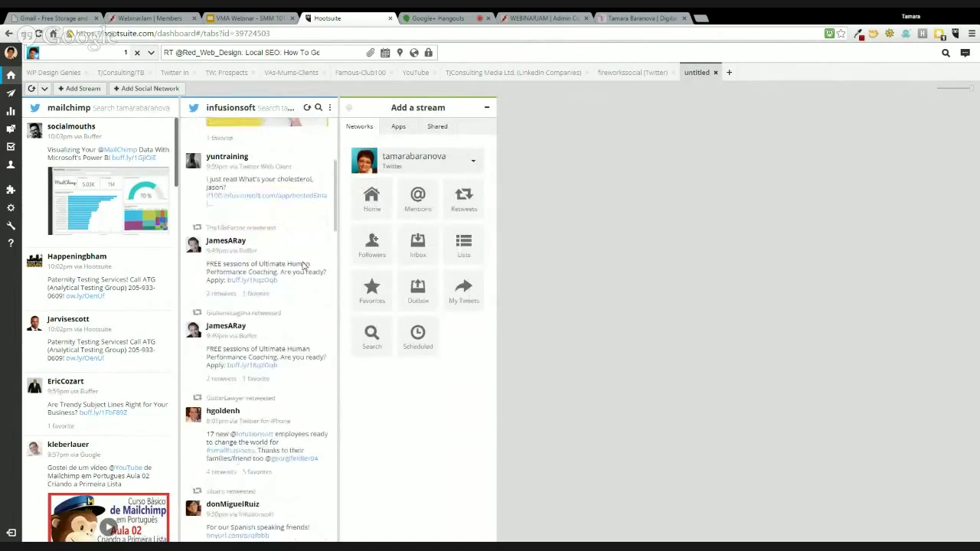
scroll(301, 261, down, 2)
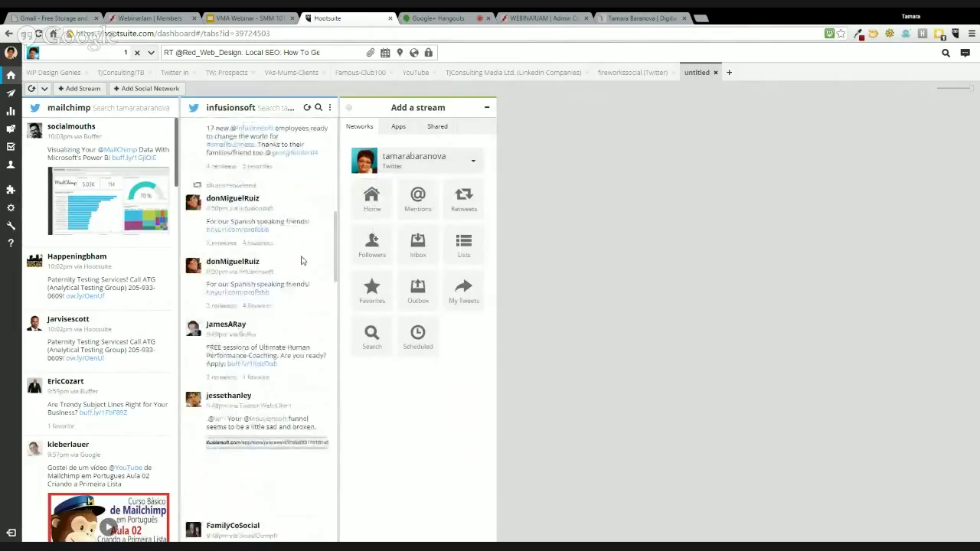
scroll(301, 261, down, 2)
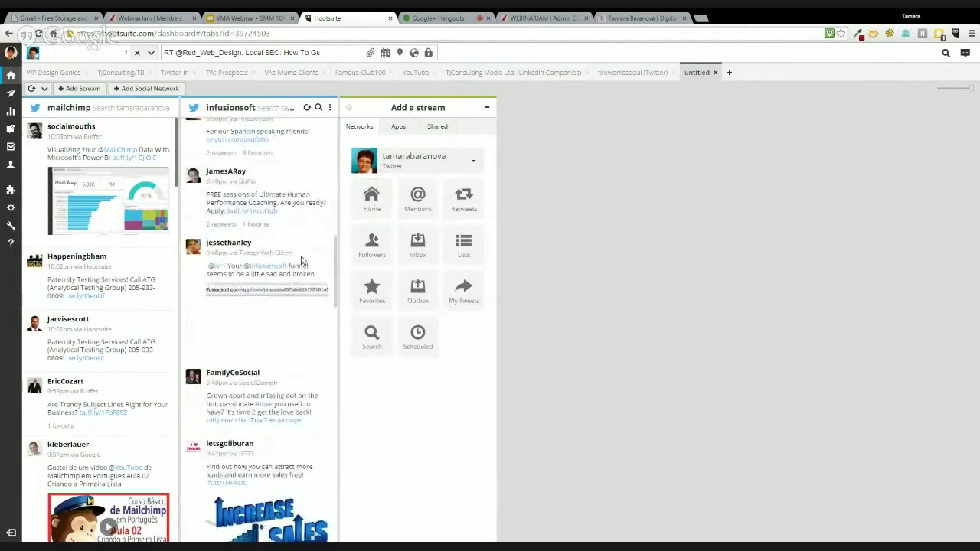
scroll(301, 261, down, 3)
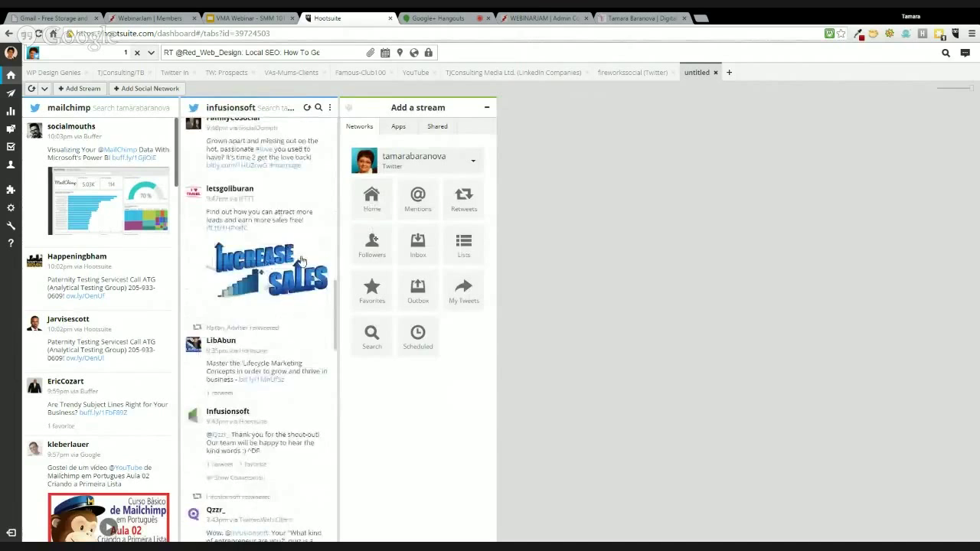
scroll(301, 261, down, 5)
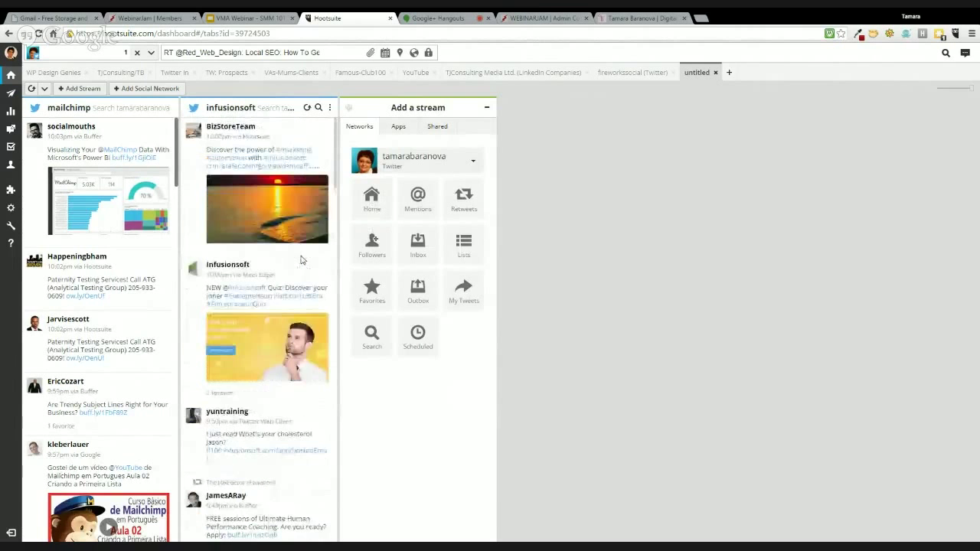
Add a third Twitter search stream for "need a web designer" and browse its posts for people seeking a designer
click(372, 334)
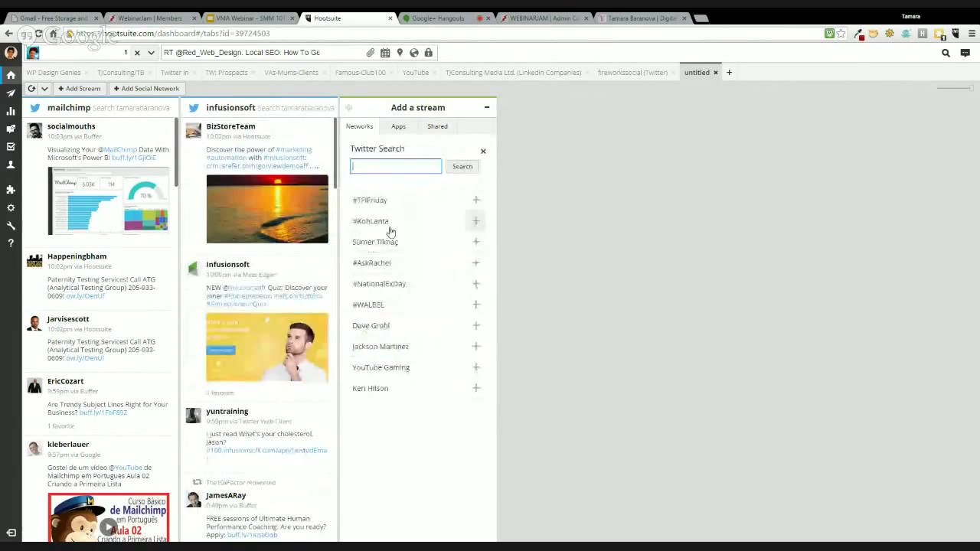
text(need a)
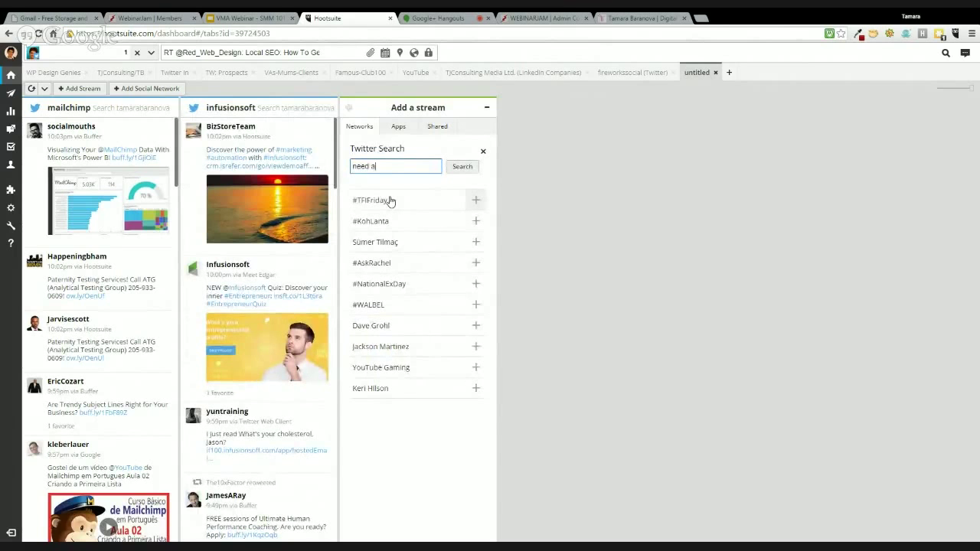
text( web designer)
key(Return)
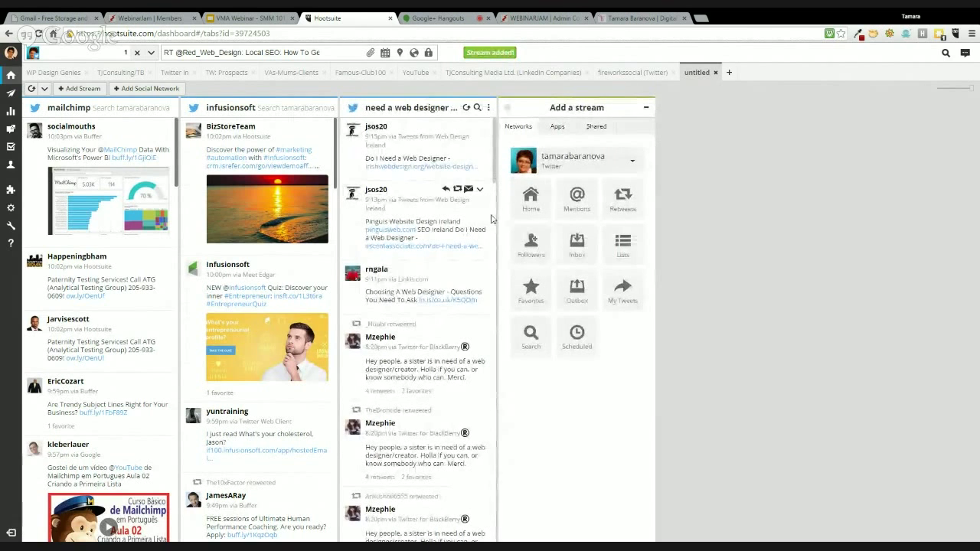
scroll(479, 229, down, 3)
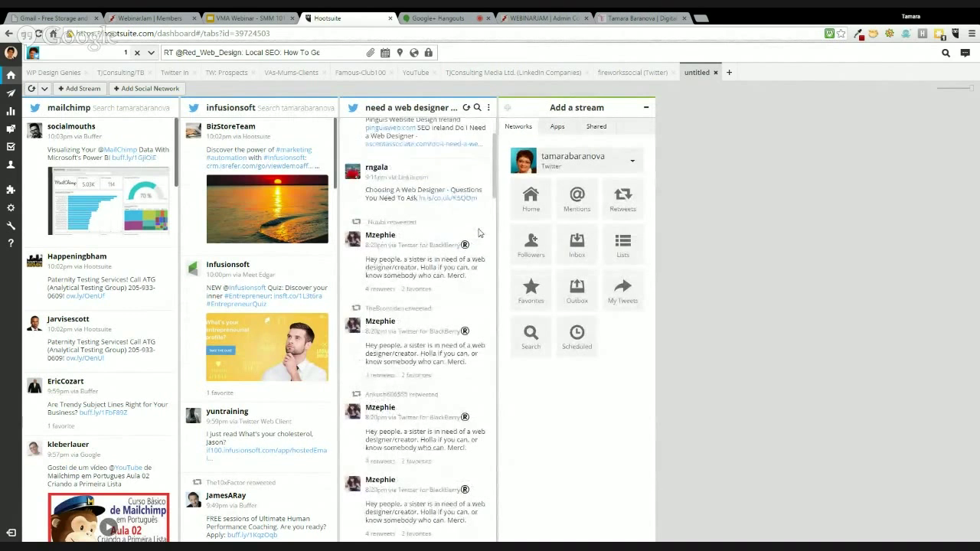
scroll(480, 232, down, 3)
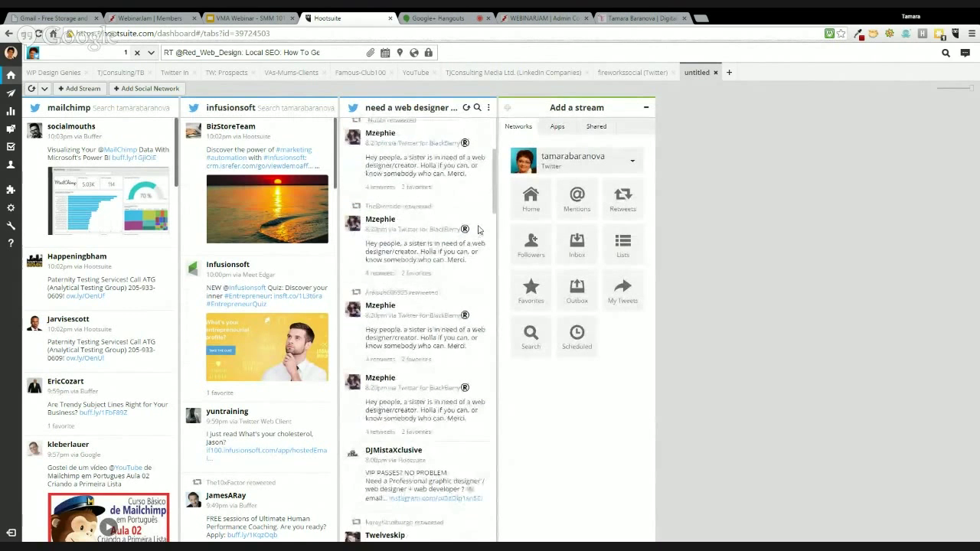
scroll(474, 229, down, 5)
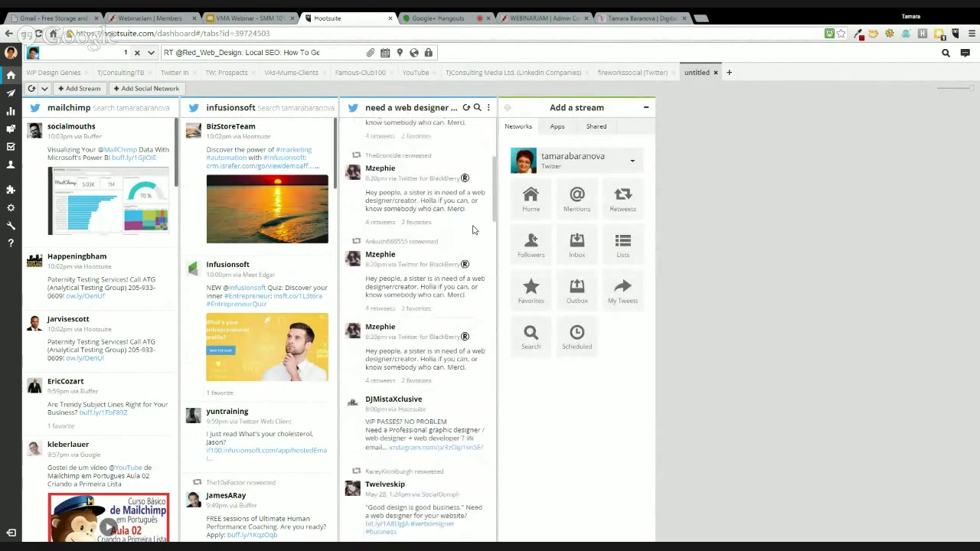
scroll(490, 230, down, 10)
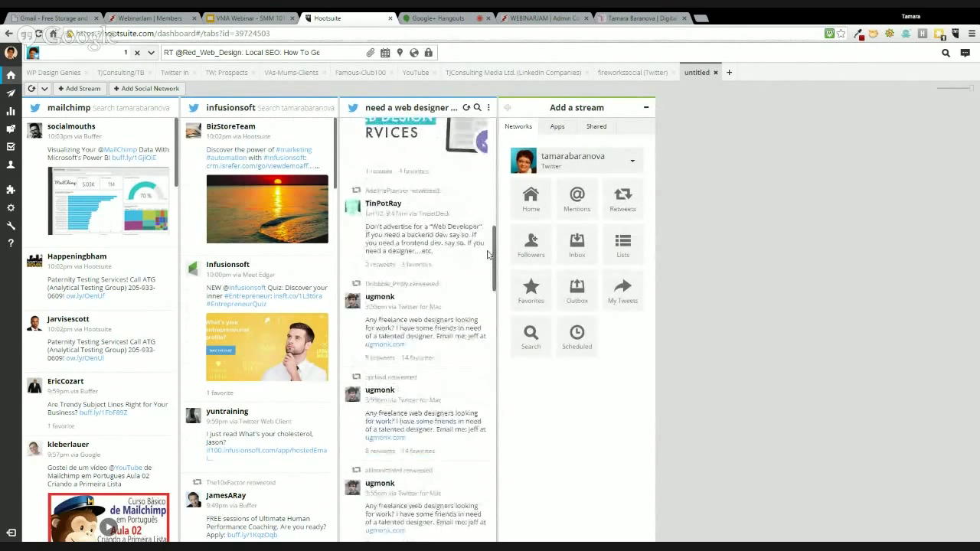
scroll(490, 255, down, 1)
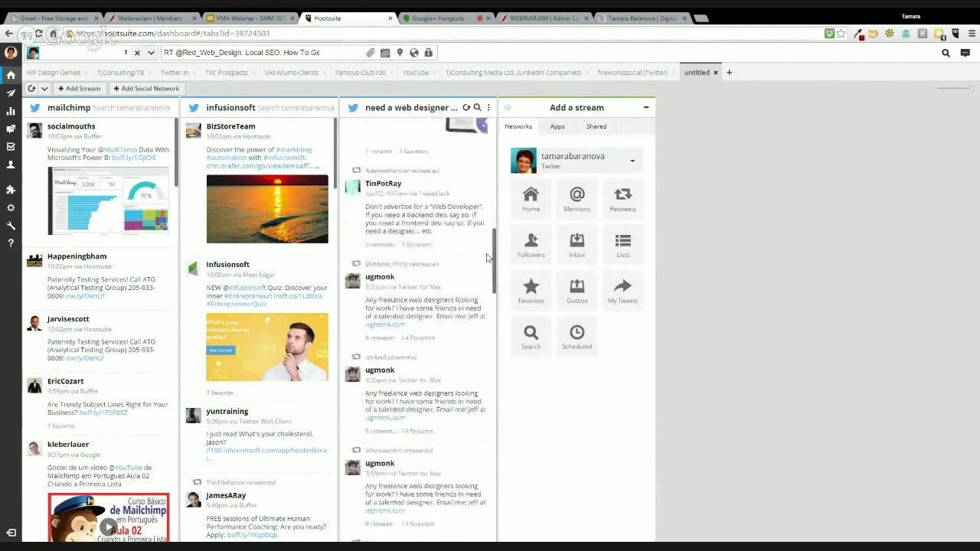
mouse_move(493, 258)
mouse_down()
mouse_move(495, 337)
mouse_move(493, 153)
mouse_move(479, 257)
mouse_up()
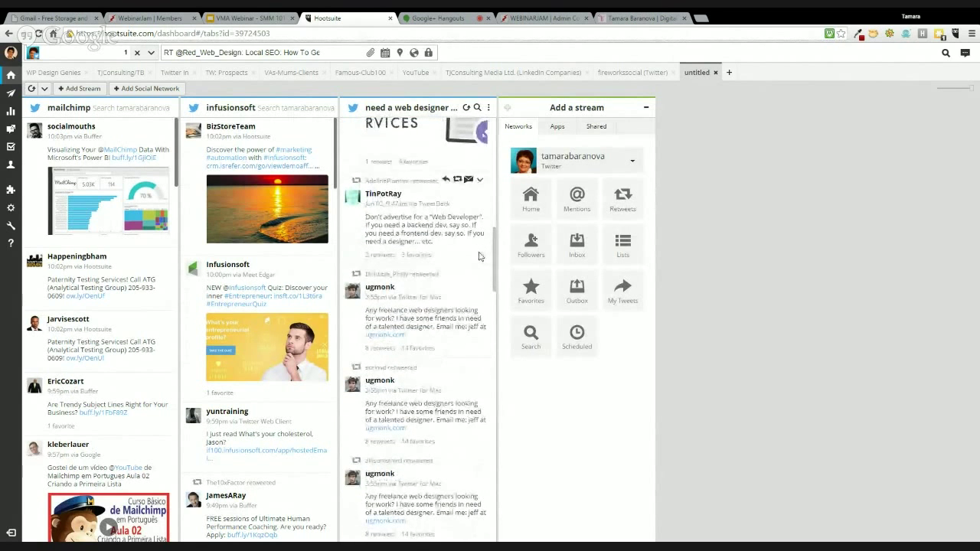
Read through the older posts in the "need a web designer" stream and return to its newest posts
scroll(464, 301, down, 1)
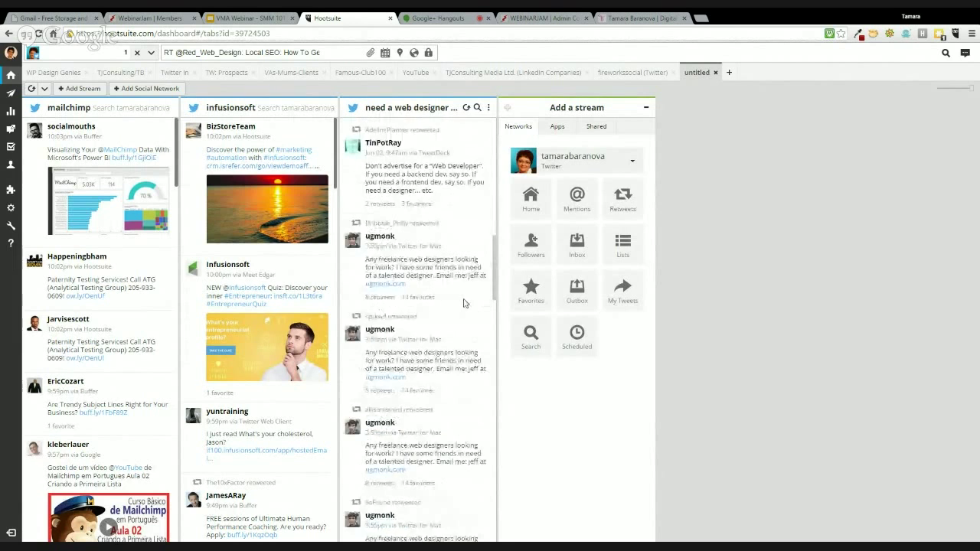
scroll(464, 304, down, 2)
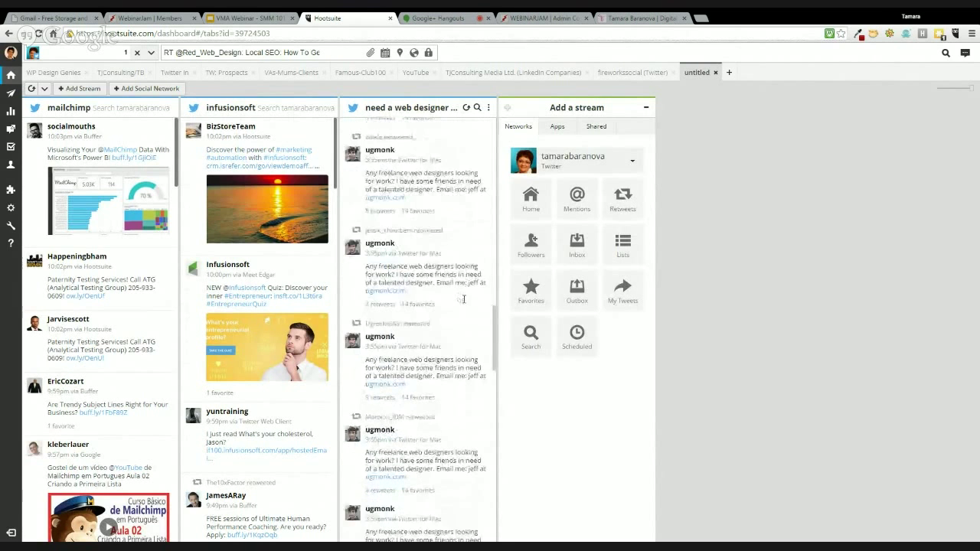
scroll(463, 300, down, 2)
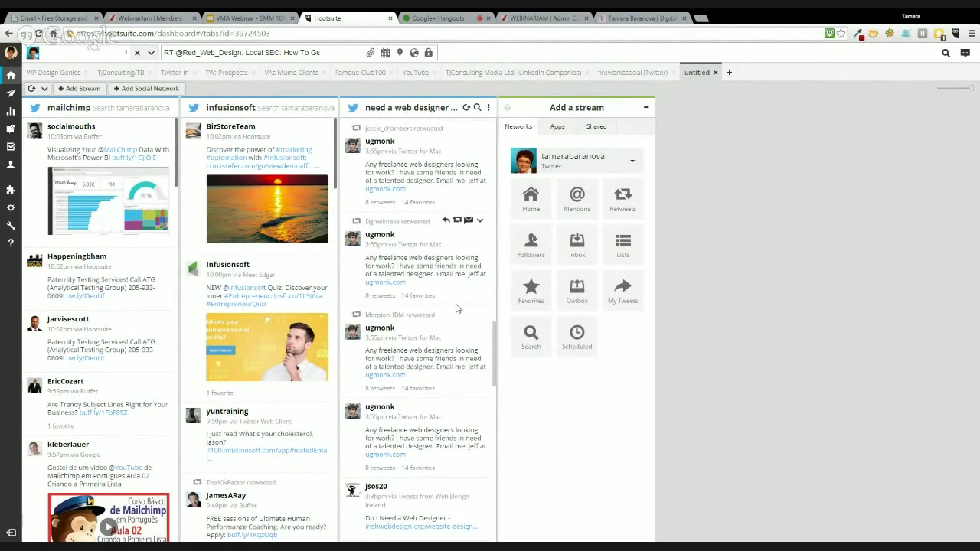
scroll(454, 306, down, 8)
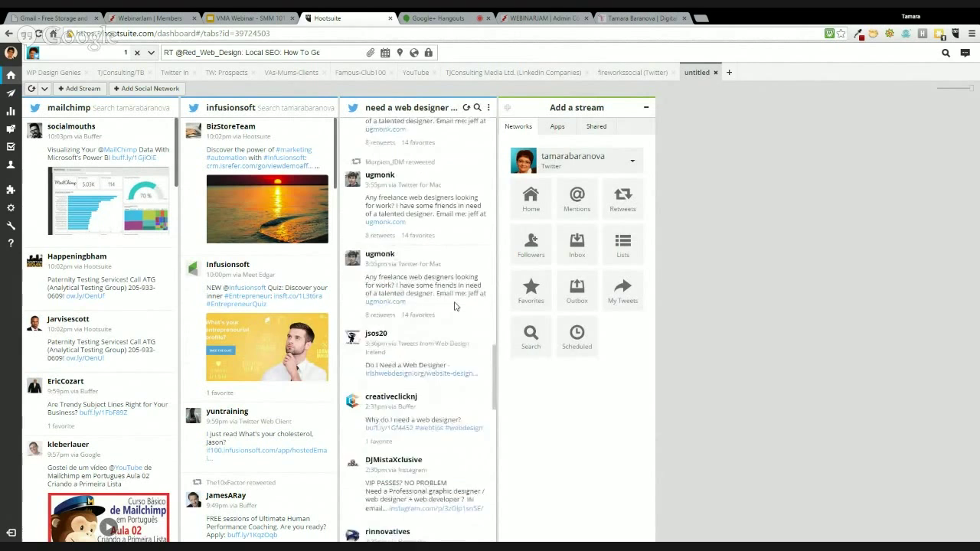
scroll(455, 301, down, 10)
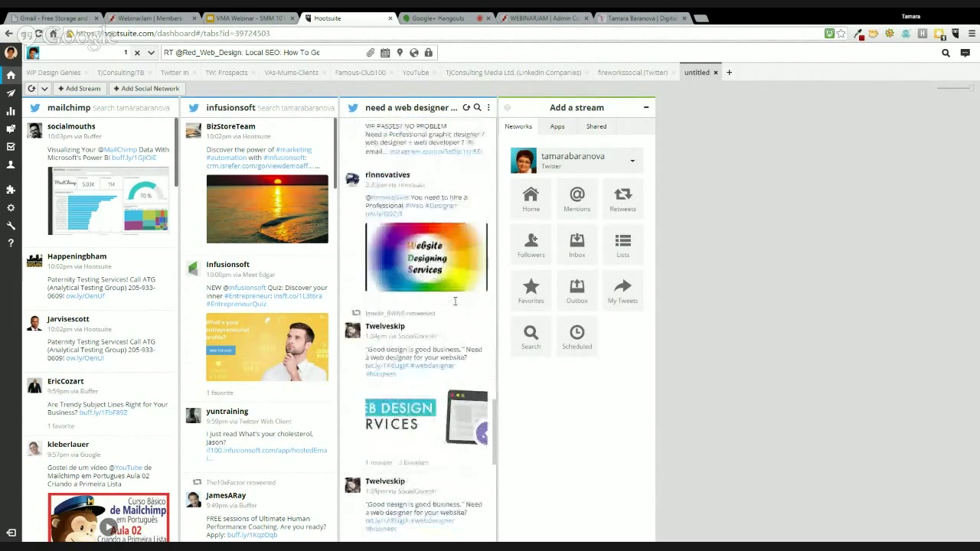
scroll(448, 295, up, 5)
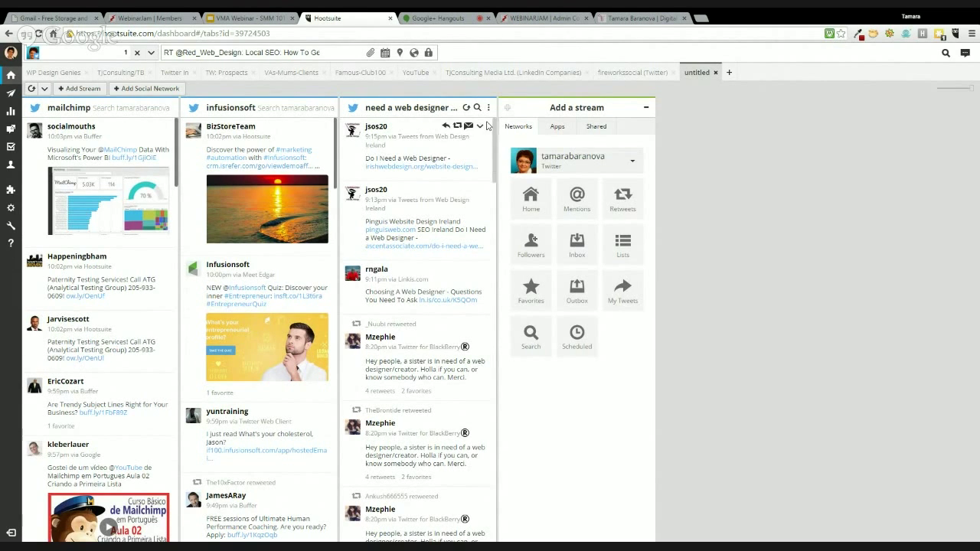
Add a fourth Twitter search stream for "need a virtual pa" beside the web designer stream
click(539, 334)
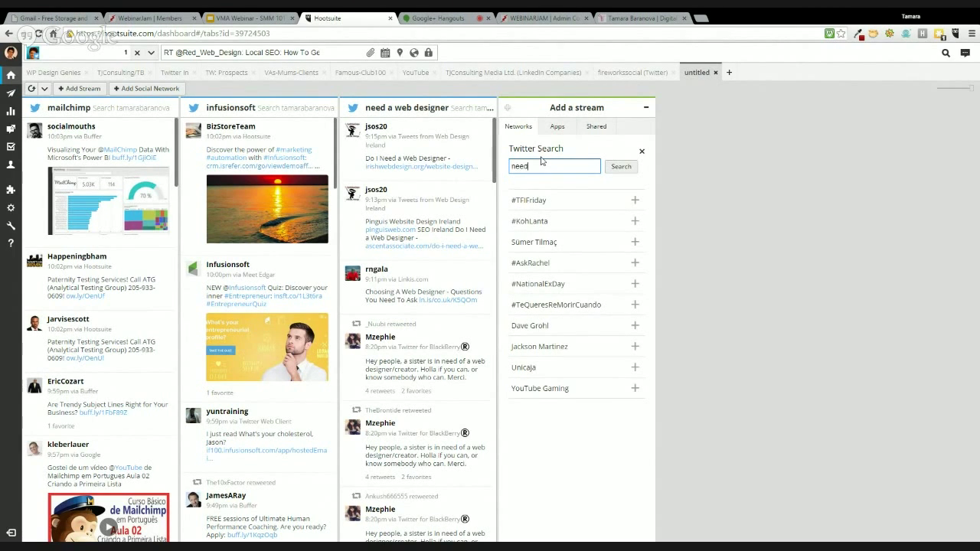
text(need a virtualpa)
click(619, 167)
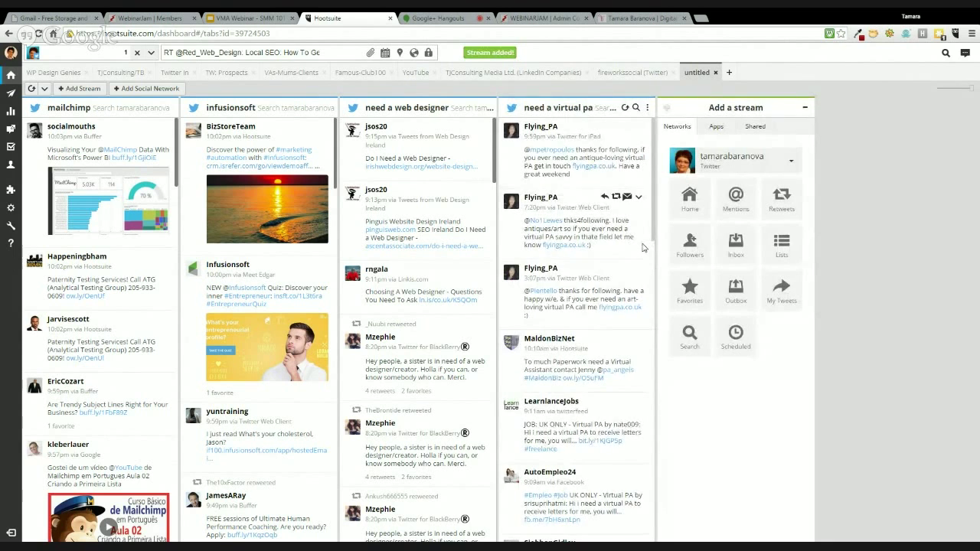
Examine the posts in the "need a virtual pa" stream for people looking for a virtual assistant
scroll(643, 247, down, 1)
scroll(643, 243, down, 2)
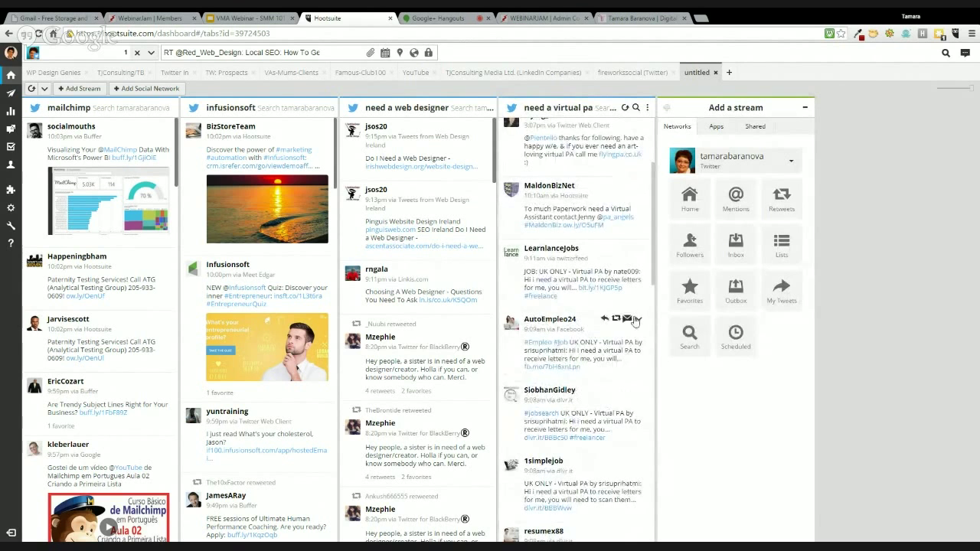
scroll(623, 337, down, 2)
scroll(621, 367, down, 5)
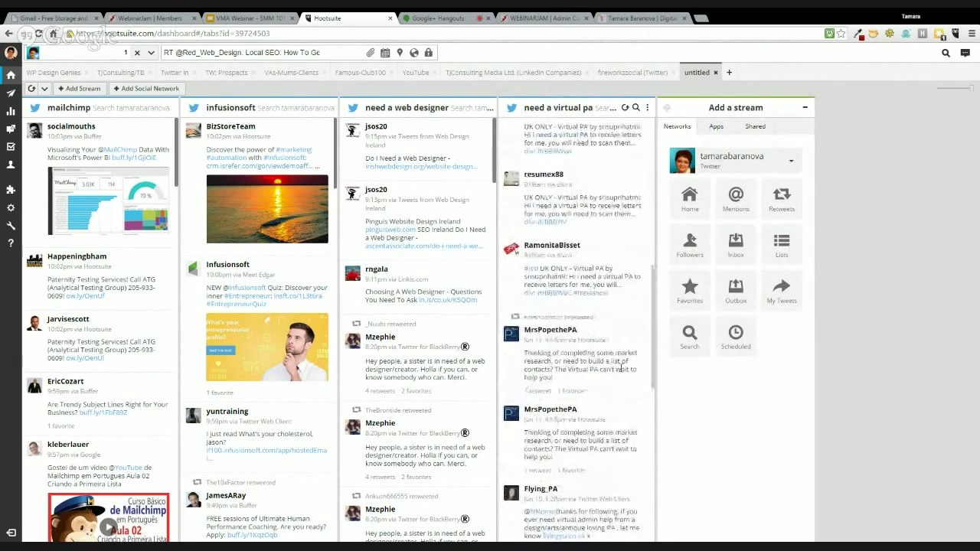
scroll(622, 371, down, 1)
scroll(622, 372, down, 1)
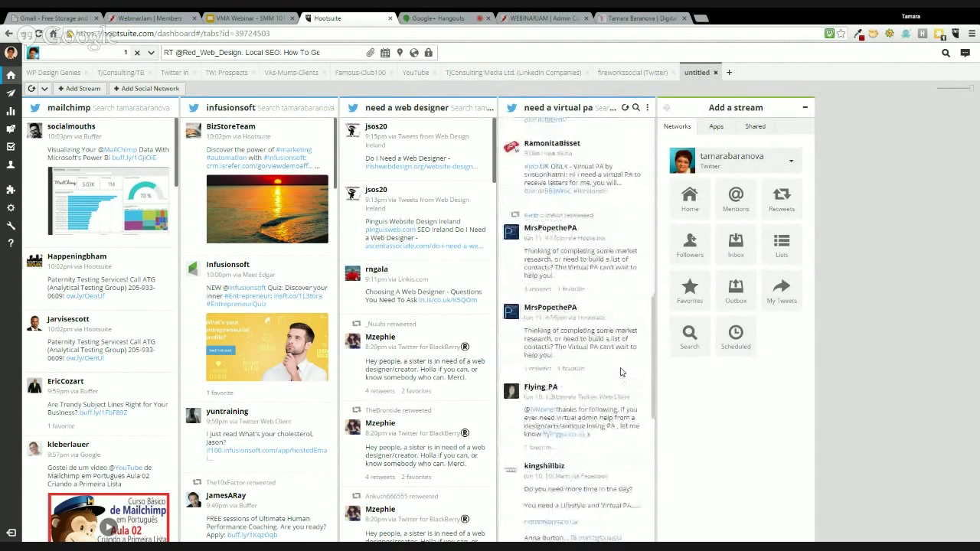
scroll(621, 371, down, 2)
scroll(620, 371, down, 5)
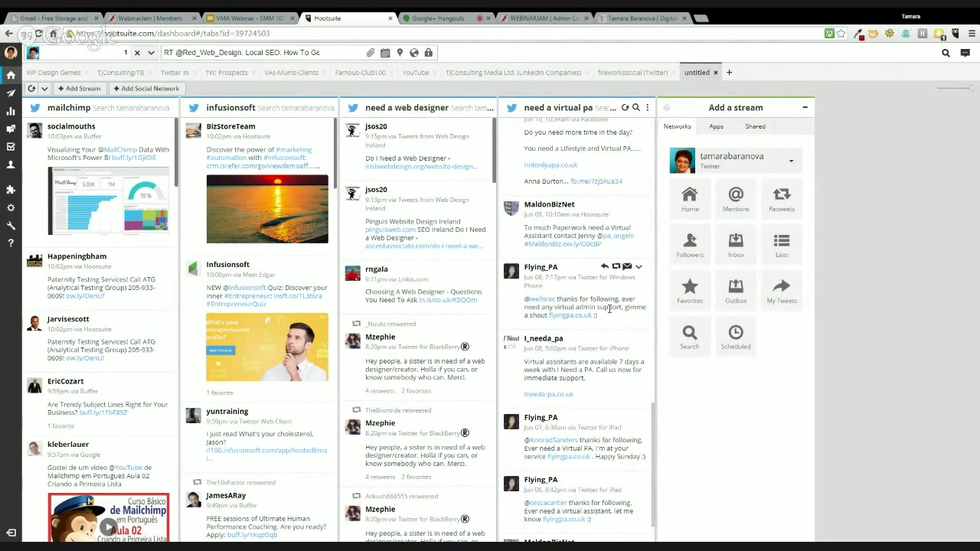
scroll(610, 322, down, 1)
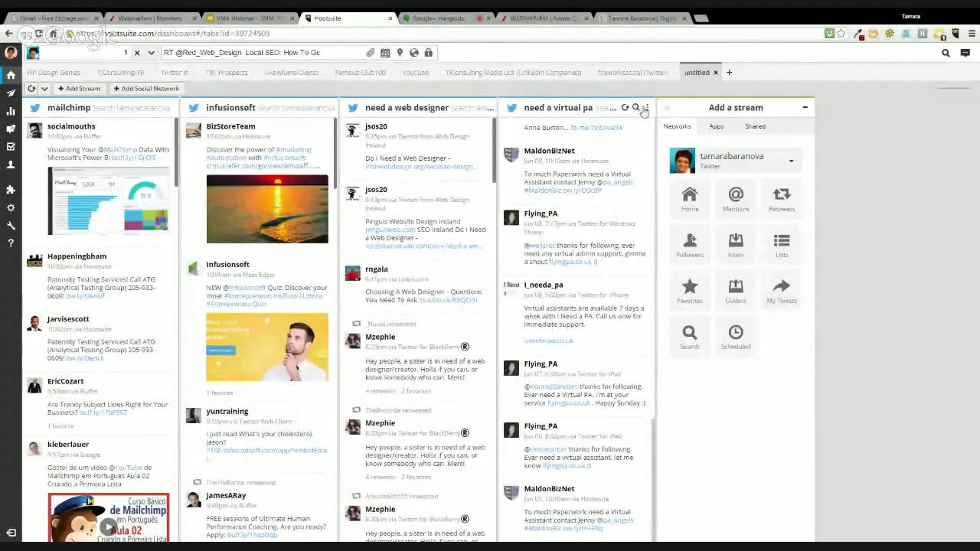
Add a fifth Twitter search stream for "need a wedding cake" beside the virtual PA stream
click(705, 339)
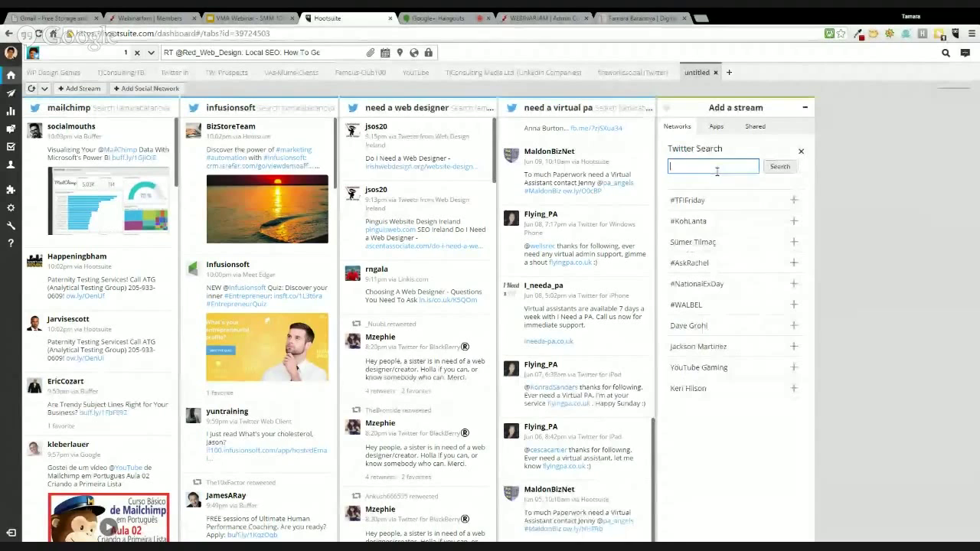
text(need a)
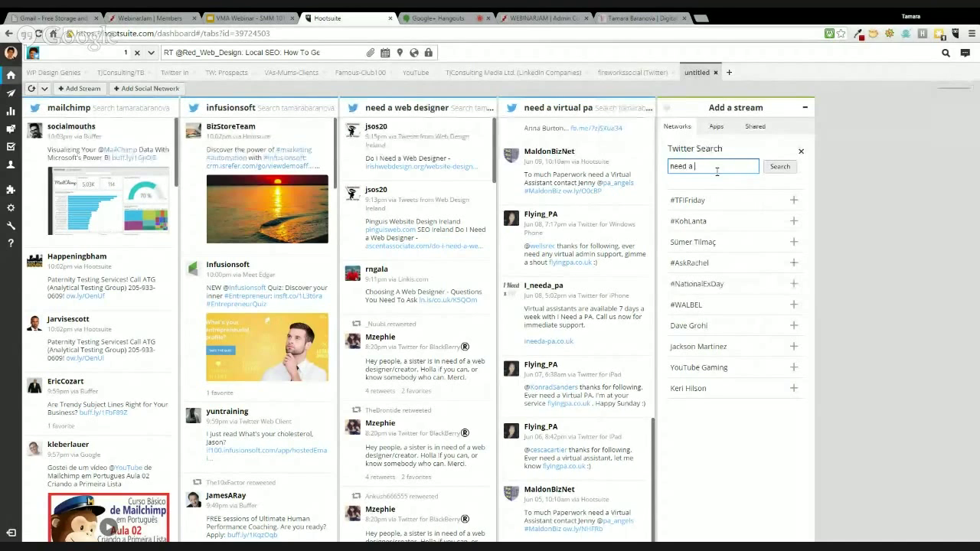
text(wedding cake)
key(Return)
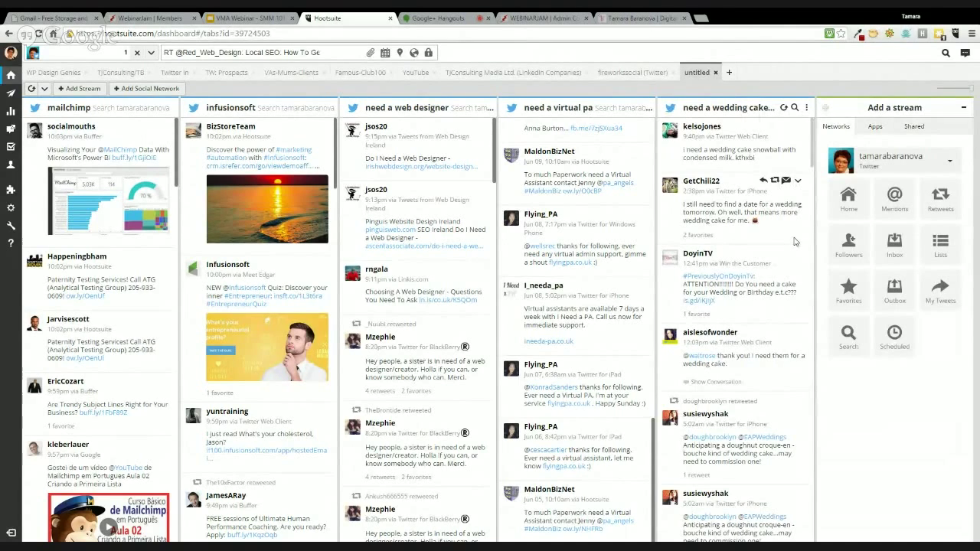
Examine the posts in the "need a wedding cake" stream for potential customers seeking a cake
scroll(794, 242, down, 2)
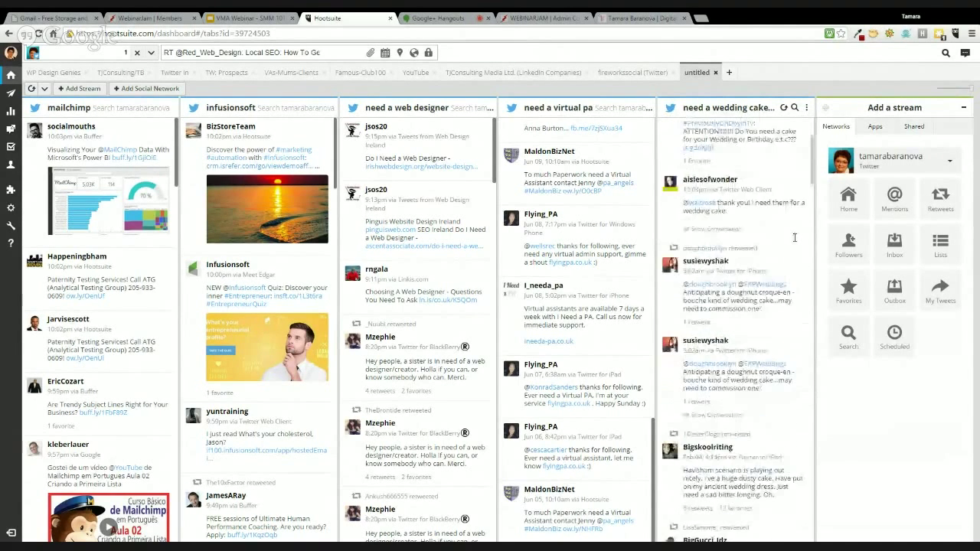
scroll(794, 241, down, 3)
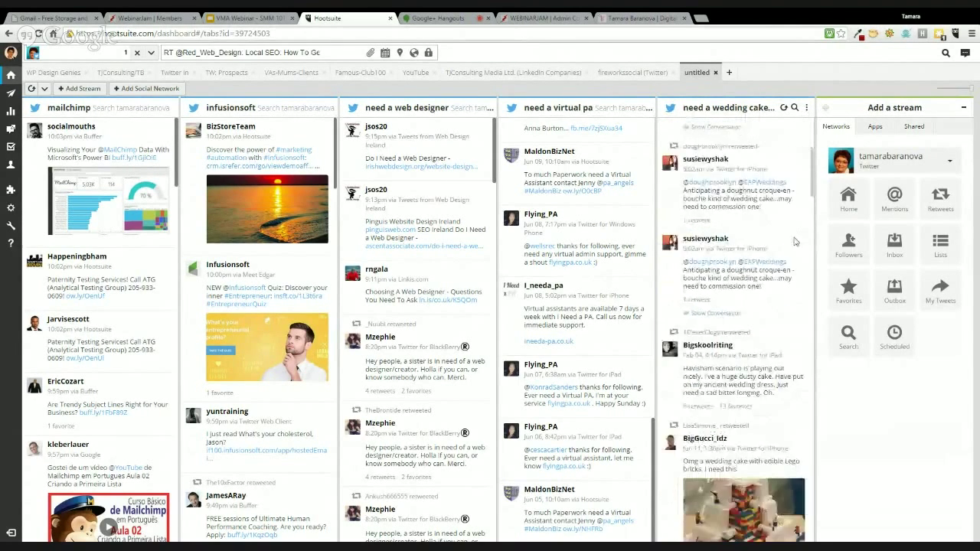
scroll(794, 242, down, 4)
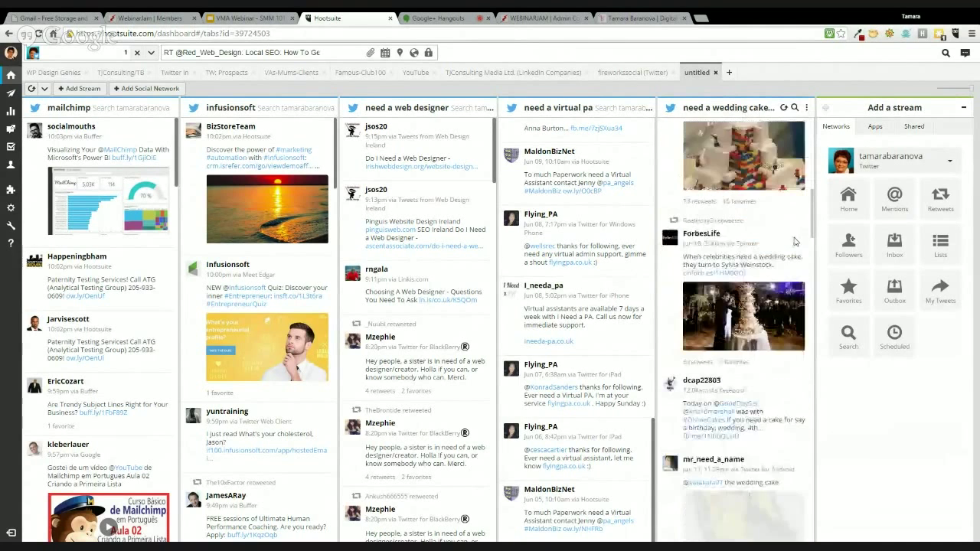
scroll(794, 241, up, 3)
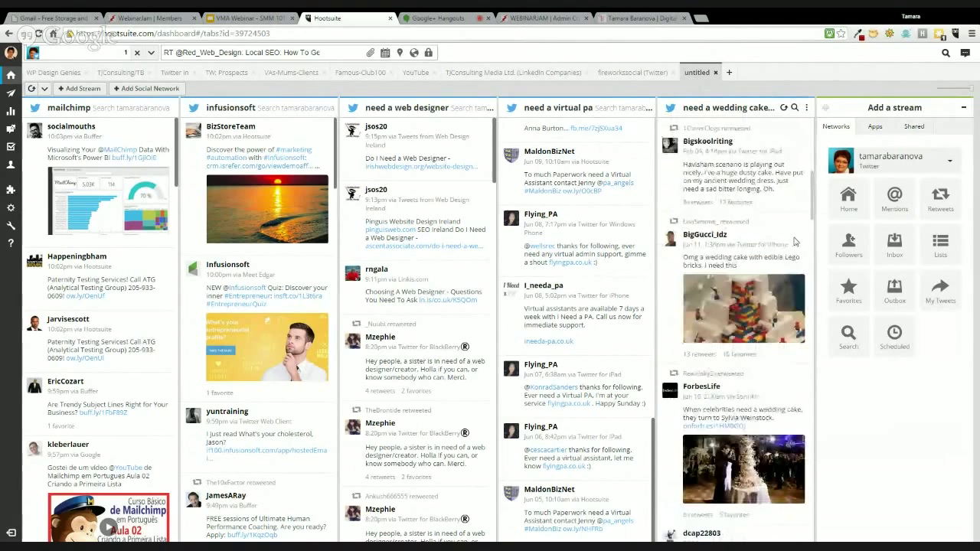
scroll(794, 242, down, 5)
scroll(794, 242, down, 2)
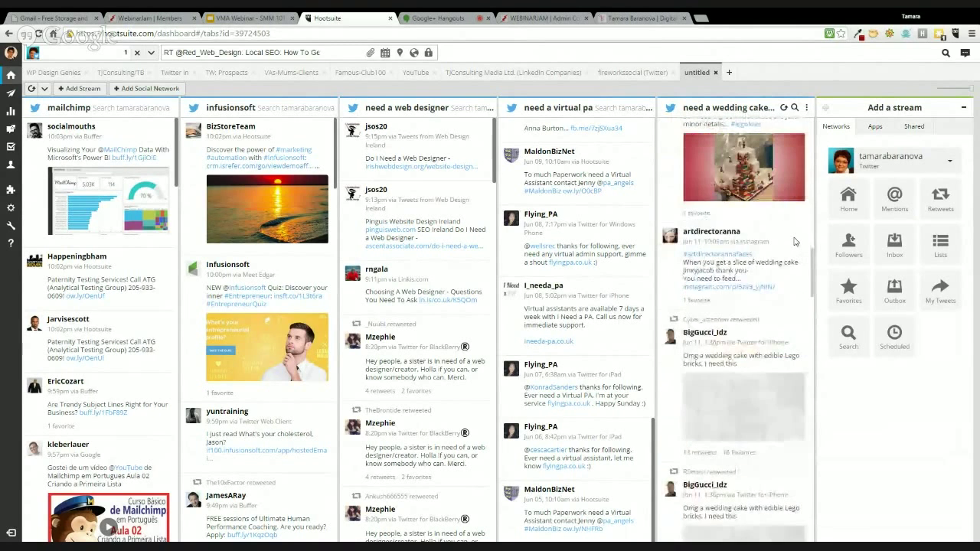
scroll(793, 242, down, 2)
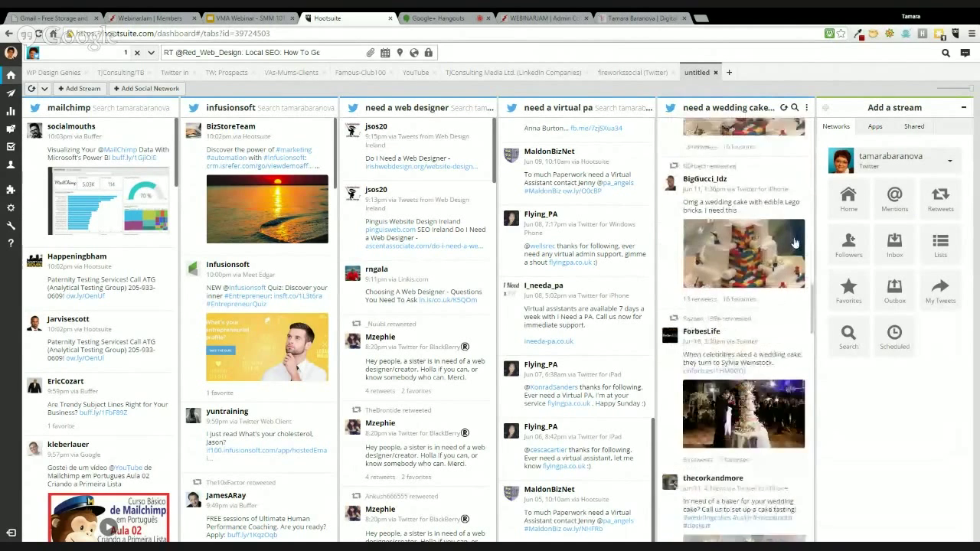
scroll(794, 242, down, 2)
scroll(794, 242, down, 2)
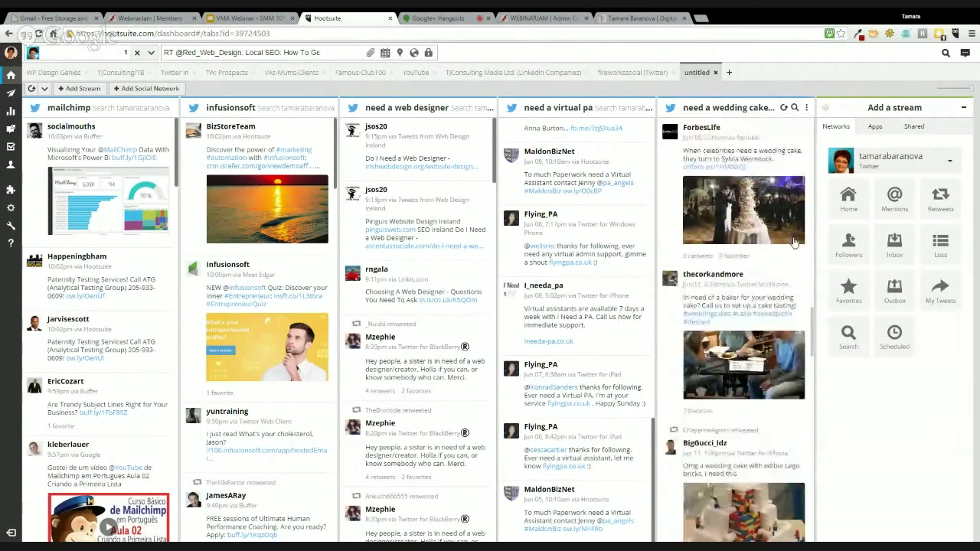
scroll(794, 242, down, 2)
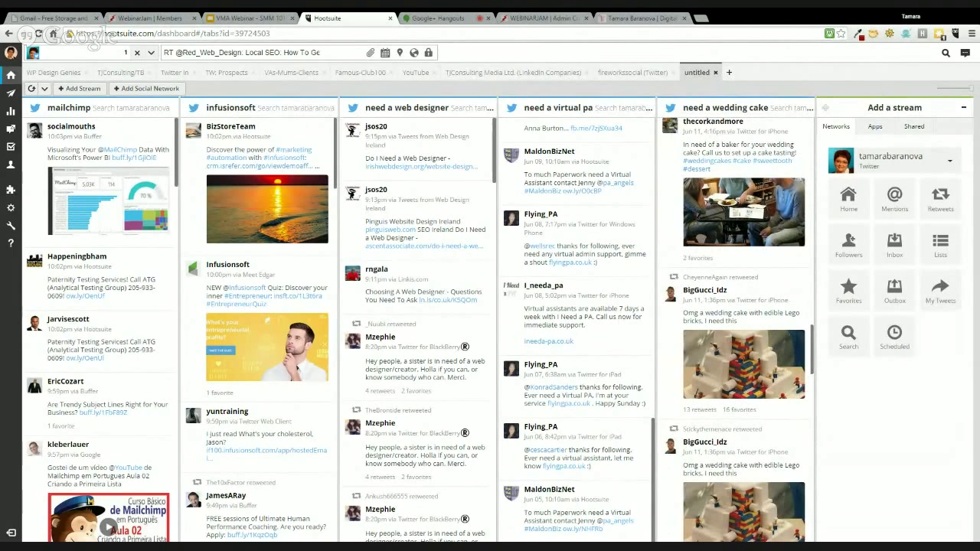
Remove the untitled tab with the keyword search streams and show the streams of the WP Design Genies tab
click(715, 72)
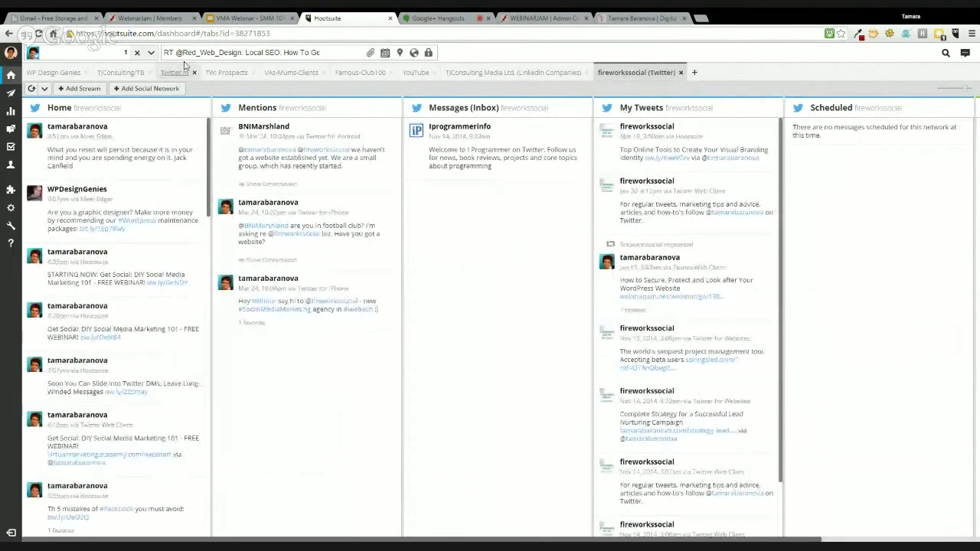
click(36, 73)
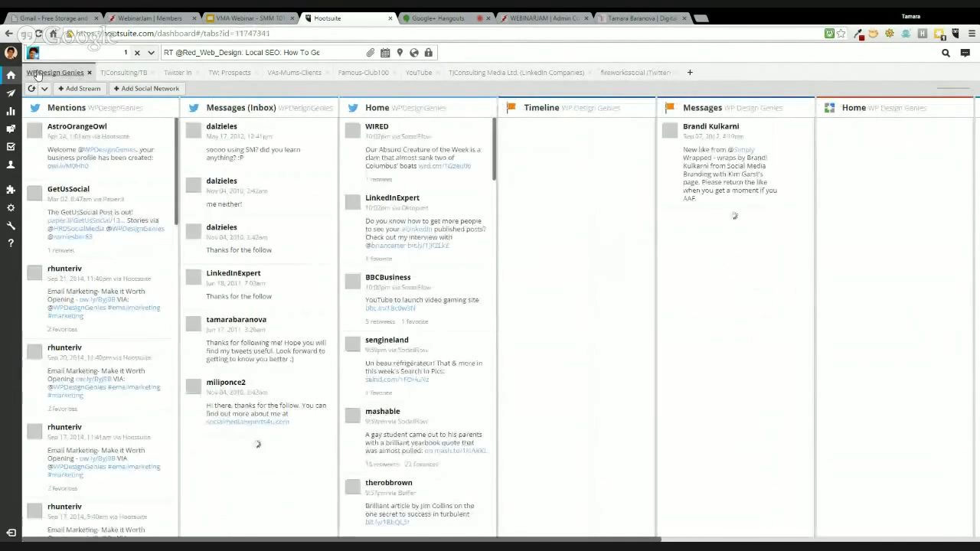